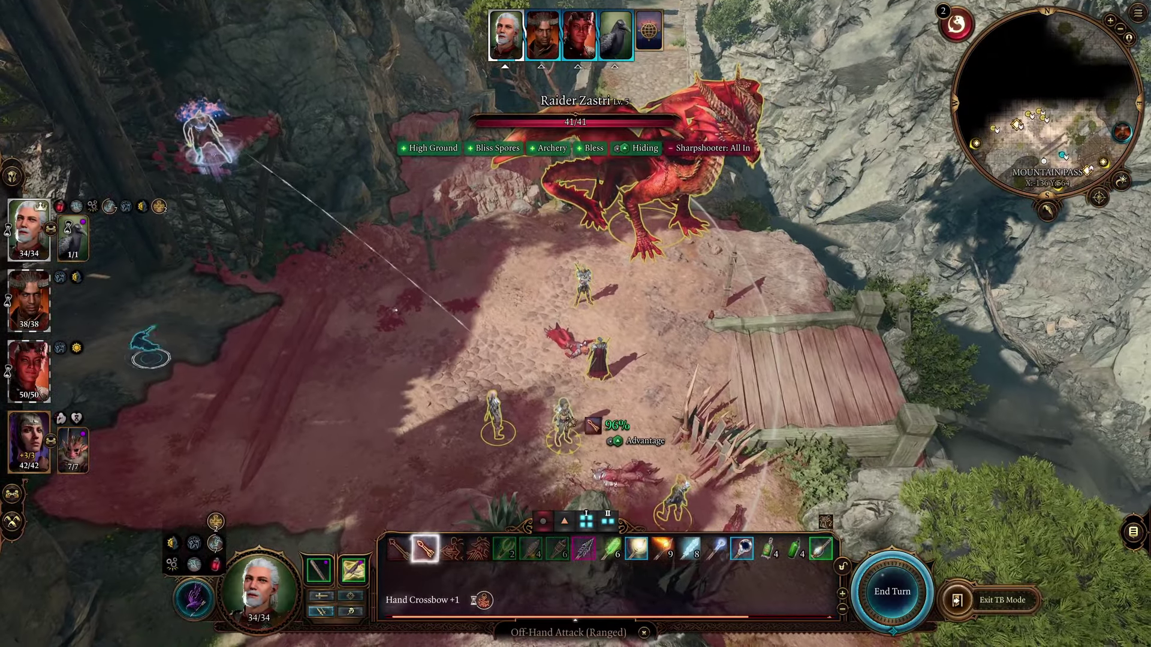
- Ambush Raider Zastri with an off-hand ranged attack, follow up with an Arrow of Acid, and end the turn
{"action": "left_click", "coordinate": [570, 423]}
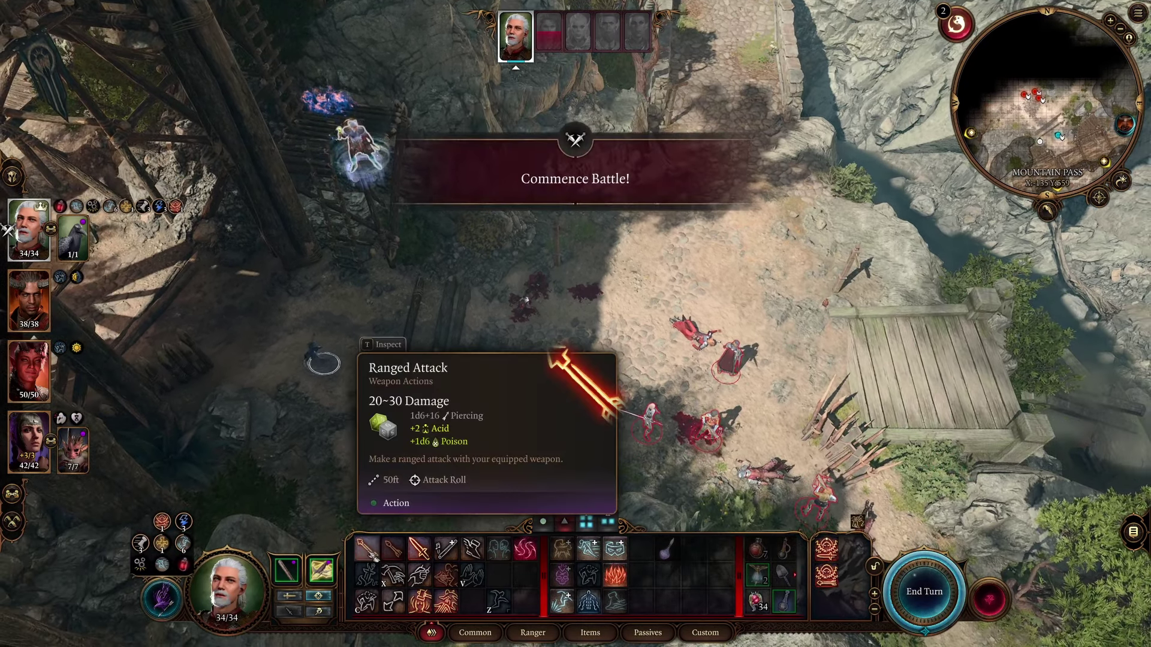
{"action": "left_click", "coordinate": [368, 549]}
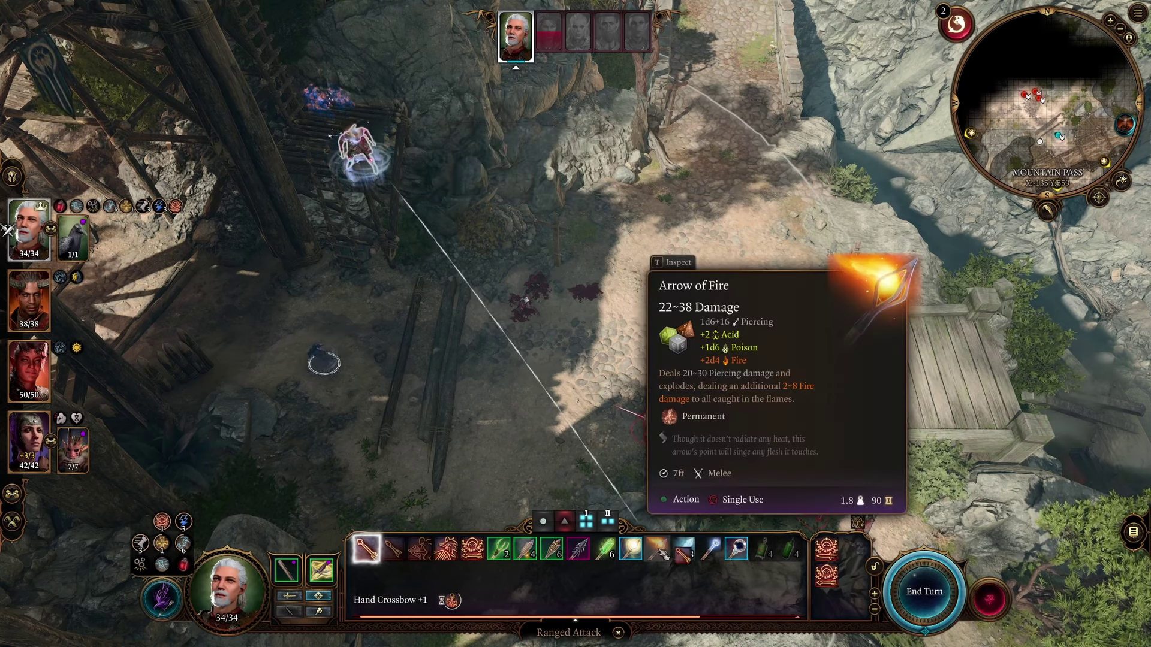
{"action": "left_click", "coordinate": [726, 360]}
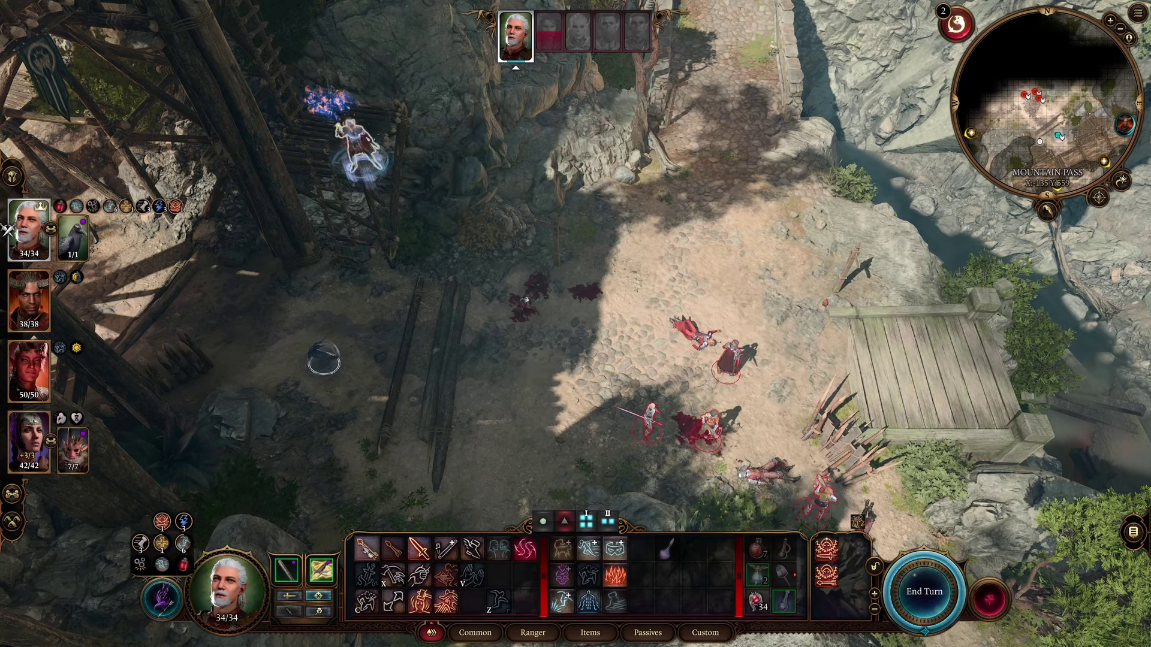
{"action": "key", "text": "1"}
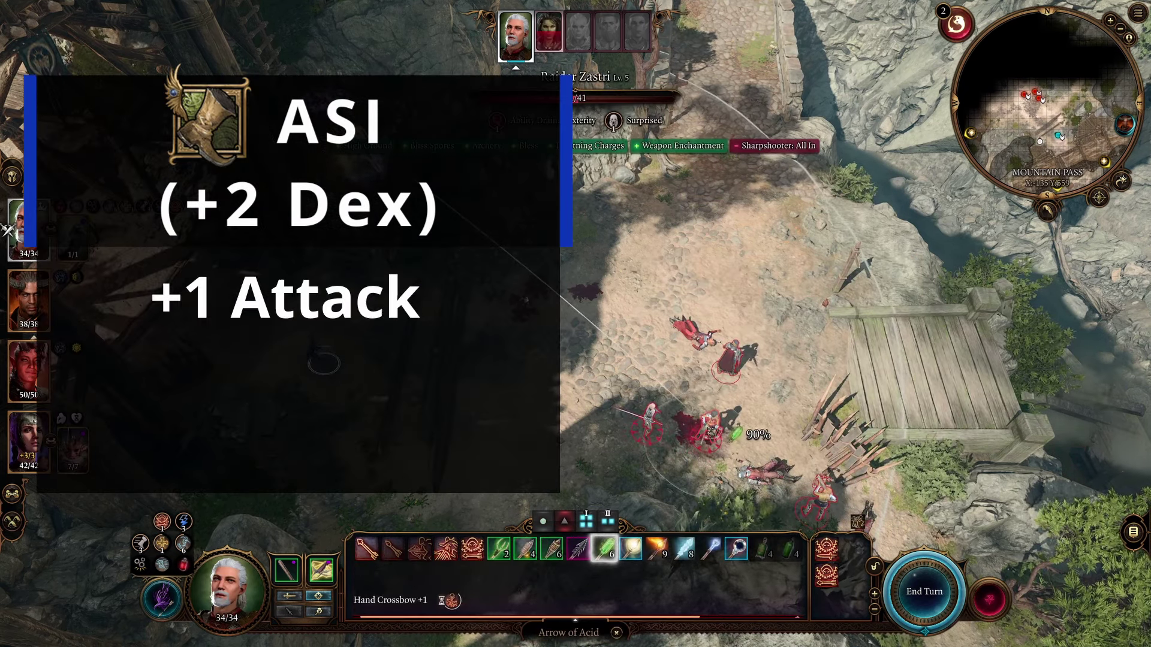
{"action": "left_click", "coordinate": [713, 433]}
{"action": "key", "text": "space"}
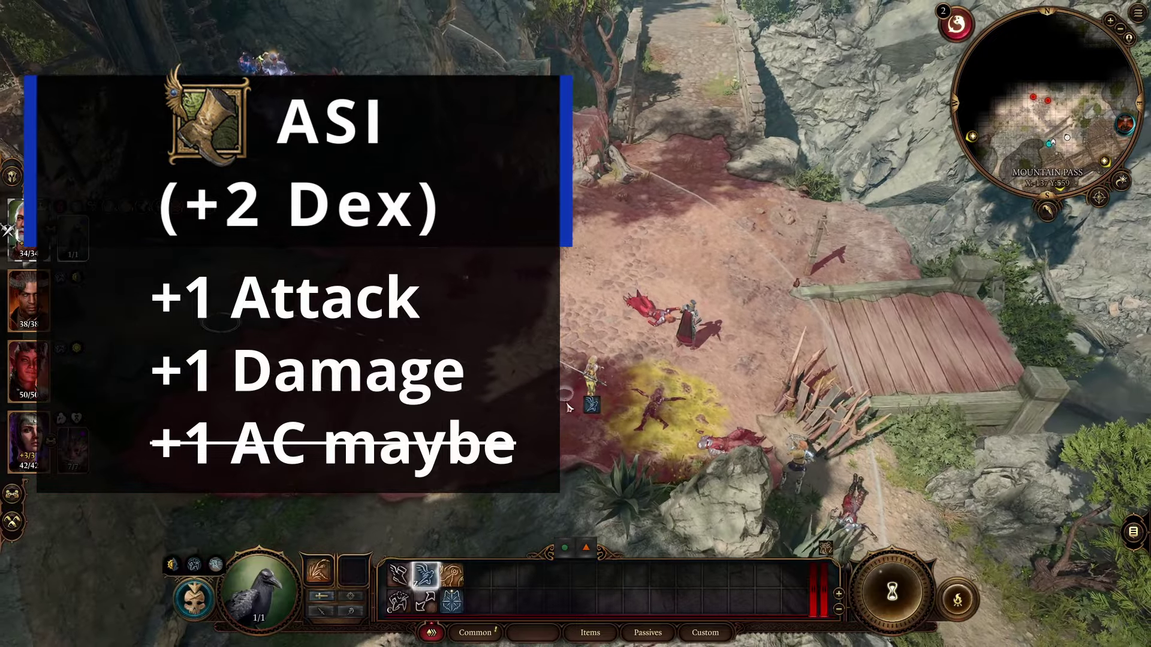
- Fly the raven next to Sarth Baretha and shoot that enemy with the ranger's Dread Ambusher (Ranged)
{"action": "key", "text": "2"}
{"action": "left_click", "coordinate": [564, 406]}
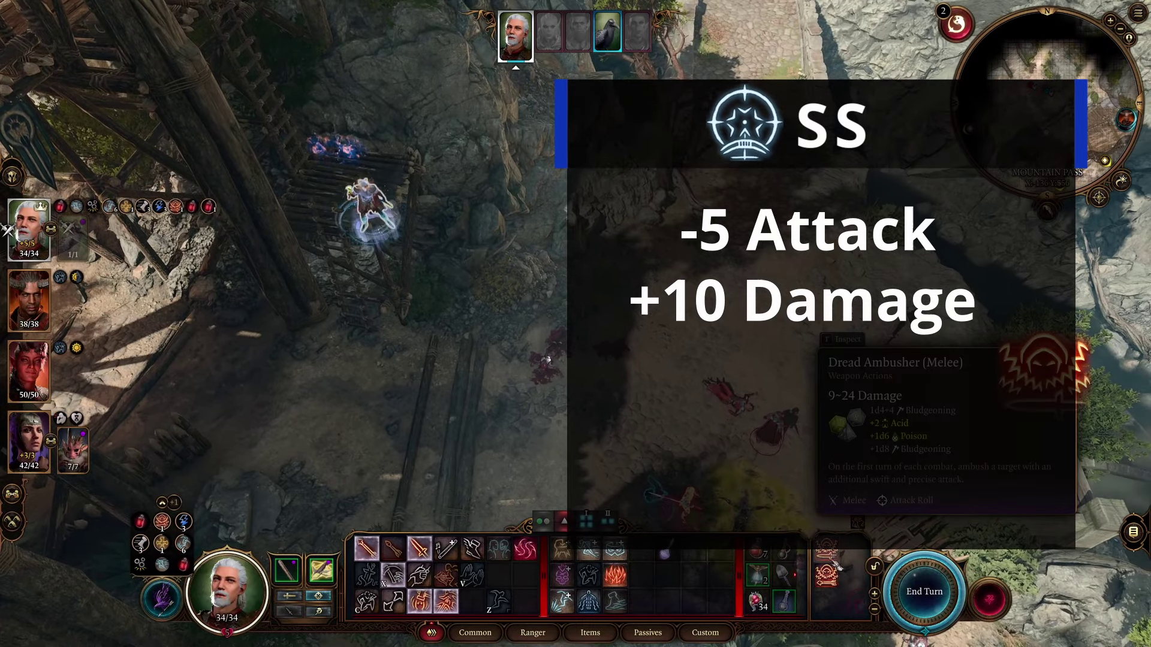
{"action": "left_click", "coordinate": [826, 575]}
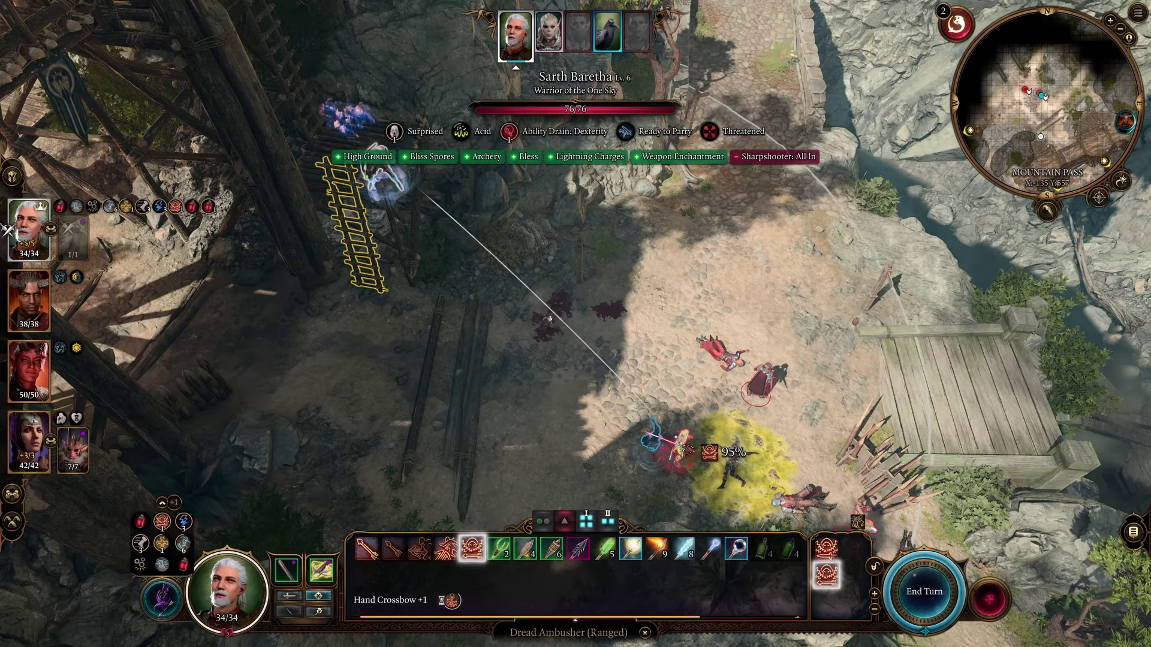
{"action": "right_click", "coordinate": [689, 452]}
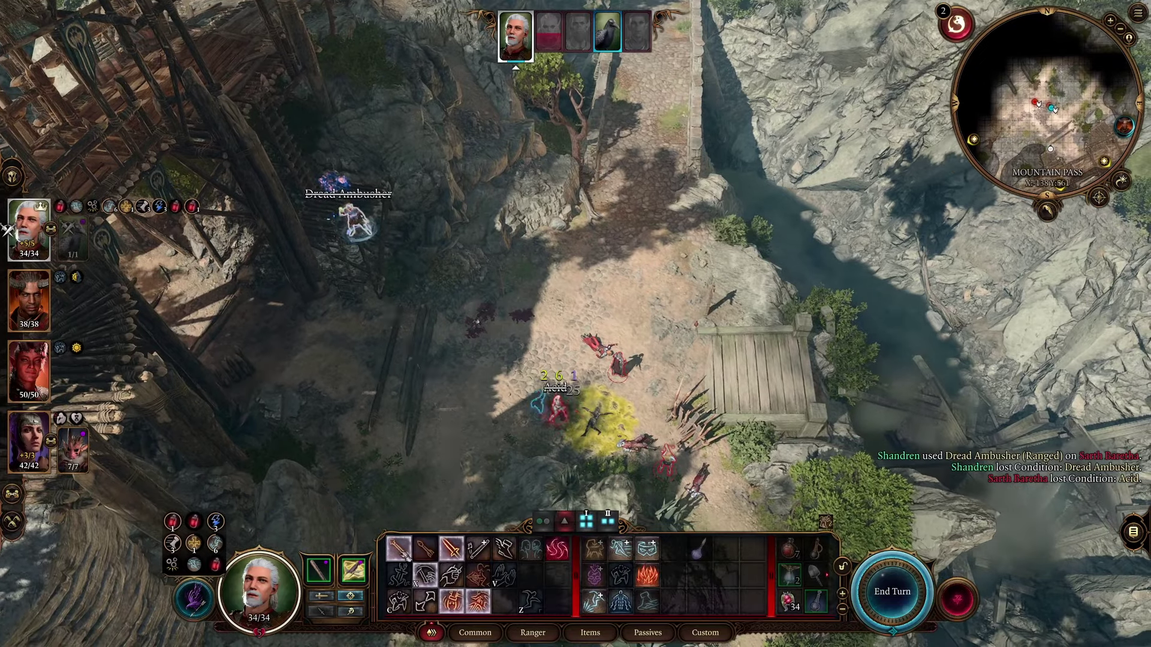
- Shoot Gish For'reth with an Arrow of Ilmater, followed by a regular Ranged Attack
{"action": "left_click", "coordinate": [451, 547]}
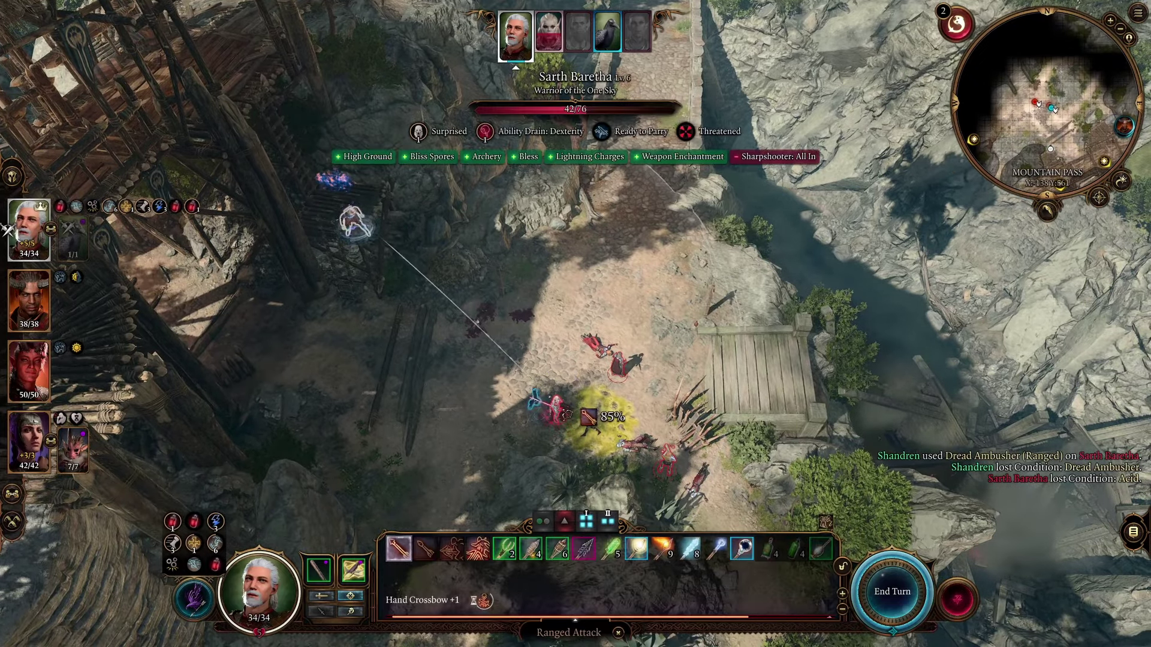
{"action": "left_click", "coordinate": [504, 548]}
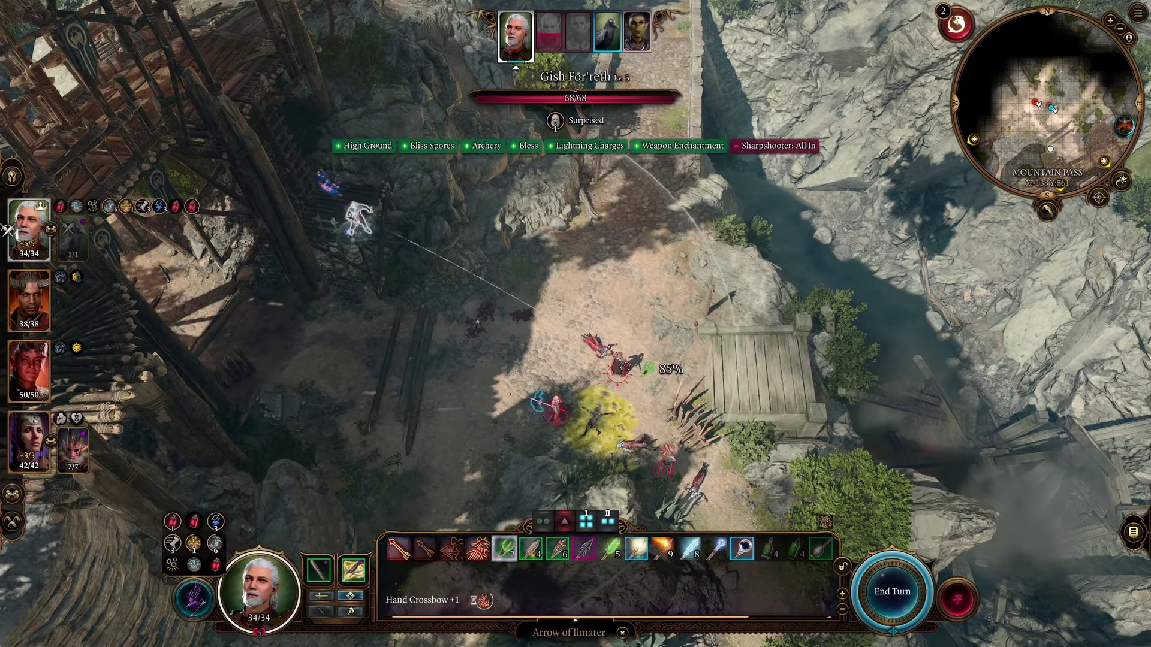
{"action": "left_click", "coordinate": [623, 364]}
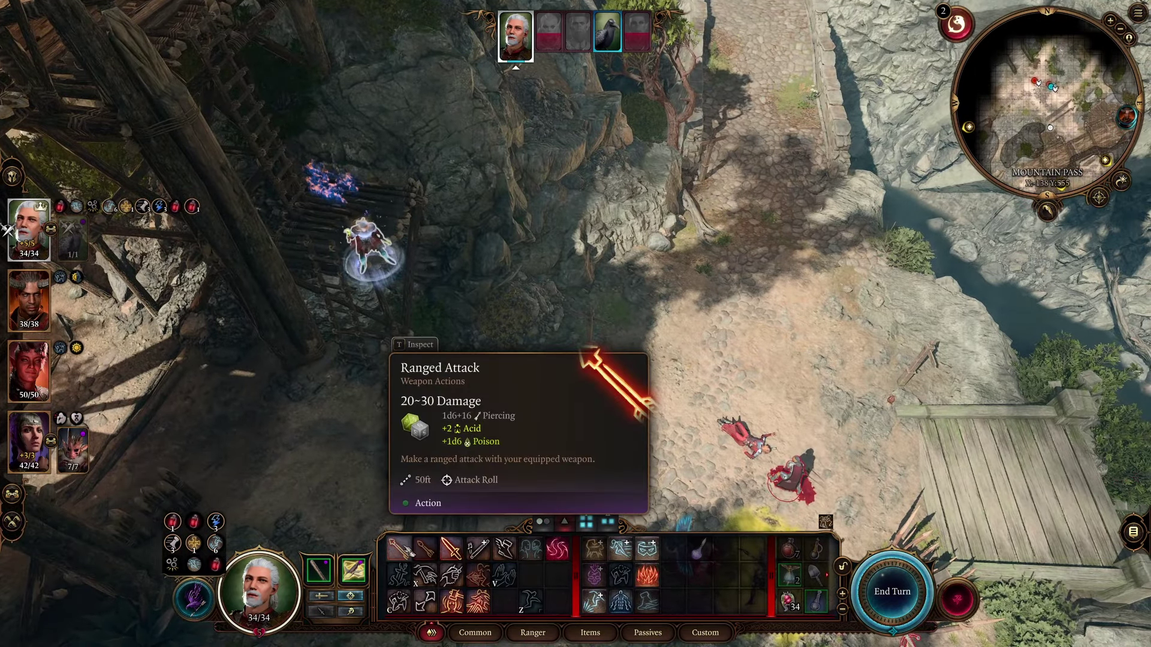
{"action": "left_click", "coordinate": [399, 547]}
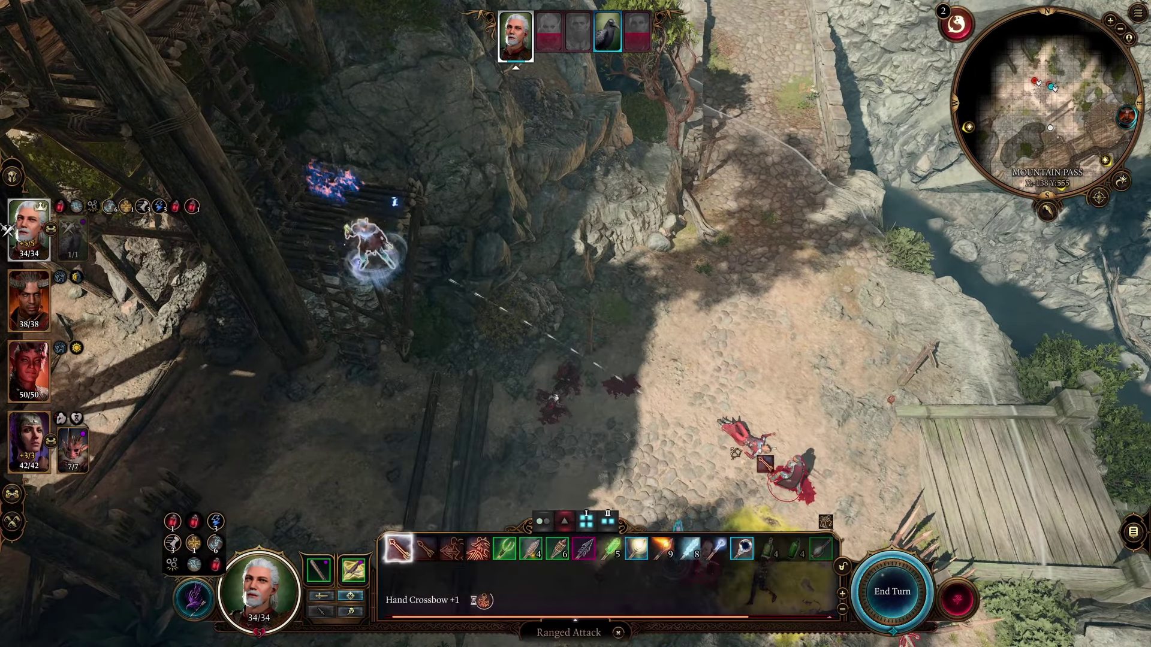
{"action": "left_click", "coordinate": [806, 473]}
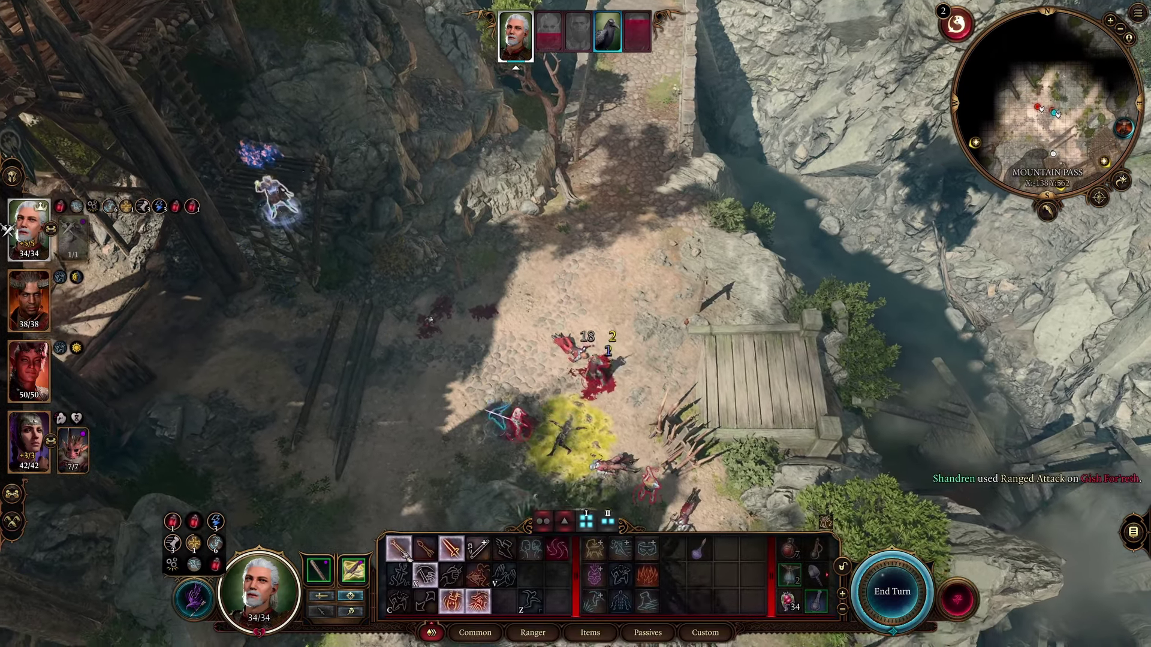
- Use a Ranged Attack on Sarth Baretha and move the ranger into the Potion of Speed cloud on the wooden platform
{"action": "left_click", "coordinate": [399, 548]}
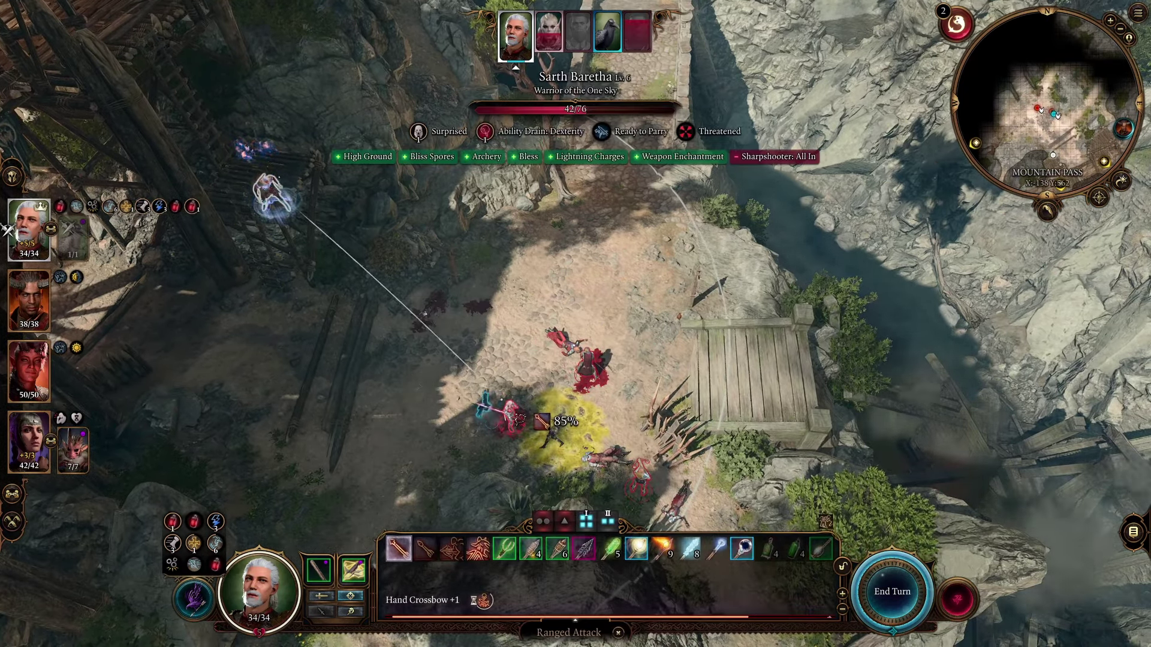
{"action": "left_click", "coordinate": [530, 417]}
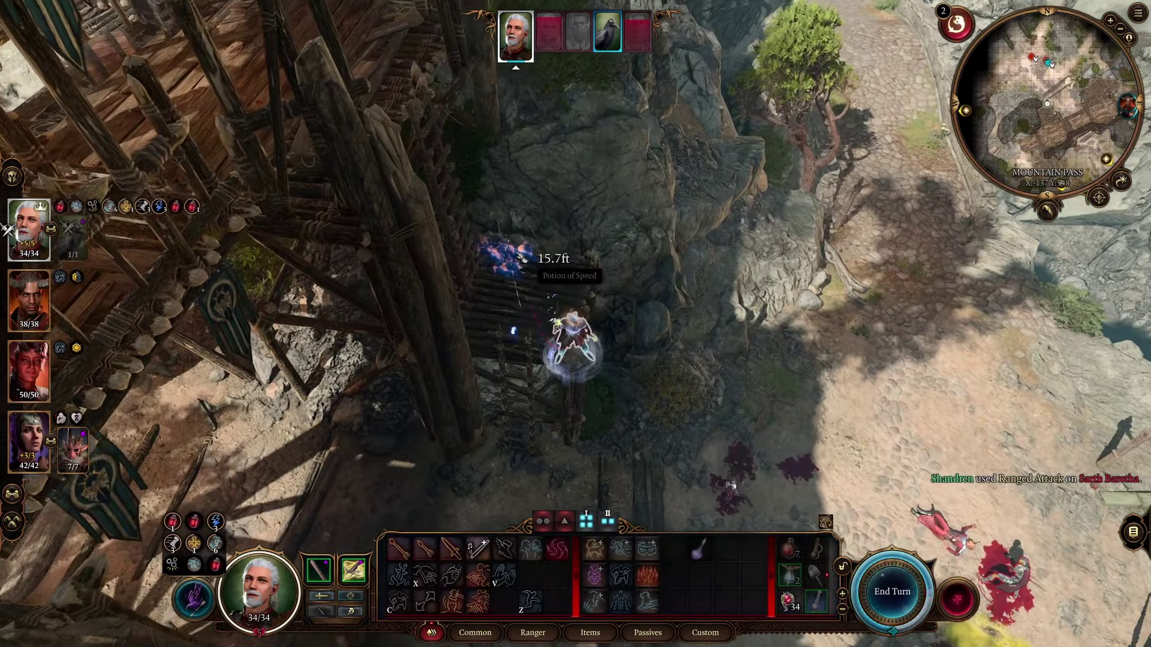
{"action": "left_click", "coordinate": [520, 258]}
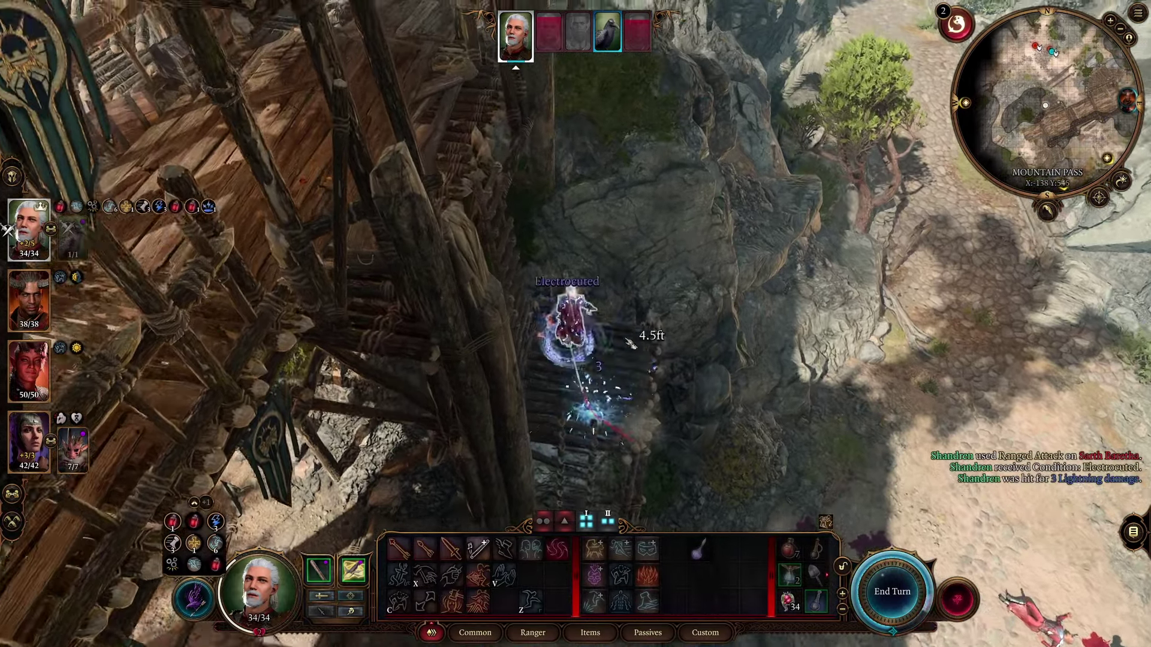
{"action": "key", "text": "s"}
{"action": "key", "text": "d"}
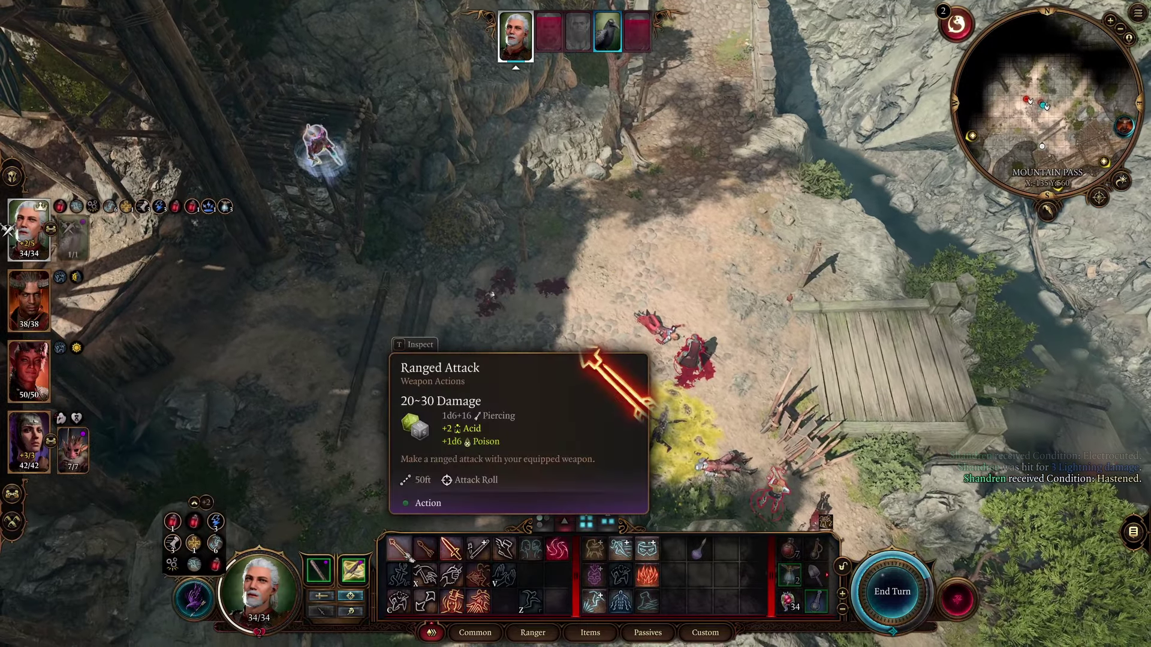
- Shoot Sarth Baretha with another Ranged Attack from the platform
{"action": "left_click", "coordinate": [400, 550]}
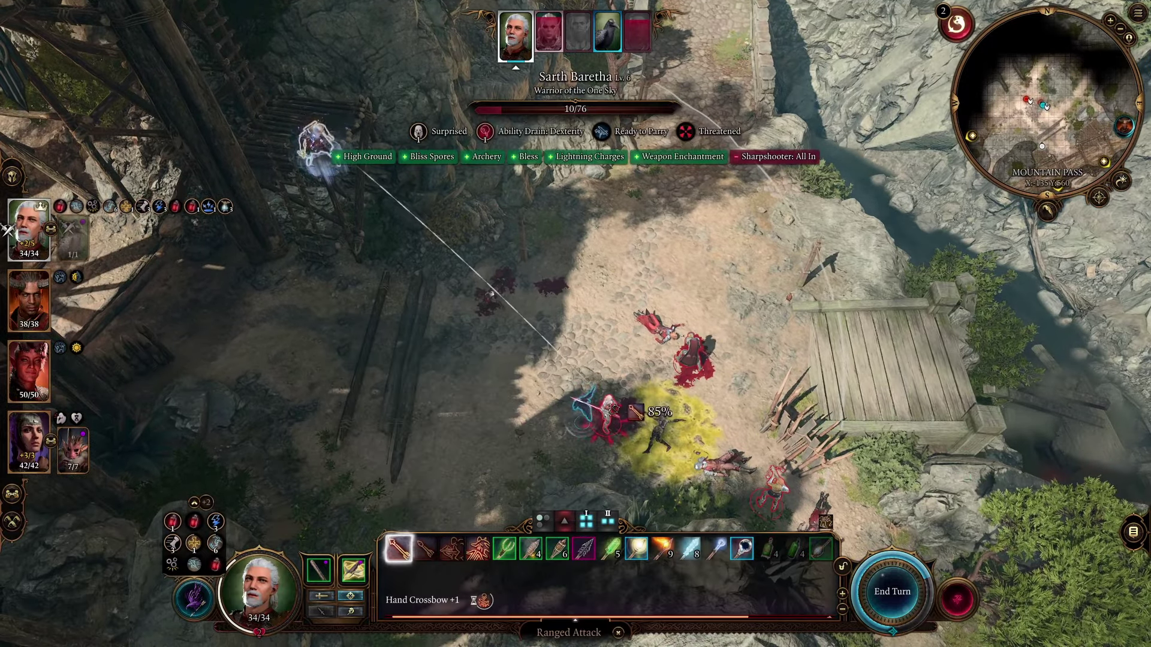
{"action": "left_click", "coordinate": [618, 632]}
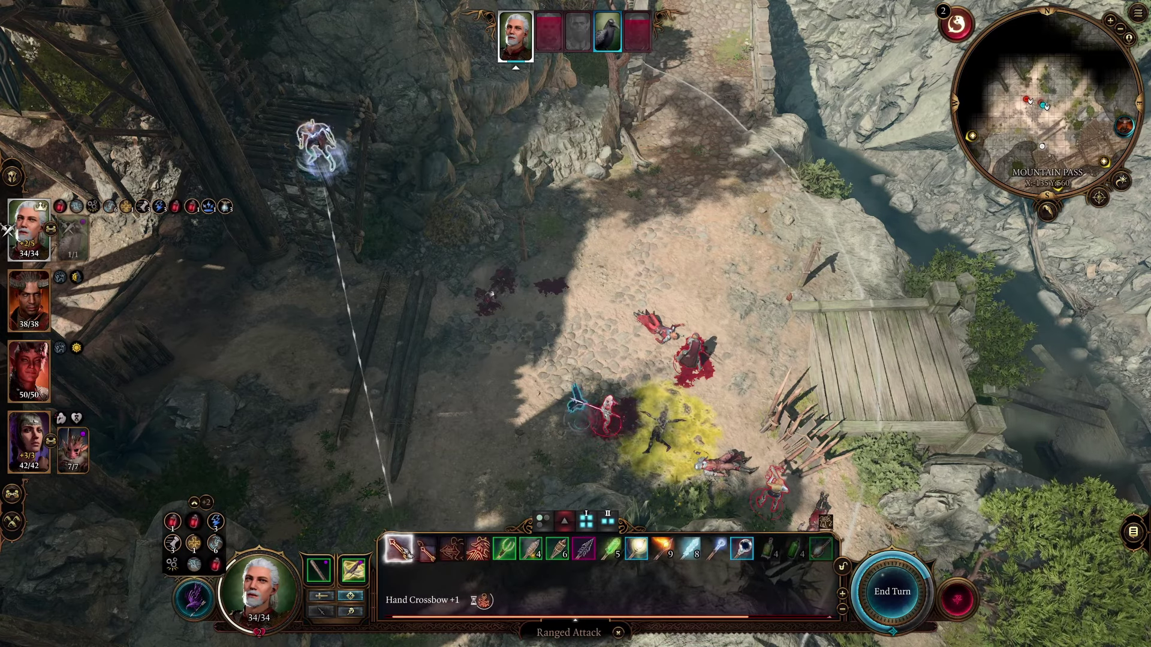
{"action": "left_click", "coordinate": [617, 410]}
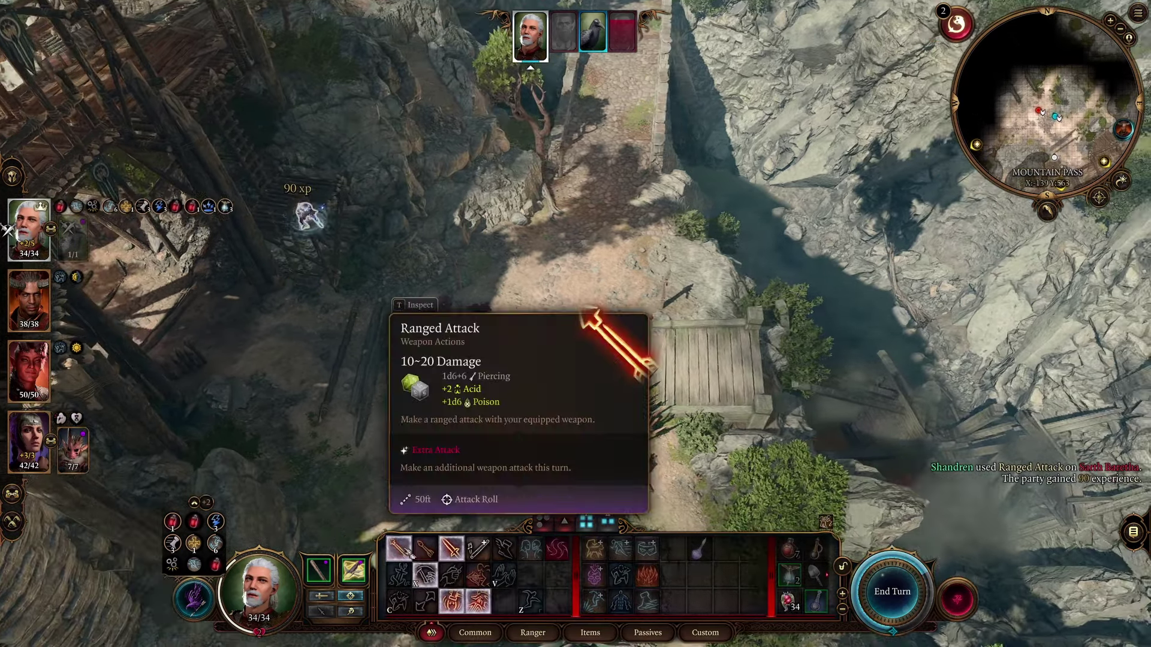
- Target Gish For'reth beside the bridge with the extra Ranged Attack
{"action": "left_click", "coordinate": [400, 548]}
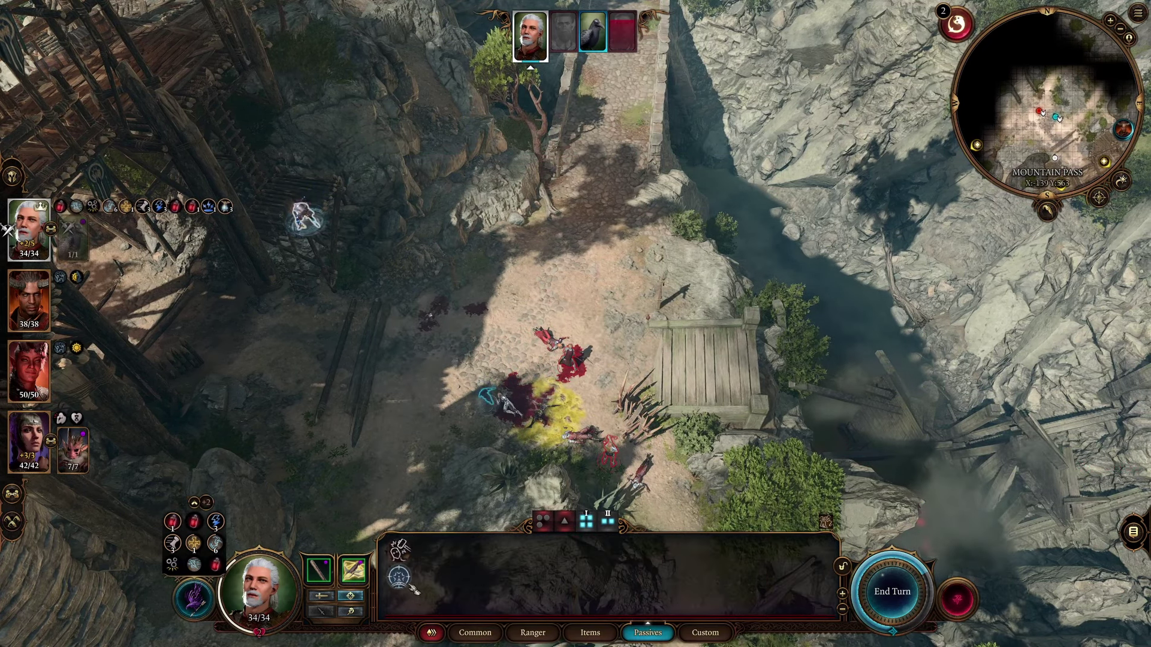
{"action": "key", "text": "1"}
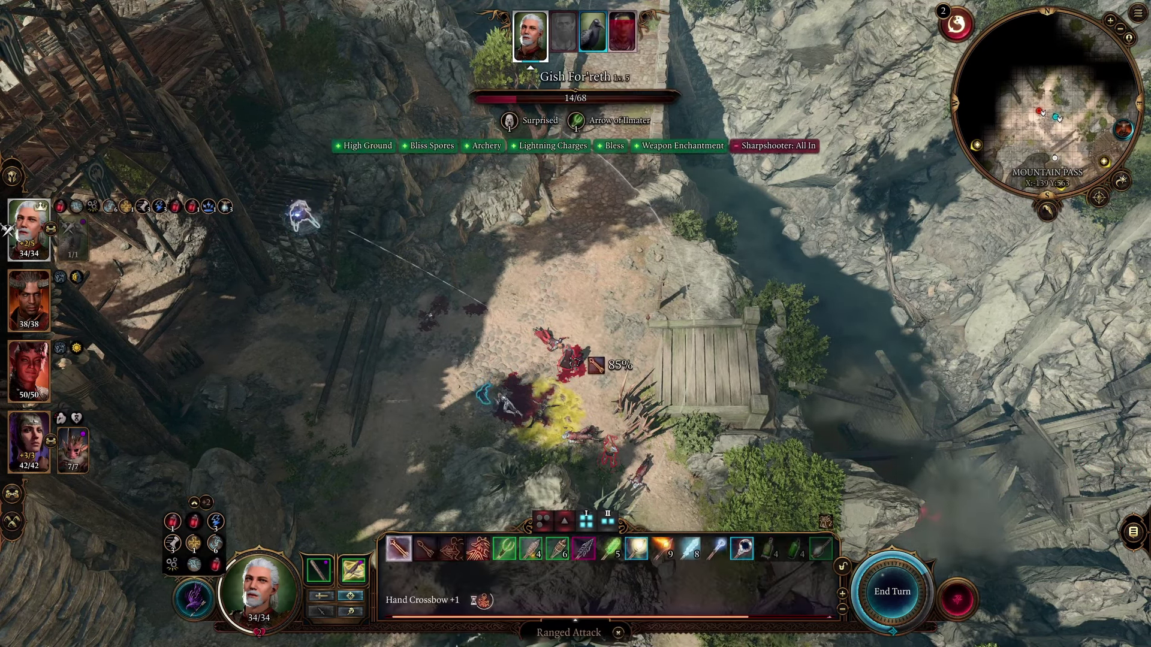
{"action": "left_click", "coordinate": [586, 374]}
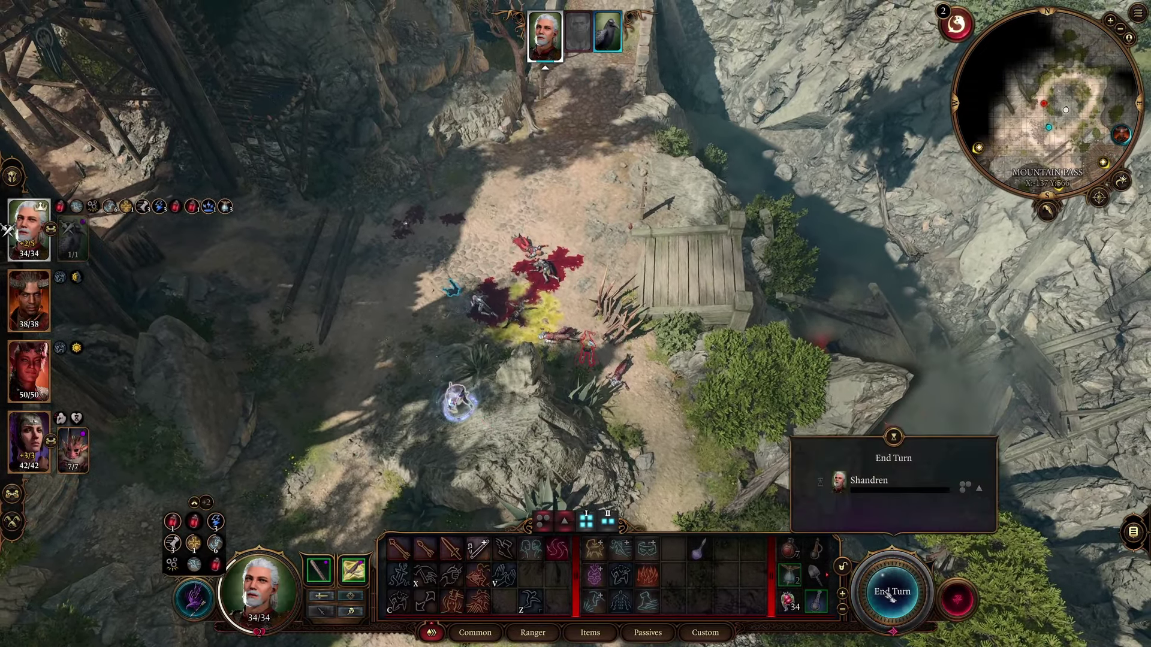
- End the ranger's turn, blind Raider Chost with the raven's attack, and end the raven's turn
{"action": "left_click", "coordinate": [891, 593]}
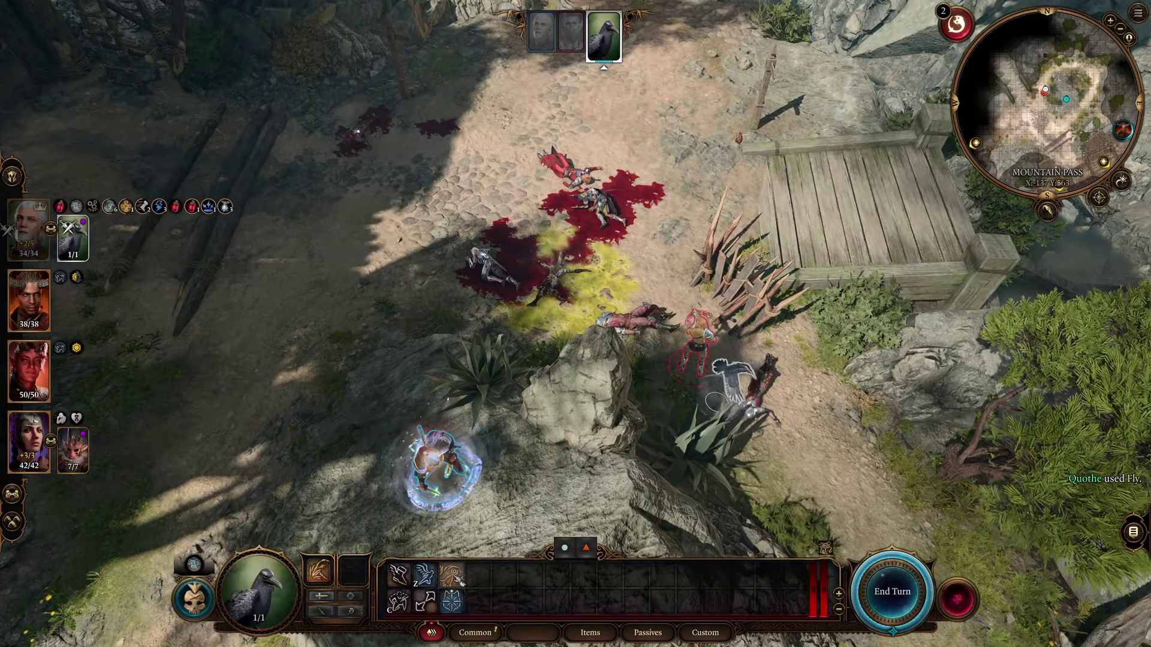
{"action": "left_click", "coordinate": [455, 578]}
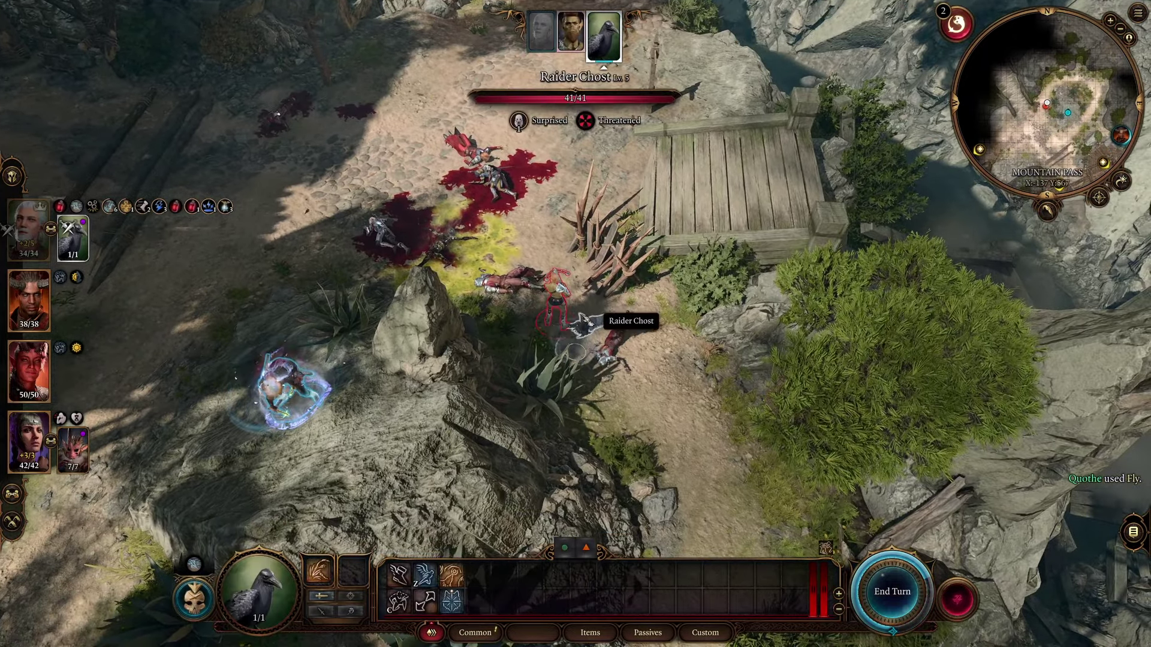
{"action": "left_click", "coordinate": [893, 593]}
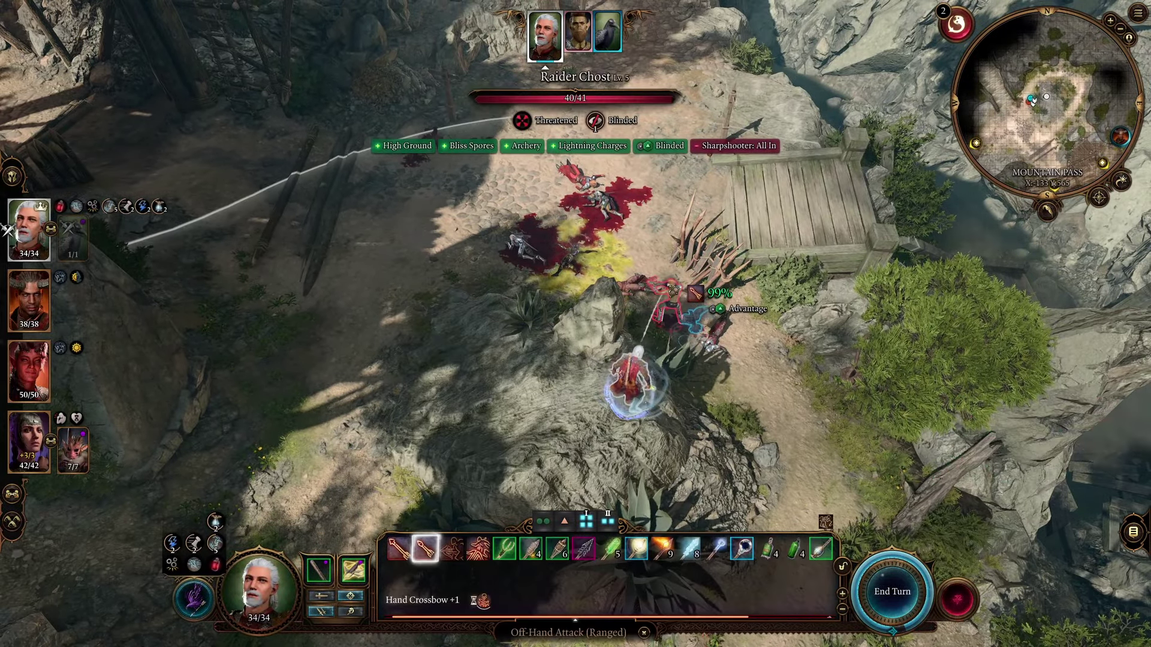
- Shoot Raider Chost from the rock with the ranger's hand crossbows
{"action": "left_click", "coordinate": [676, 291]}
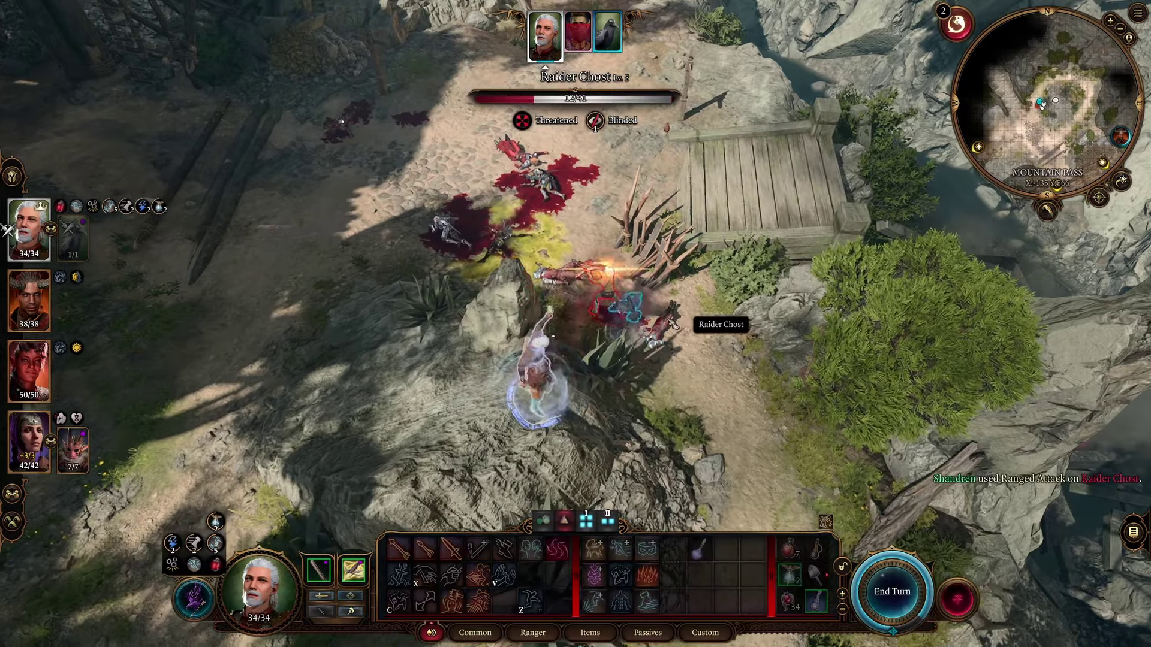
{"action": "left_click", "coordinate": [674, 326]}
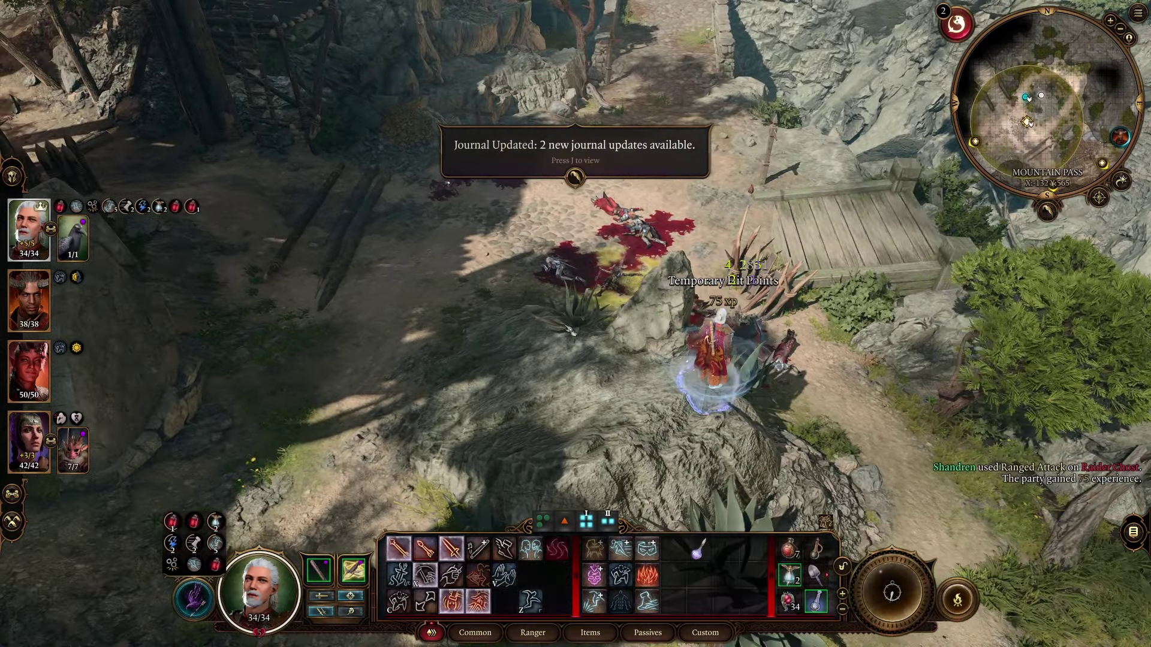
- Walk the ranger down from the rock towards the fallen enemies and enter turn-based mode
{"action": "left_click", "coordinate": [498, 304]}
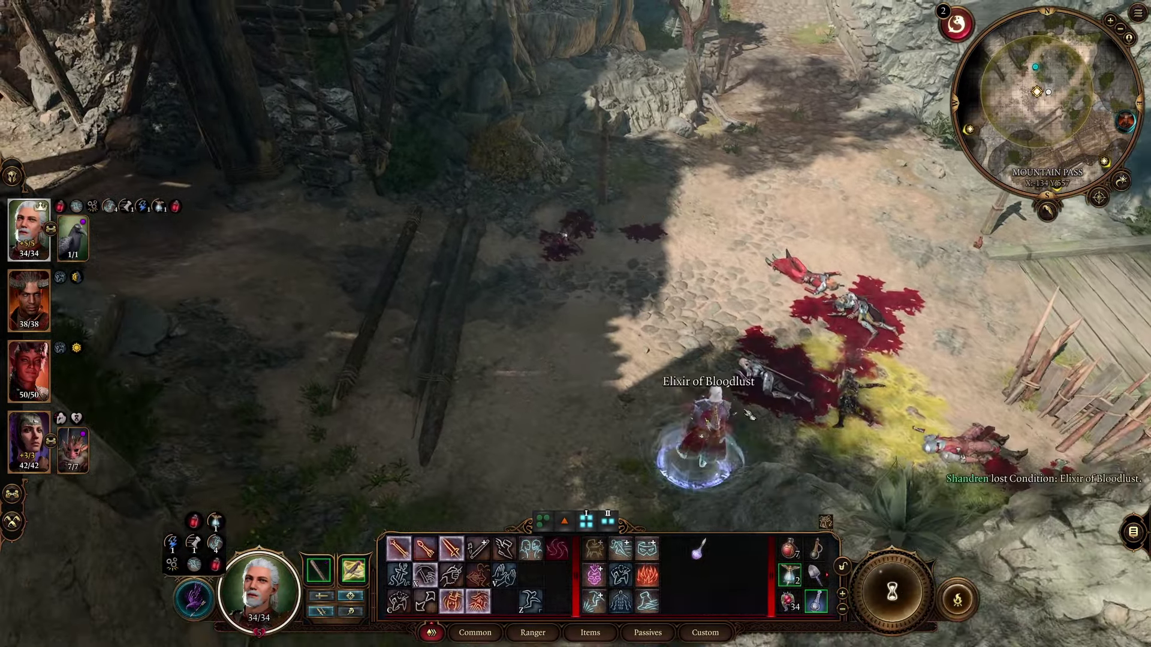
{"action": "key", "text": "shift+space"}
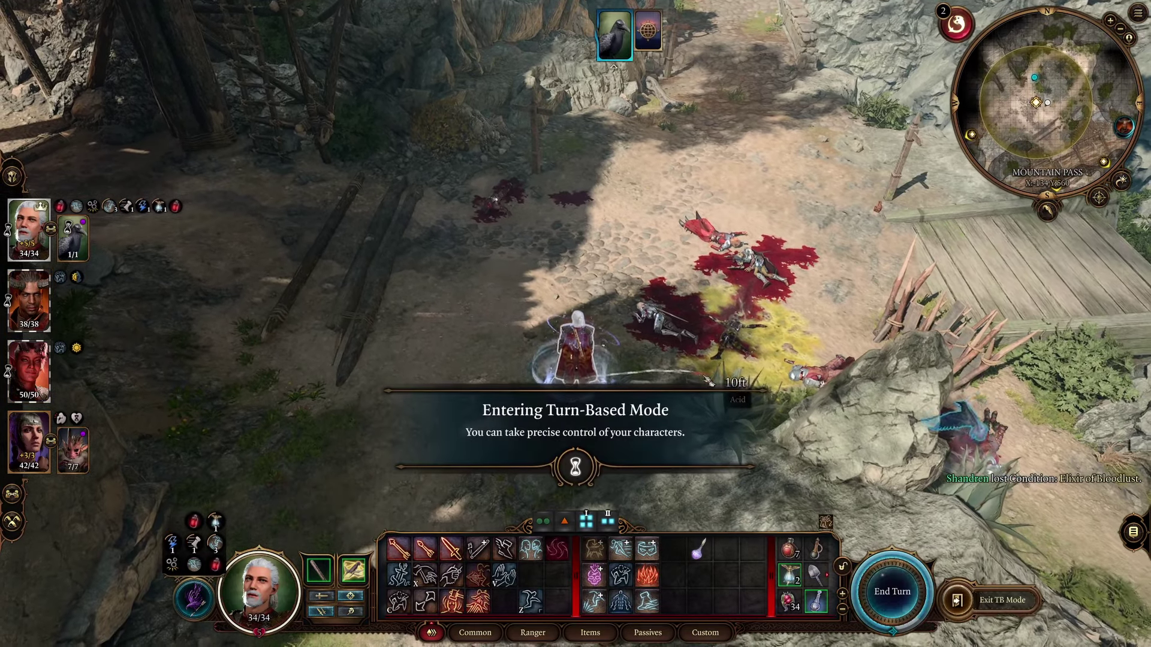
- Open the ranger's inventory and examine the equipped helm, armour, boots, melee weapon and both hand crossbows
{"action": "key", "text": "i"}
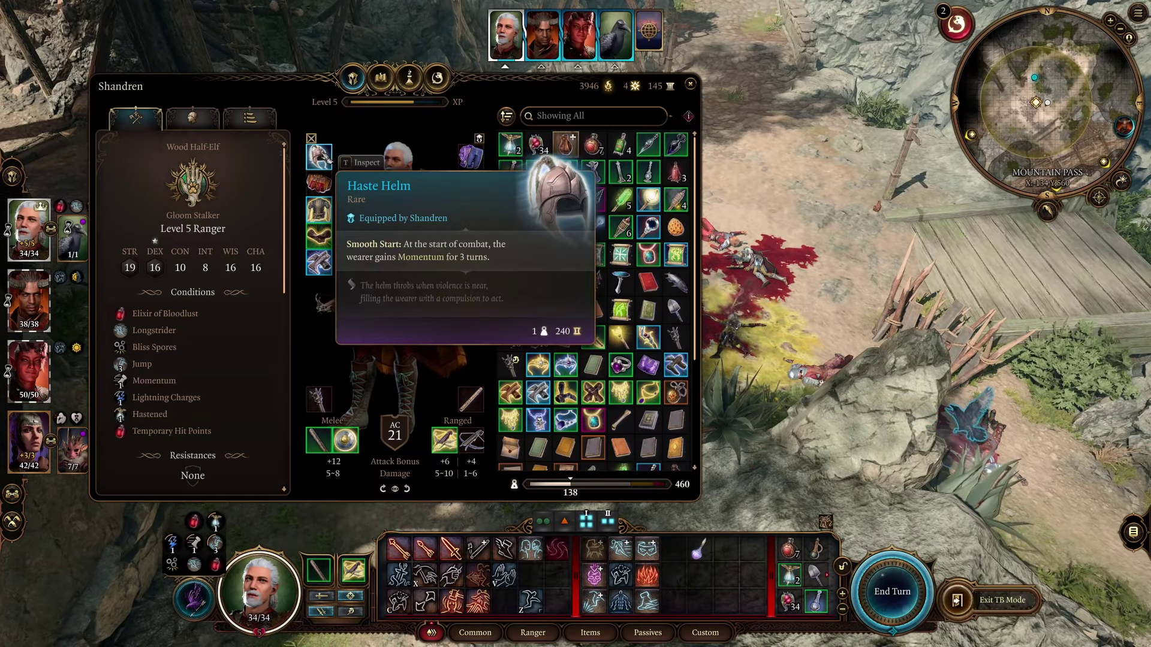
{"action": "mouse_move", "coordinate": [332, 223]}
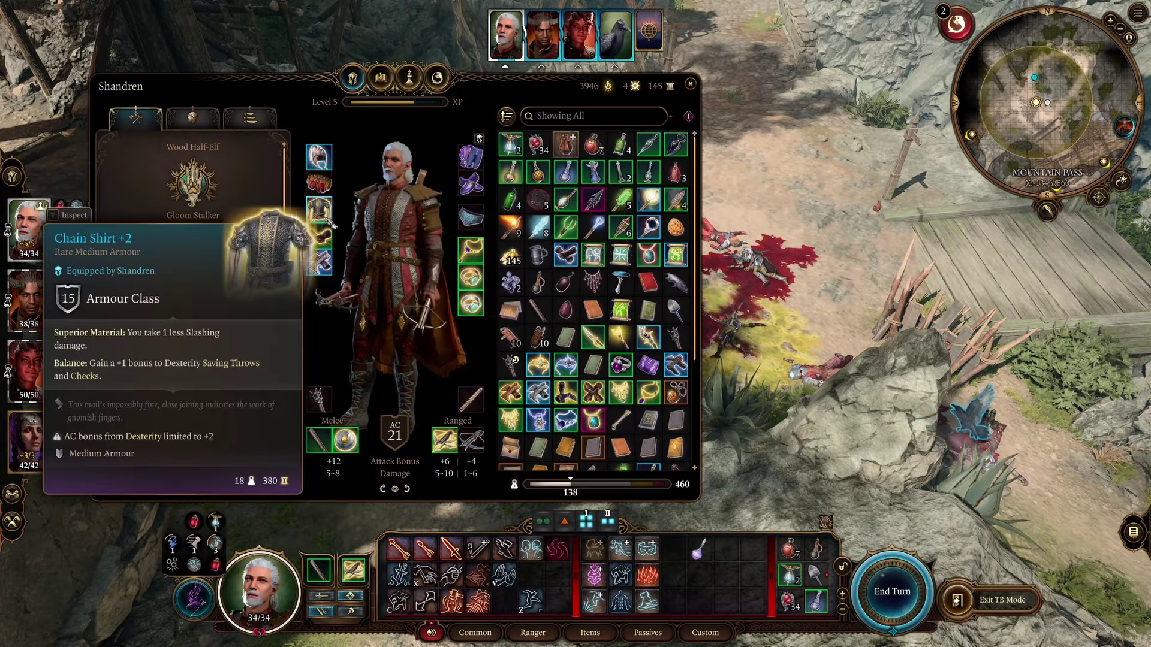
{"action": "mouse_move", "coordinate": [332, 270]}
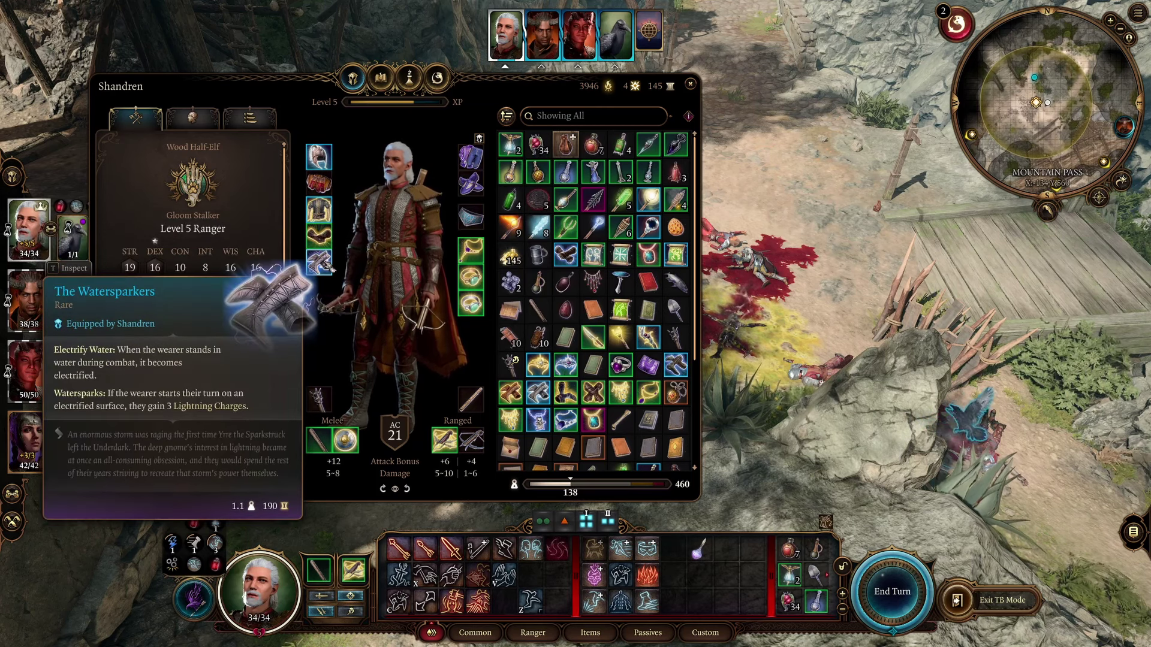
{"action": "mouse_move", "coordinate": [327, 445]}
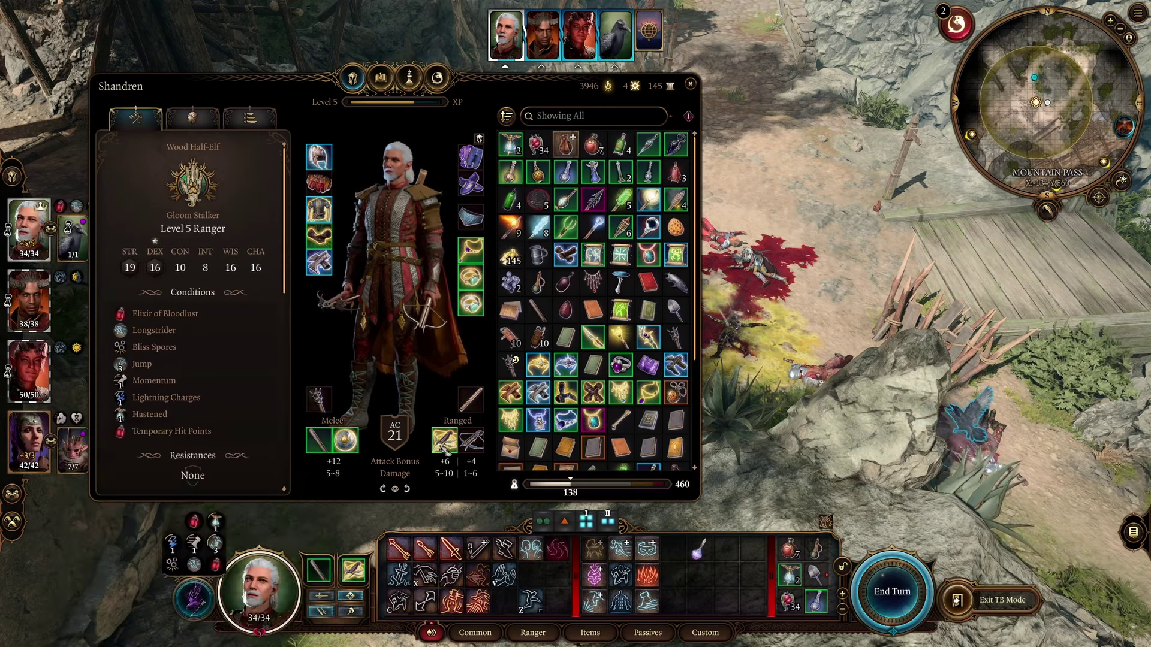
{"action": "mouse_move", "coordinate": [446, 454]}
{"action": "mouse_move", "coordinate": [483, 443]}
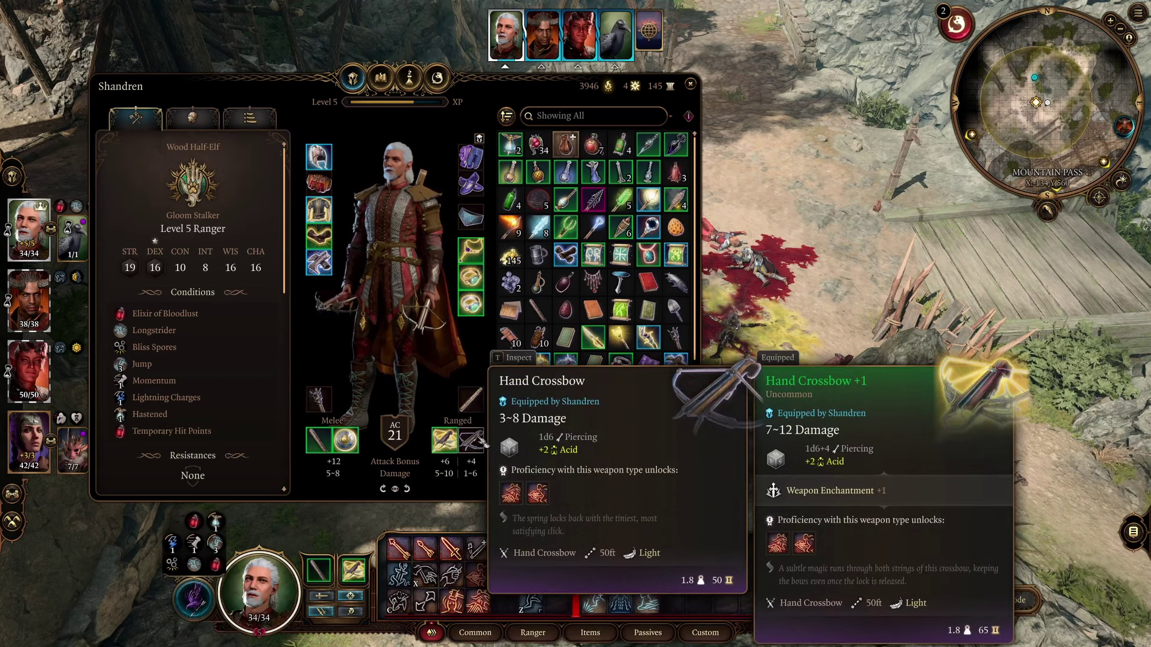
- Examine the equipped Caustic Band and The Whispering Promise rings in the ranger's inventory
{"action": "mouse_move", "coordinate": [476, 306]}
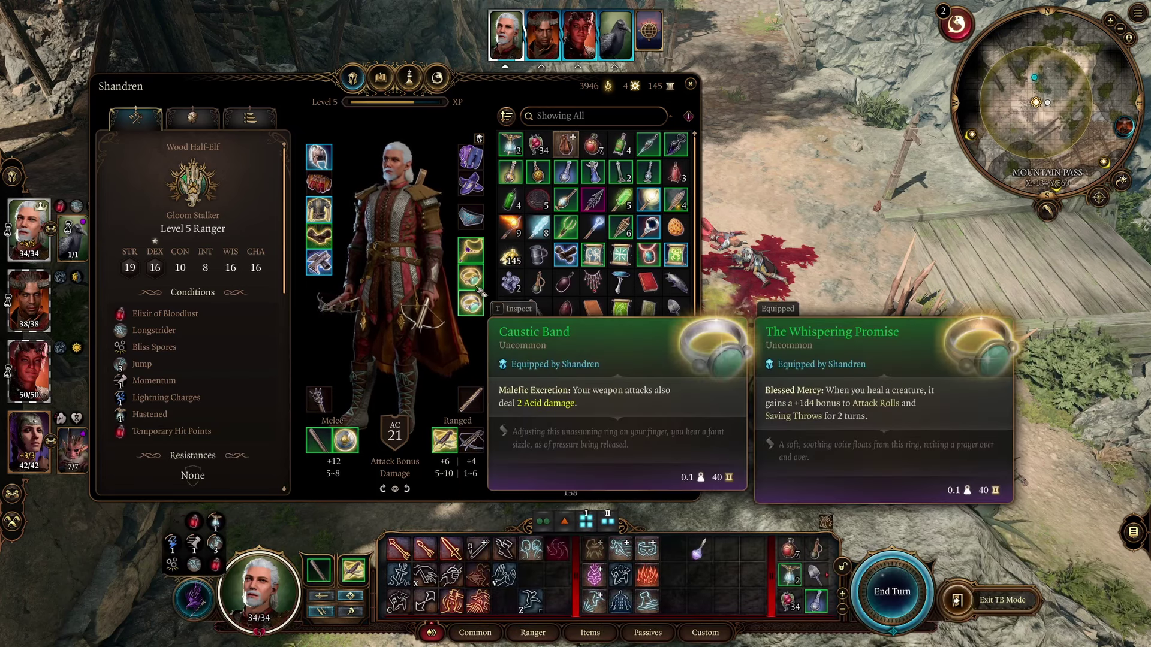
{"action": "mouse_move", "coordinate": [478, 264]}
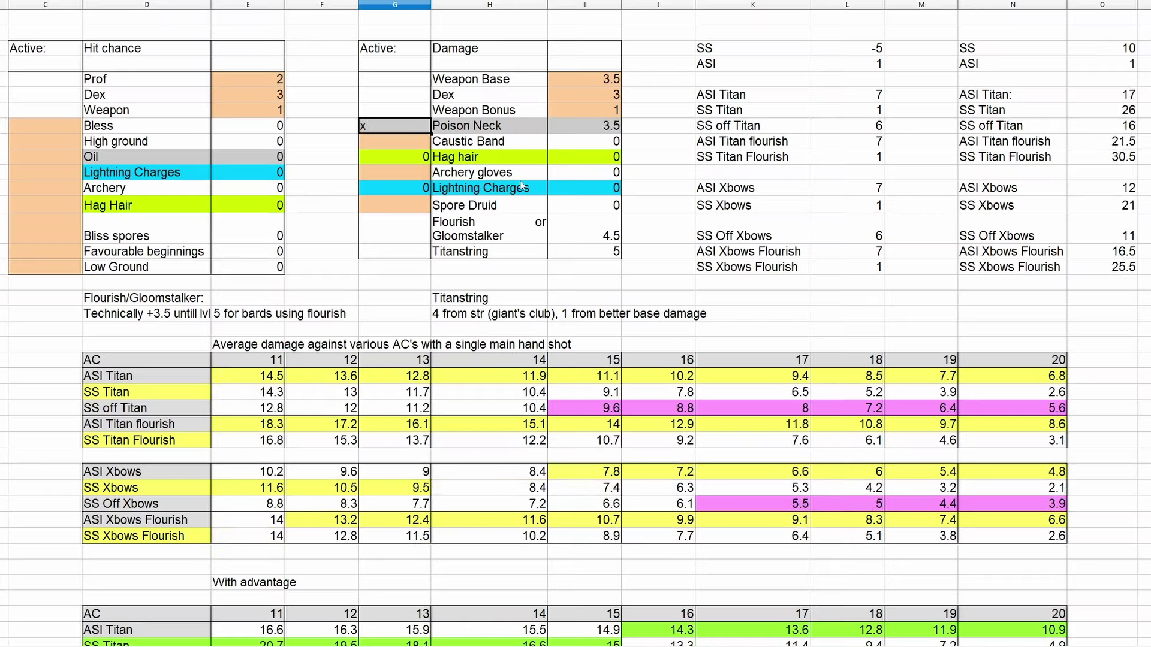
- In the damage spreadsheet, clear the Poison Neck mark and compare the average damage tables with and without advantage
{"action": "key", "text": "Delete"}
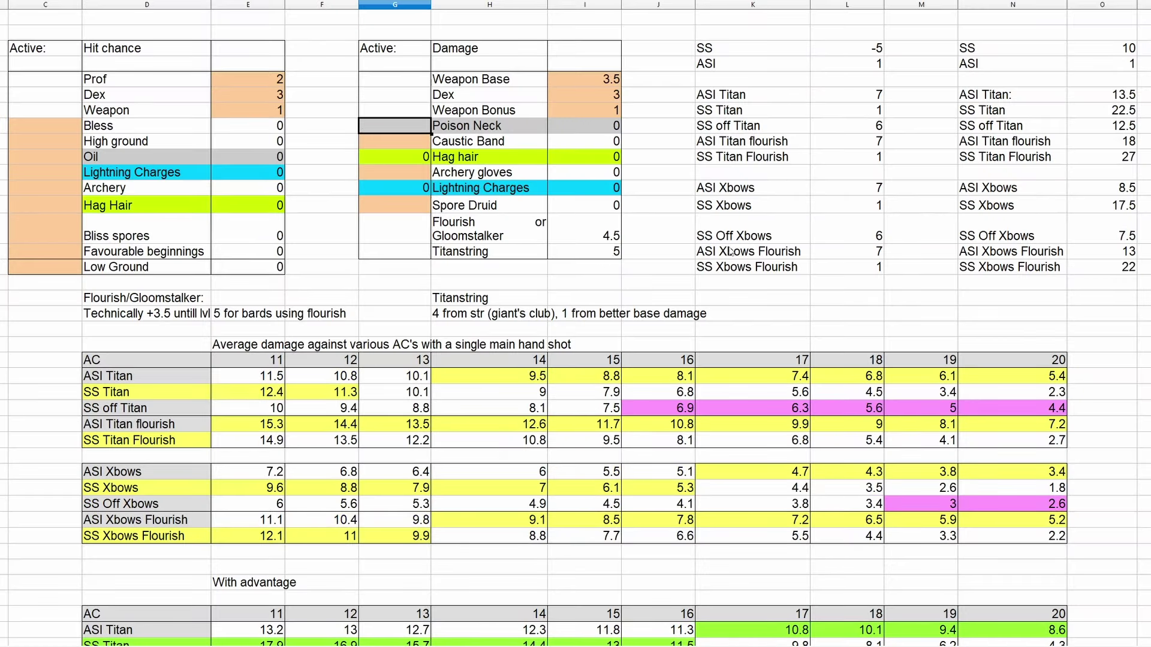
{"action": "scroll", "coordinate": [944, 304], "scroll_direction": "down", "scroll_amount": 1}
{"action": "scroll", "coordinate": [944, 304], "scroll_direction": "up", "scroll_amount": 1}
{"action": "scroll", "coordinate": [944, 304], "scroll_direction": "down", "scroll_amount": 3}
{"action": "scroll", "coordinate": [944, 303], "scroll_direction": "down", "scroll_amount": 1}
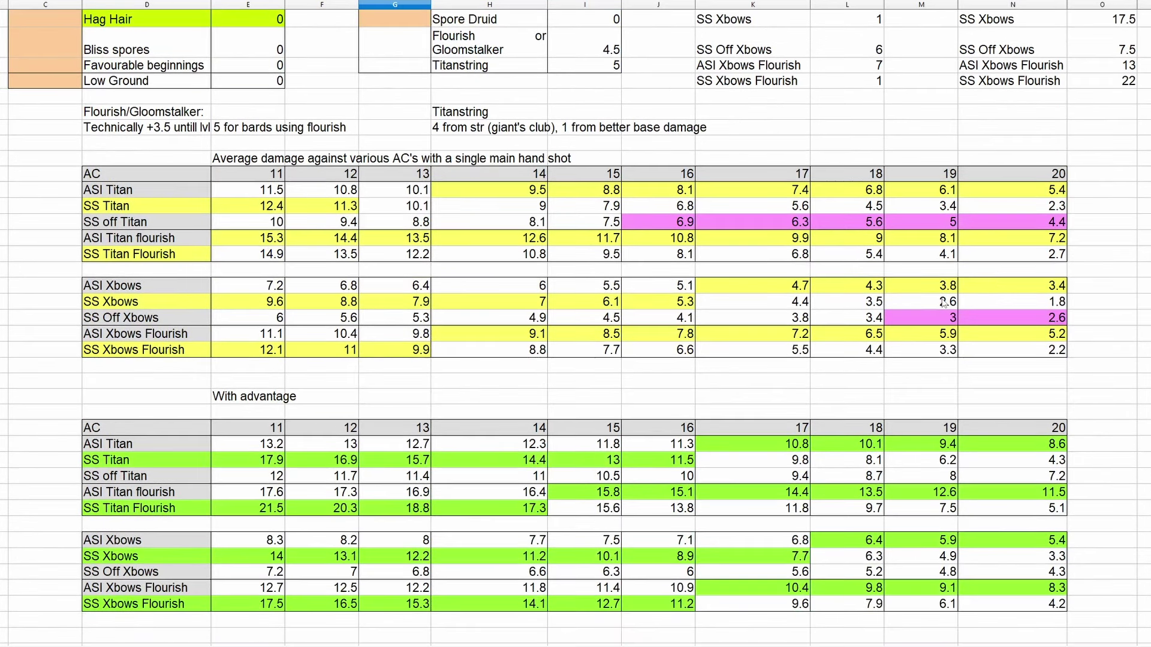
{"action": "scroll", "coordinate": [944, 304], "scroll_direction": "up", "scroll_amount": 4}
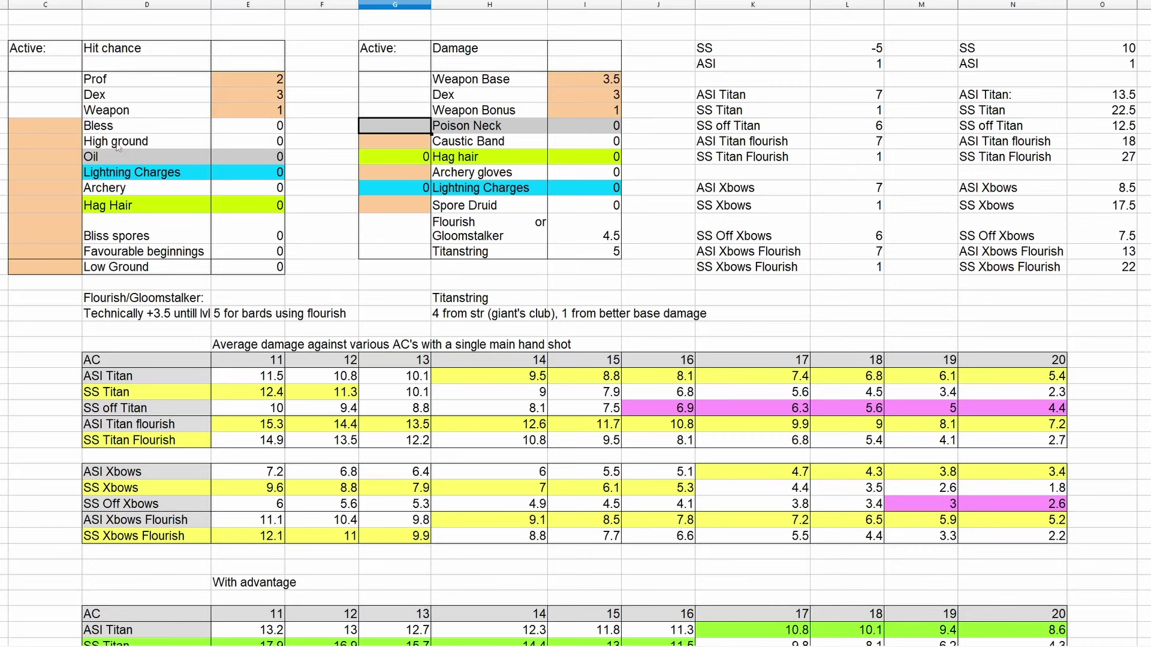
{"action": "scroll", "coordinate": [211, 258], "scroll_direction": "down", "scroll_amount": 4}
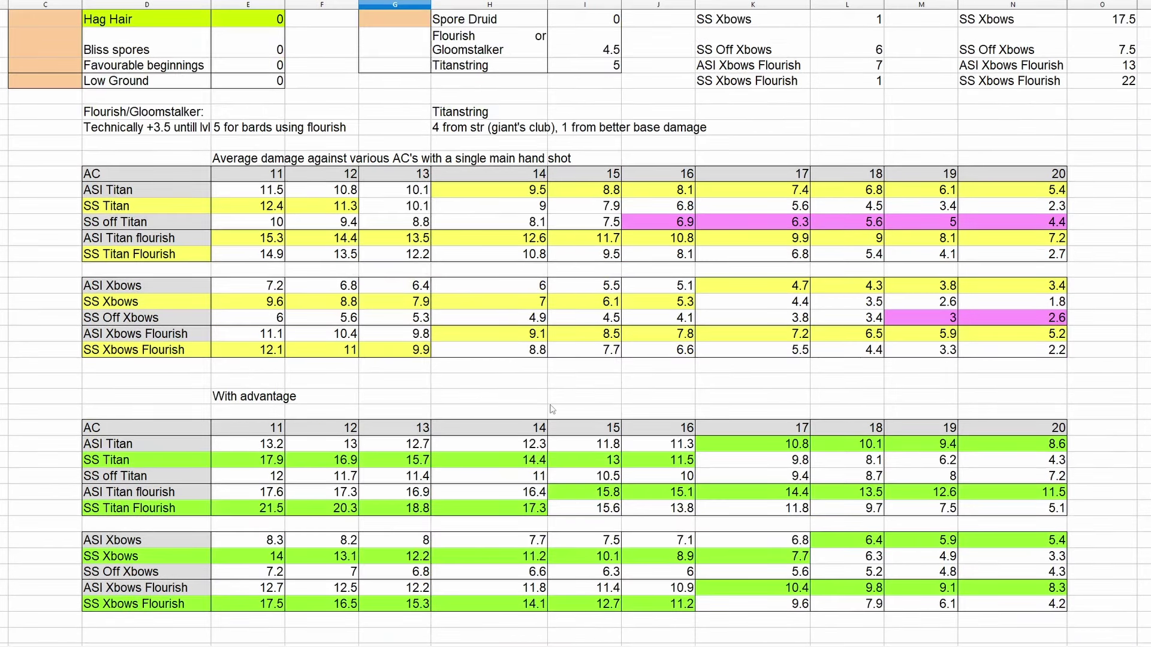
{"action": "scroll", "coordinate": [544, 419], "scroll_direction": "up", "scroll_amount": 4}
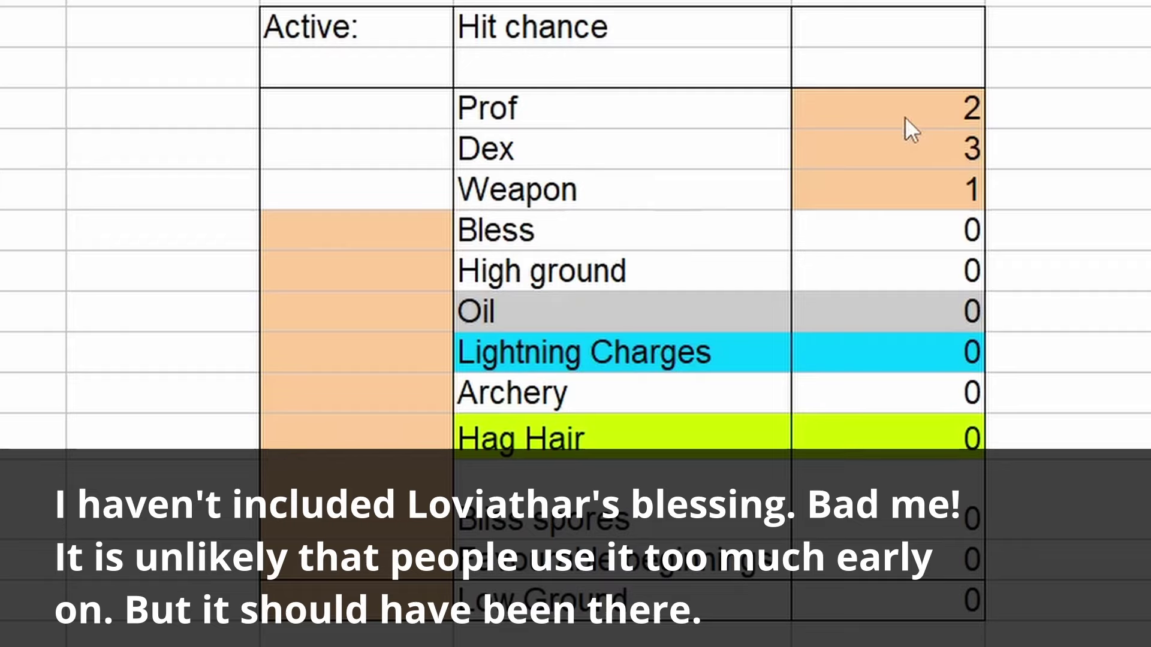
- Review the Prof, Dex and Weapon hit bonuses, trying Prof at 3 and setting it back to 2
{"action": "left_click", "coordinate": [970, 110]}
{"action": "left_click", "coordinate": [969, 160]}
{"action": "left_click", "coordinate": [963, 204]}
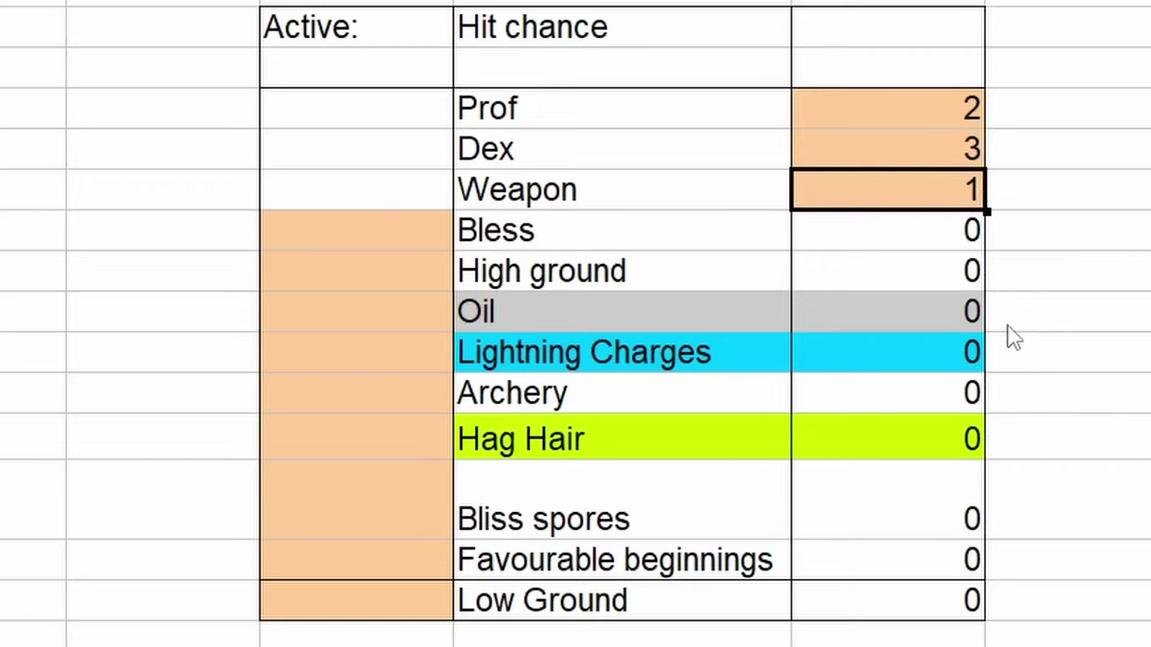
{"action": "left_click", "coordinate": [962, 99]}
{"action": "type", "text": "3"}
{"action": "left_click", "coordinate": [1046, 188]}
{"action": "left_click", "coordinate": [977, 124]}
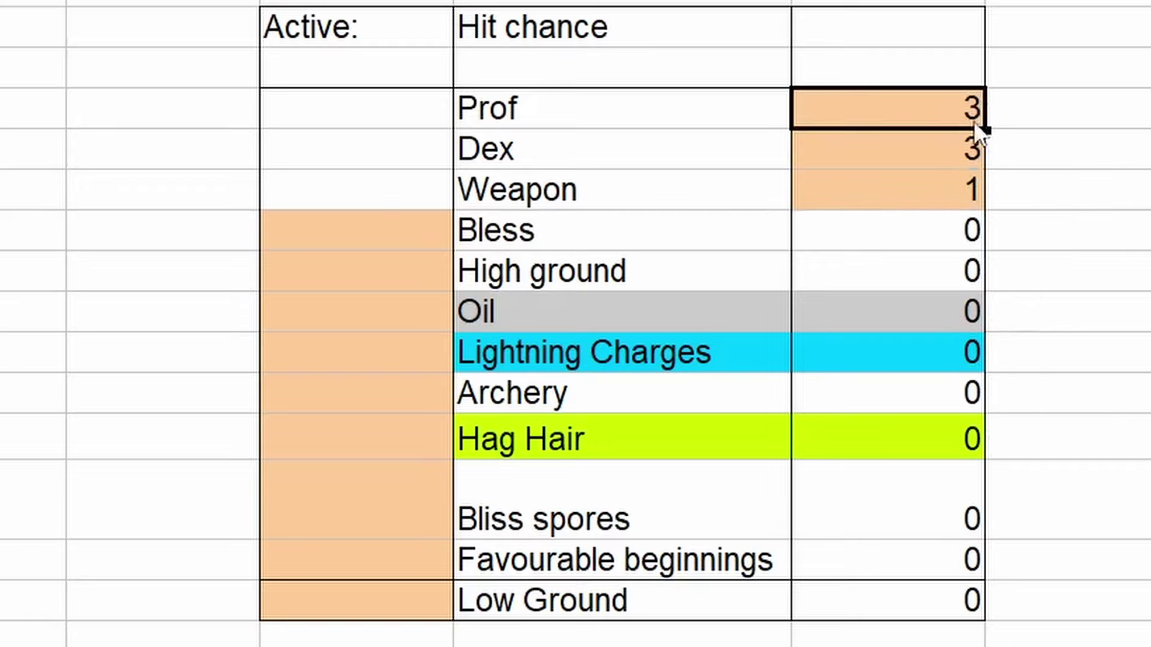
{"action": "type", "text": "2"}
{"action": "key", "text": "Return"}
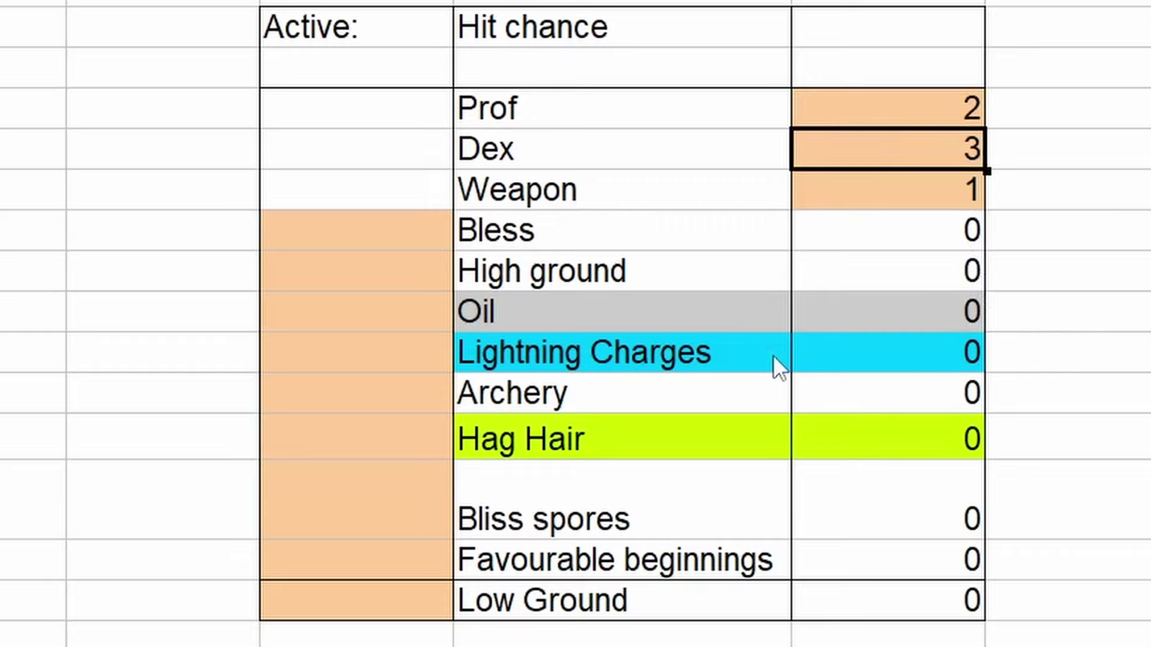
- Mark Bless, High ground, Oil, Lightning Charges and Archery as active with x in the hit chance table
{"action": "left_click", "coordinate": [427, 230]}
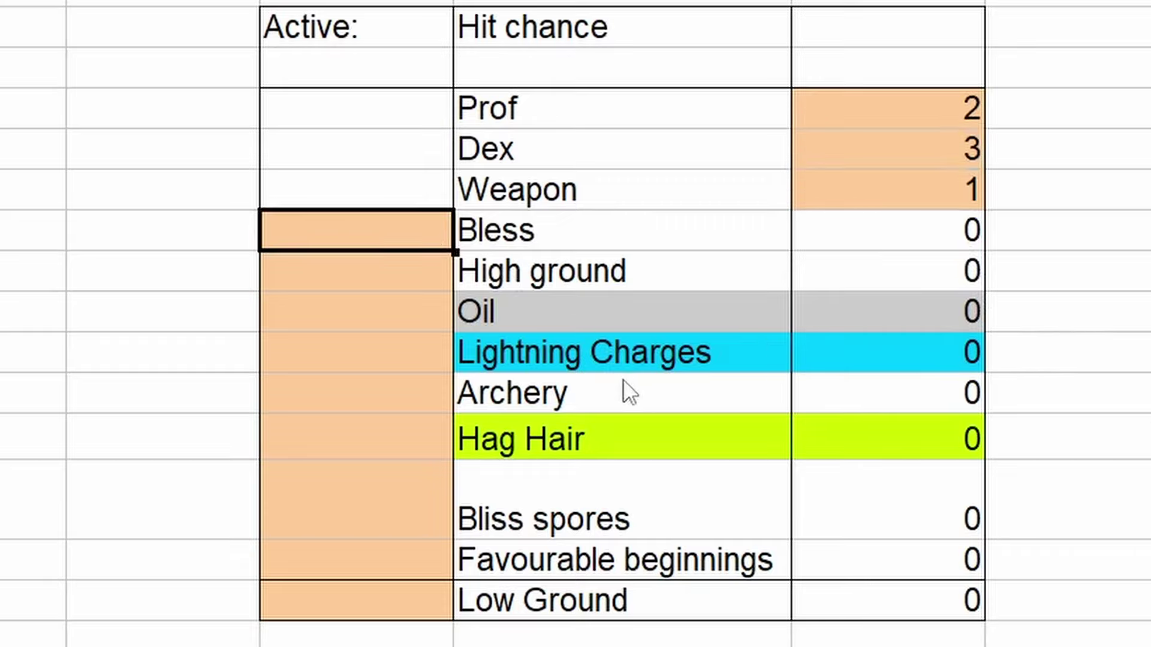
{"action": "type", "text": "x"}
{"action": "key", "text": "Return"}
{"action": "type", "text": "x"}
{"action": "key", "text": "Return"}
{"action": "type", "text": "x"}
{"action": "key", "text": "Return"}
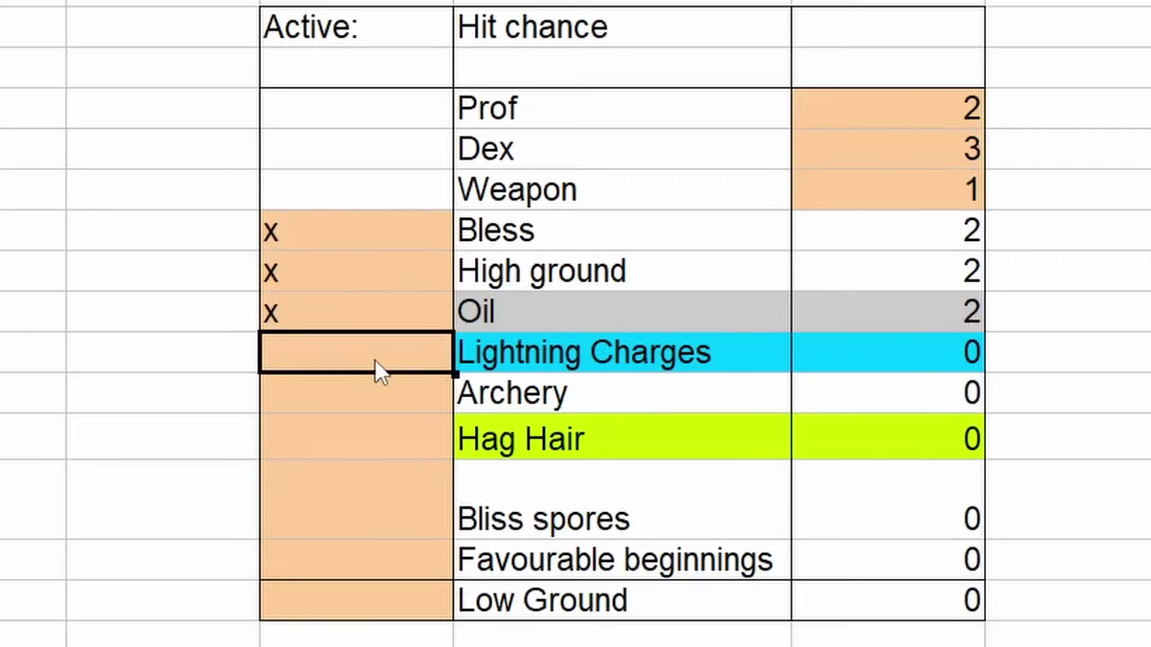
{"action": "type", "text": "x"}
{"action": "key", "text": "Return"}
{"action": "type", "text": "x"}
{"action": "key", "text": "Return"}
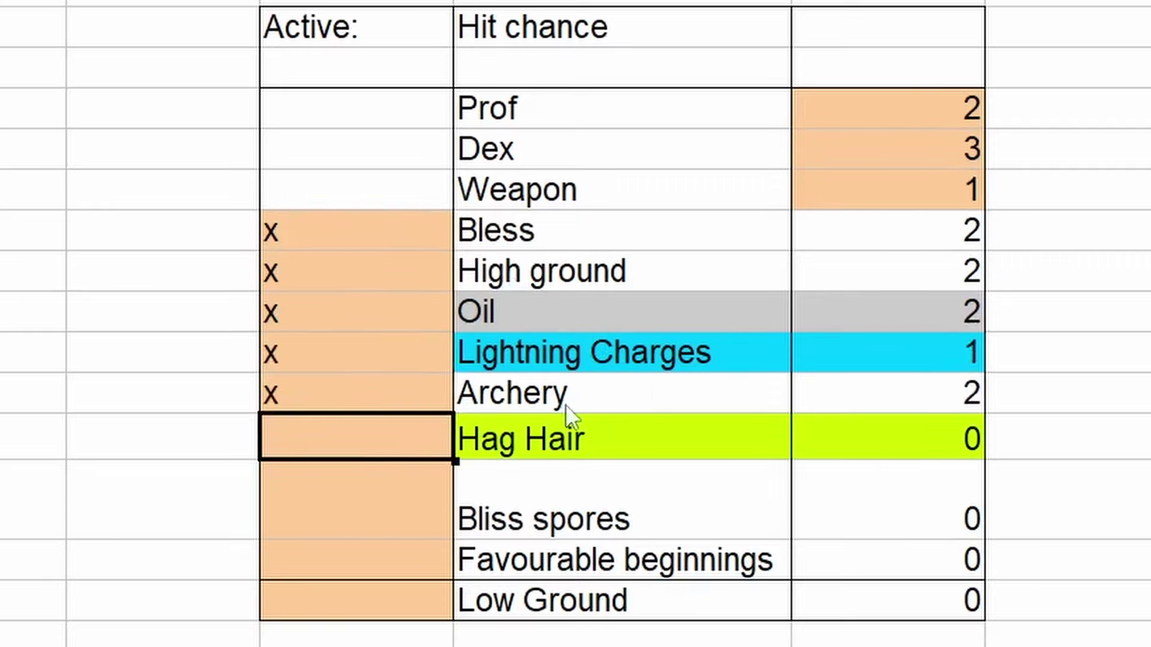
- Mark Hag Hair, Bliss spores, Favourable beginnings and Low Ground as active with x, and clear the High ground mark
{"action": "type", "text": "x"}
{"action": "key", "text": "Return"}
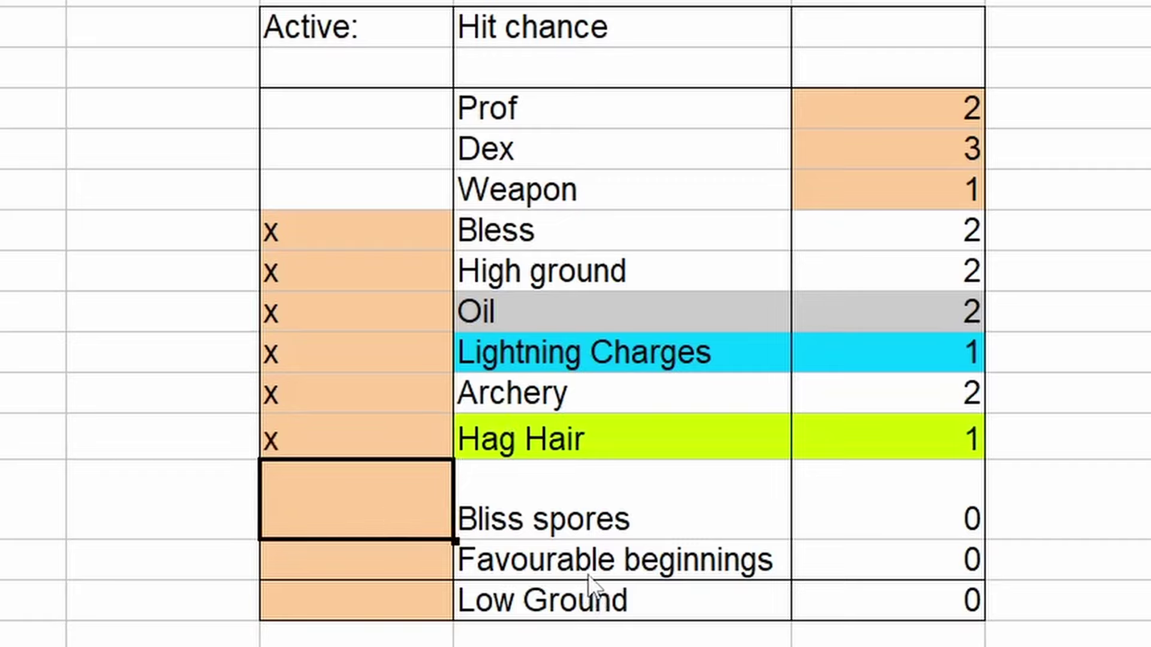
{"action": "type", "text": "x"}
{"action": "key", "text": "Return"}
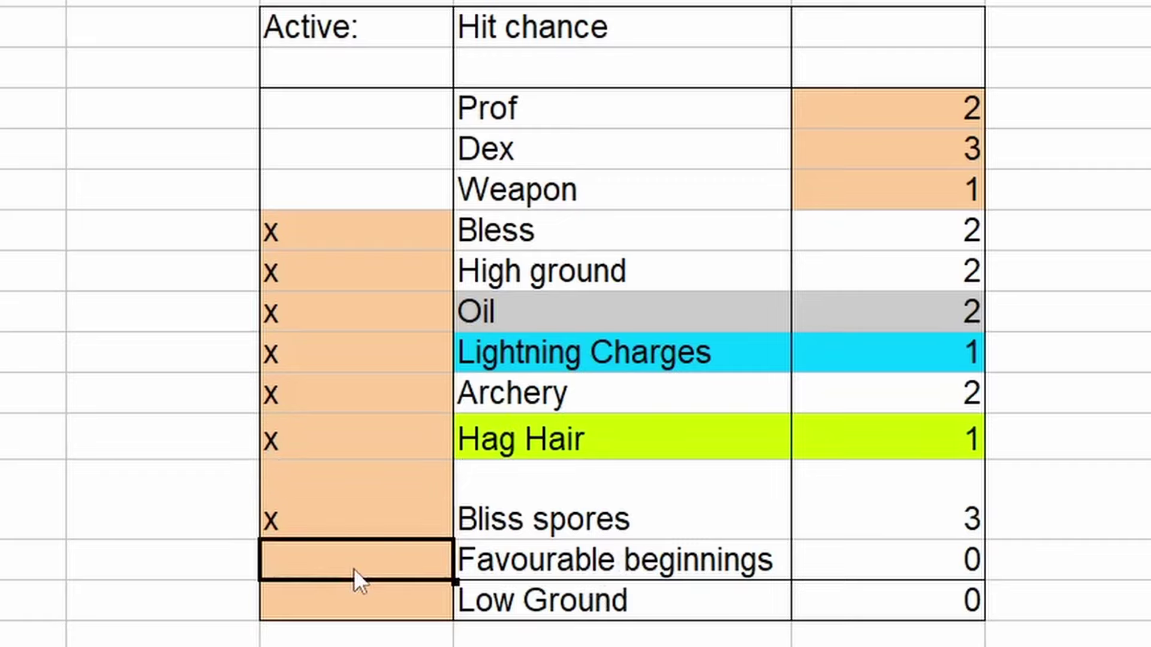
{"action": "type", "text": "x"}
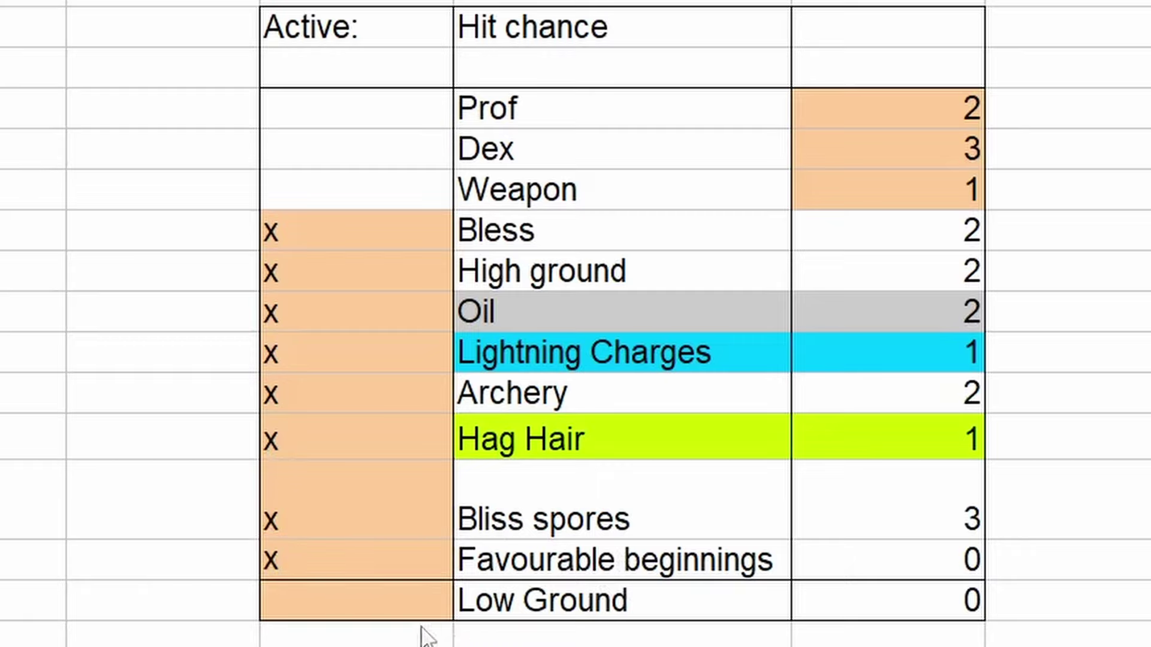
{"action": "key", "text": "Return"}
{"action": "type", "text": "x"}
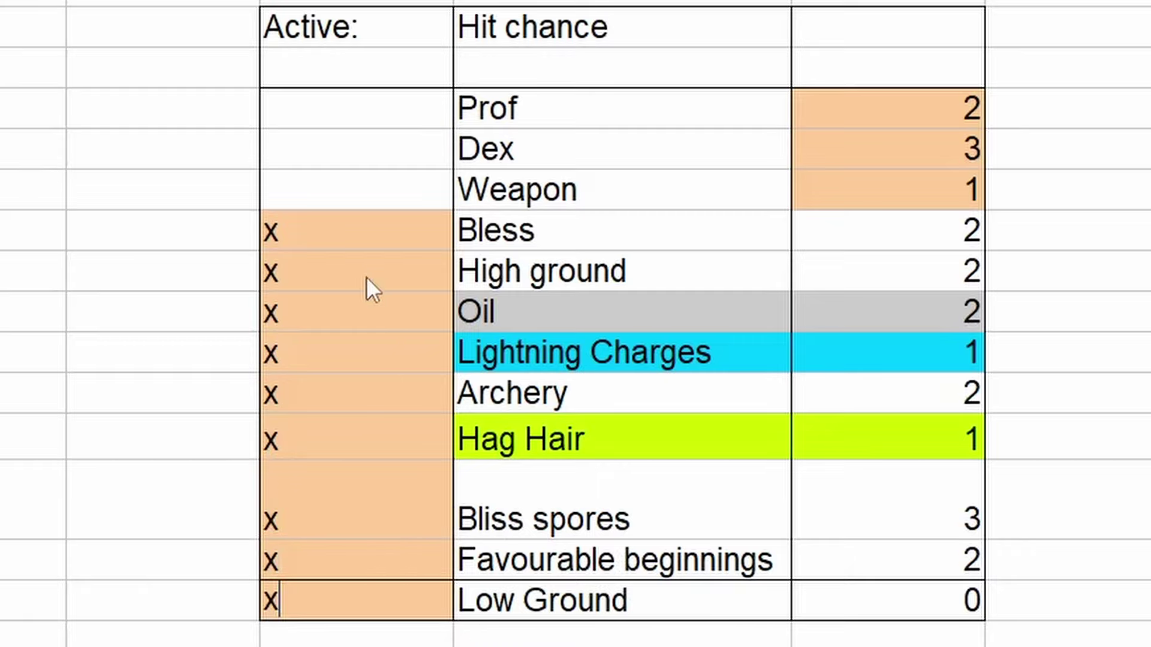
{"action": "left_click", "coordinate": [366, 276]}
{"action": "key", "text": "Delete"}
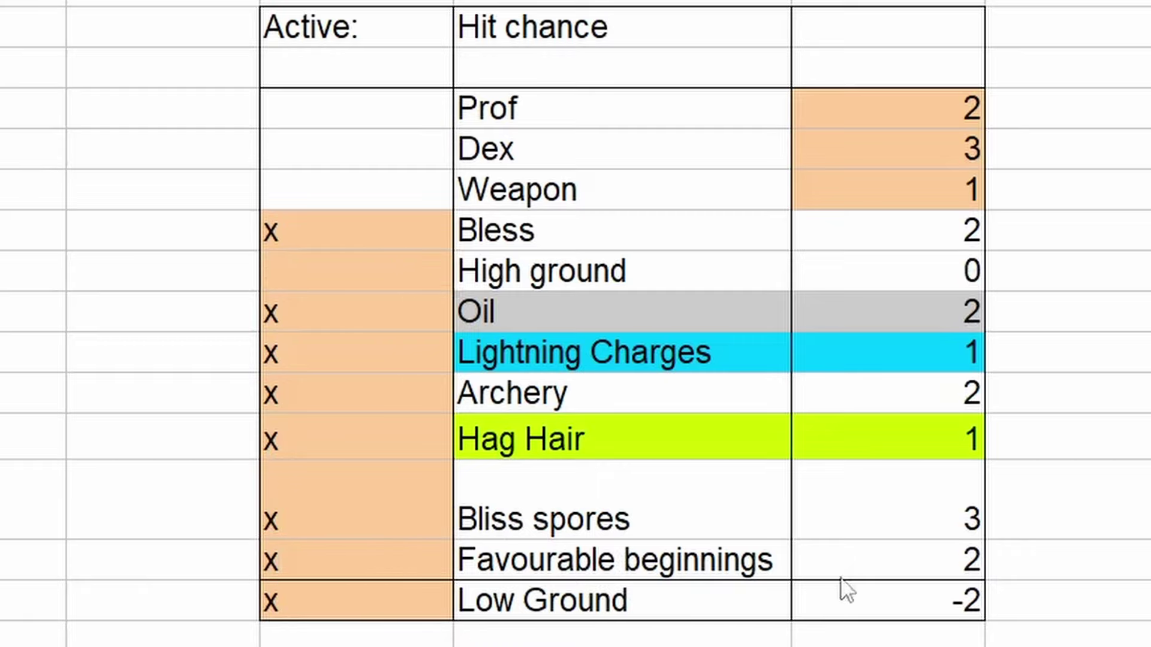
- Clear all the active marks in the hit chance table
{"action": "left_click", "coordinate": [347, 608]}
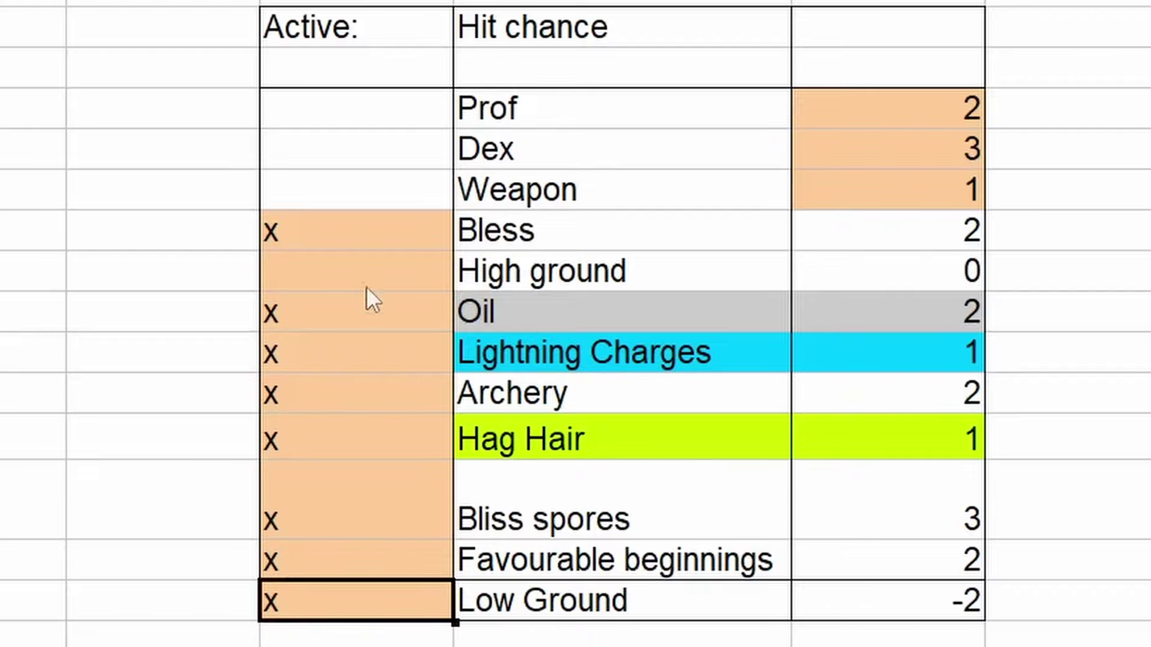
{"action": "left_click_drag", "start_coordinate": [353, 237], "coordinate": [371, 587]}
{"action": "key", "text": "Delete"}
- Review the Weapon Base, Dex and Weapon Bonus values in the damage table
{"action": "left_click", "coordinate": [314, 214]}
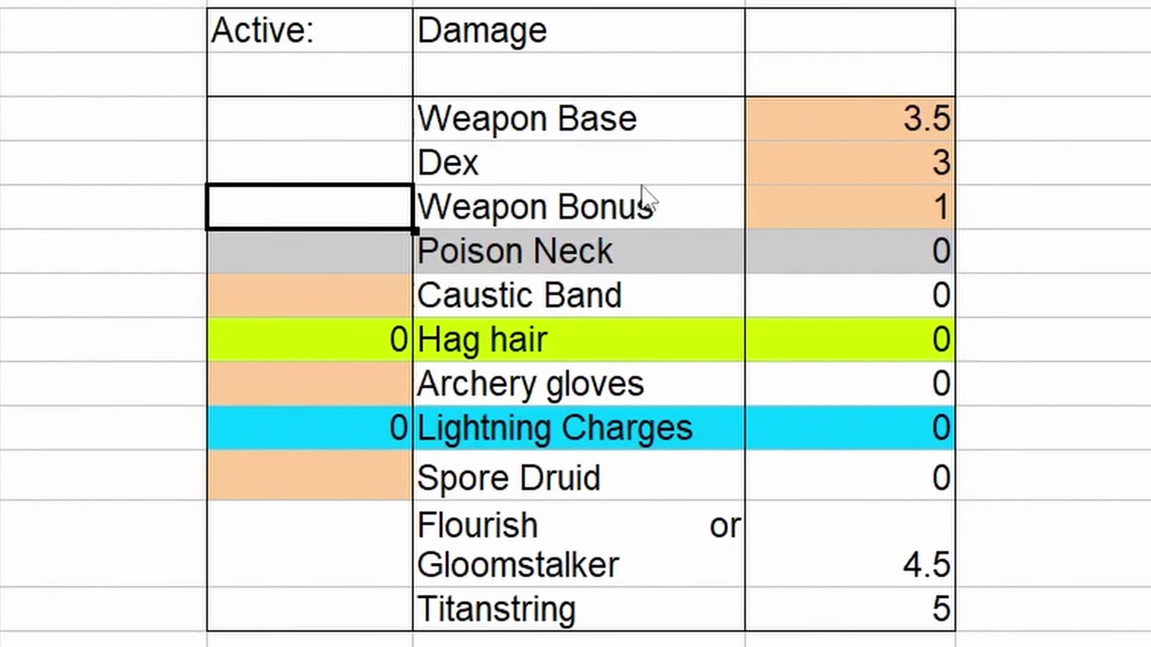
{"action": "left_click", "coordinate": [904, 129]}
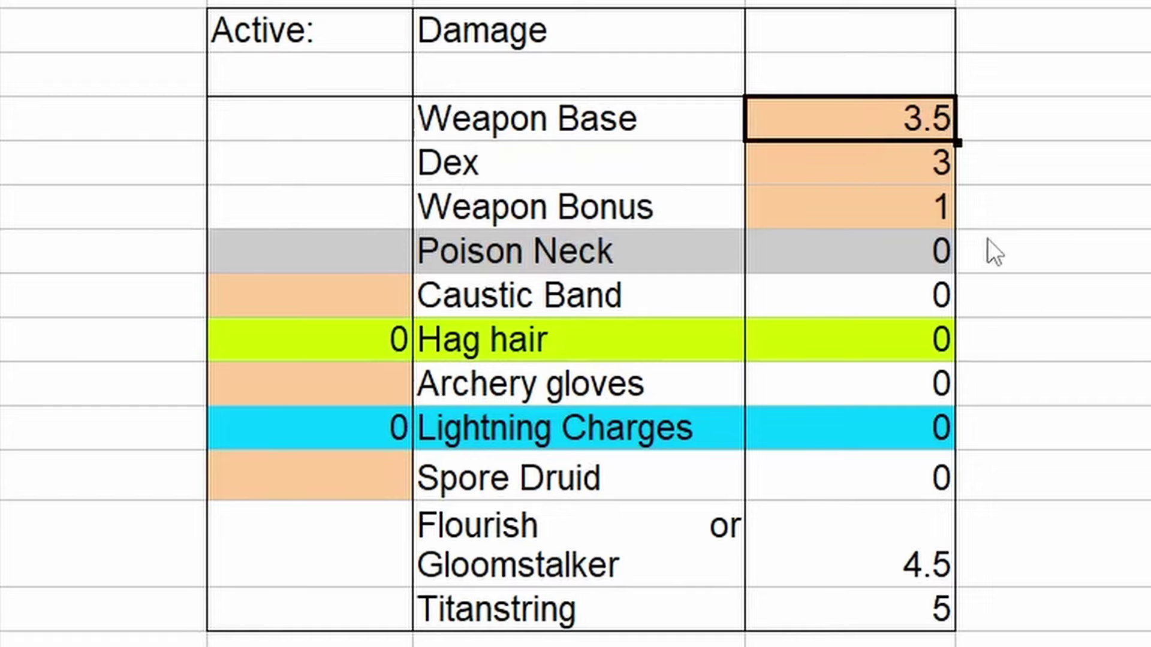
{"action": "left_click", "coordinate": [919, 172]}
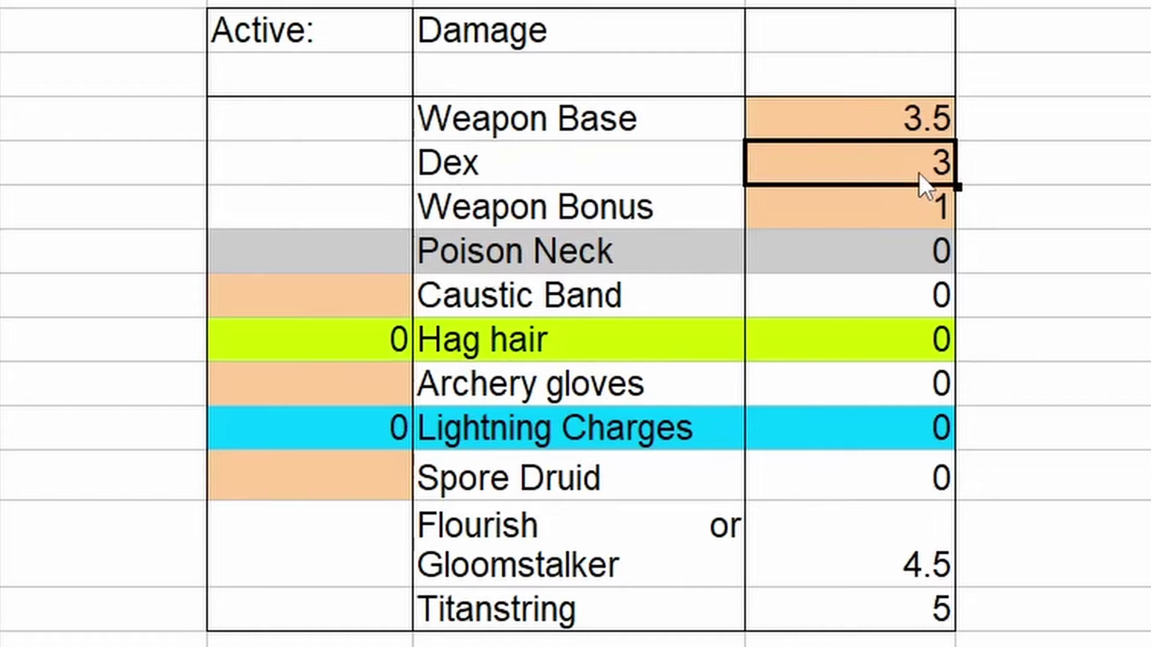
{"action": "left_click", "coordinate": [932, 221]}
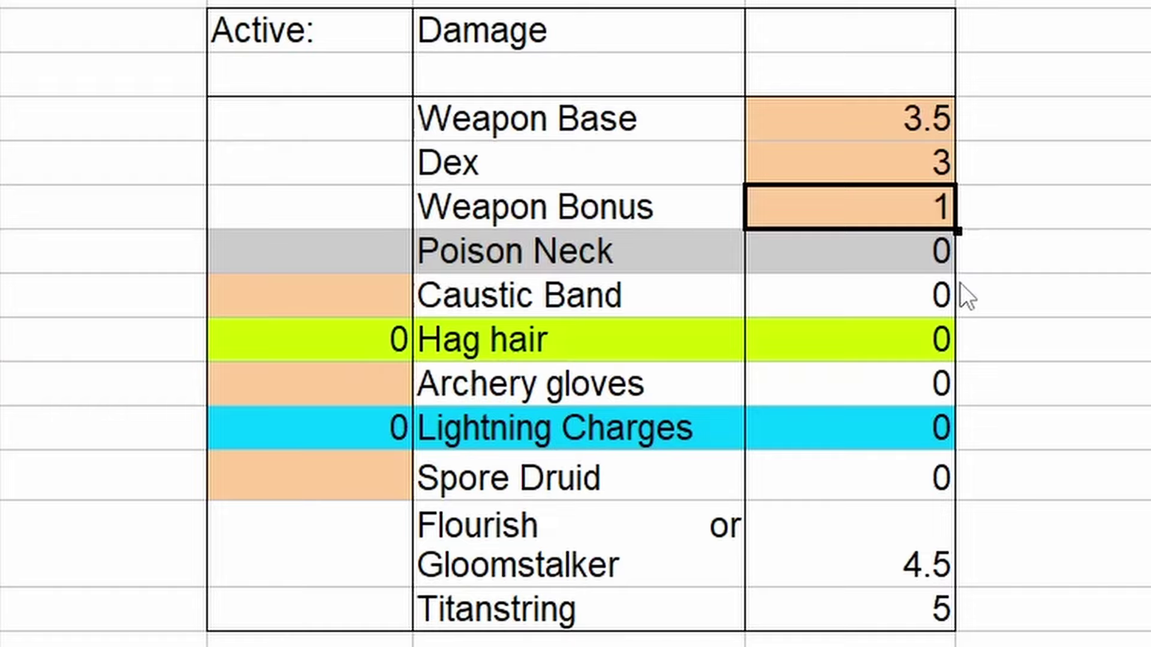
- Mark Poison Neck as active with x in the damage table and clear the Archery gloves mark
{"action": "left_click", "coordinate": [925, 261]}
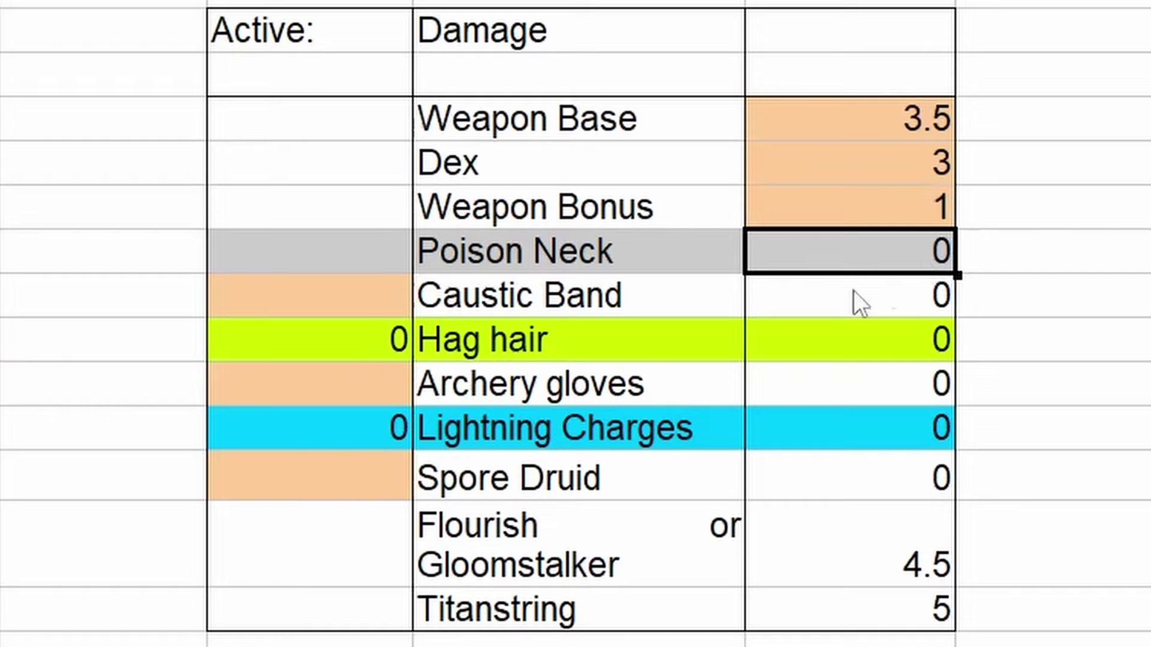
{"action": "left_click", "coordinate": [309, 252]}
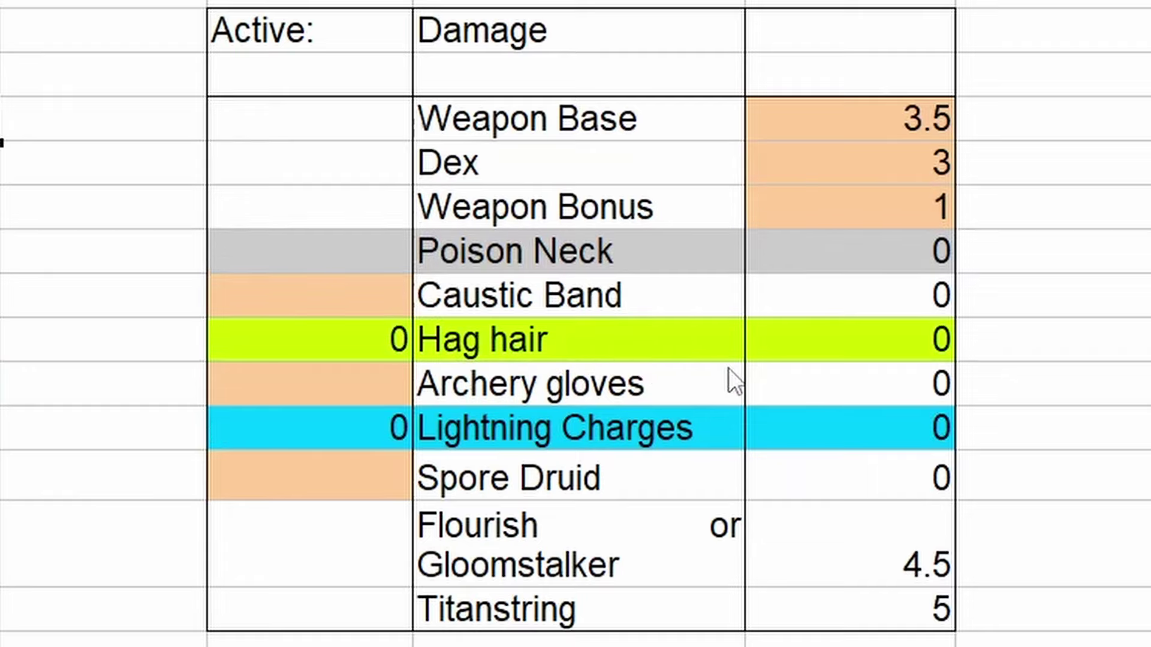
{"action": "left_click", "coordinate": [394, 403]}
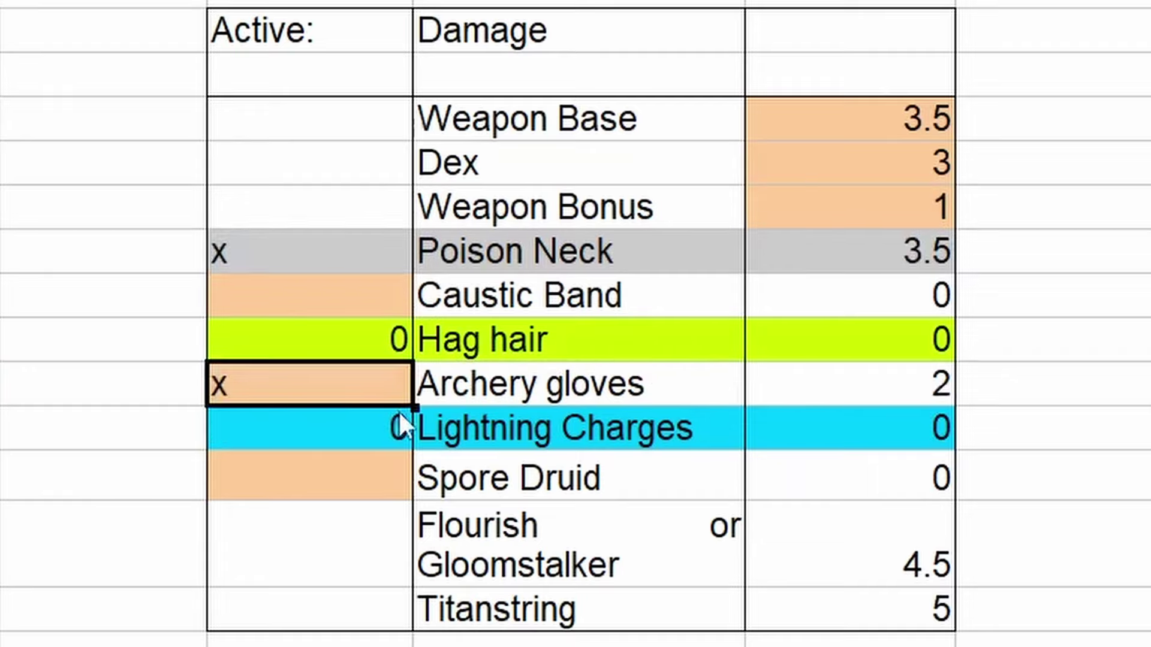
{"action": "key", "text": "Delete"}
{"action": "left_click", "coordinate": [1044, 349]}
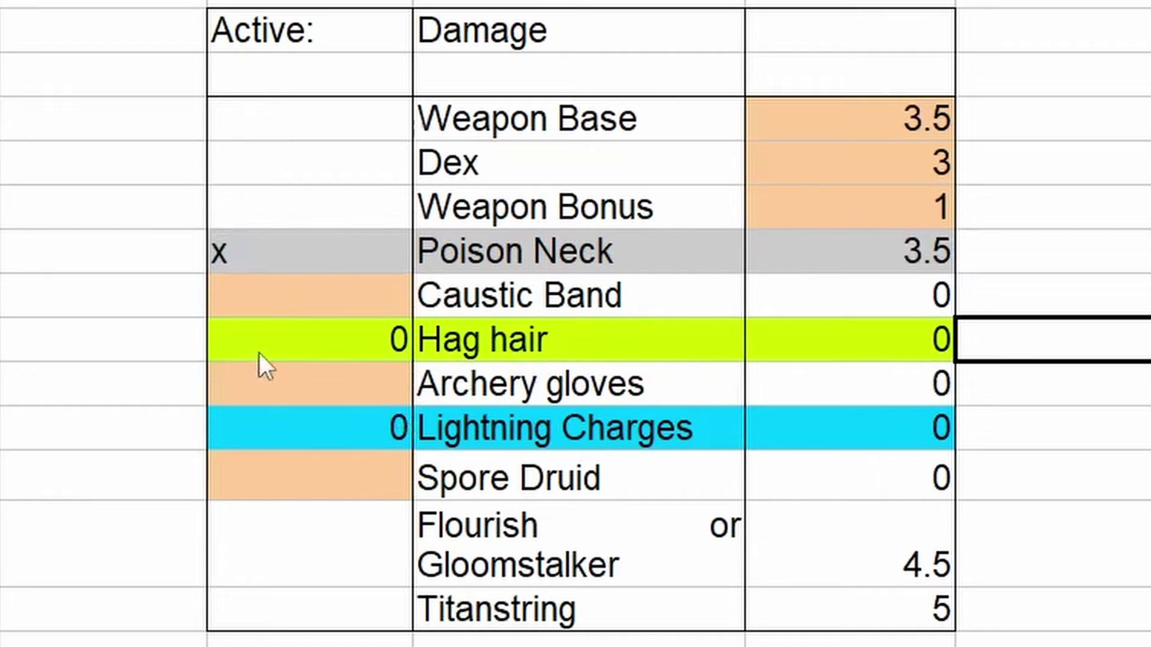
- Mark Caustic Band, Archery gloves and Spore Druid as active with x in the damage table
{"action": "left_click", "coordinate": [350, 293]}
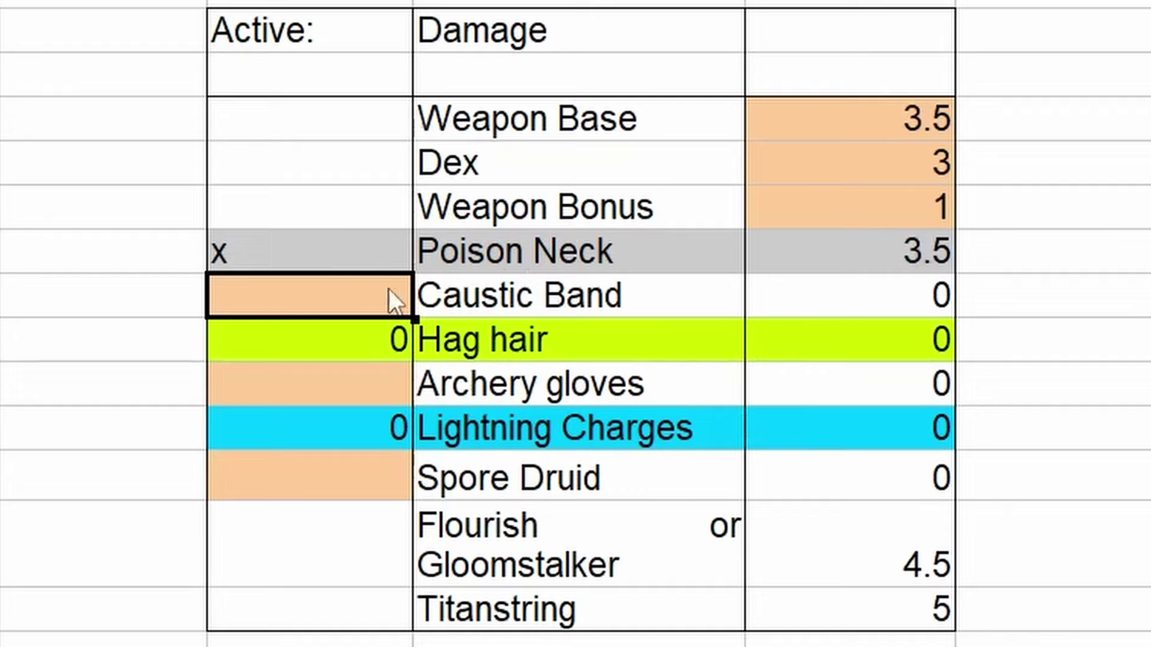
{"action": "type", "text": "x"}
{"action": "left_click", "coordinate": [329, 368]}
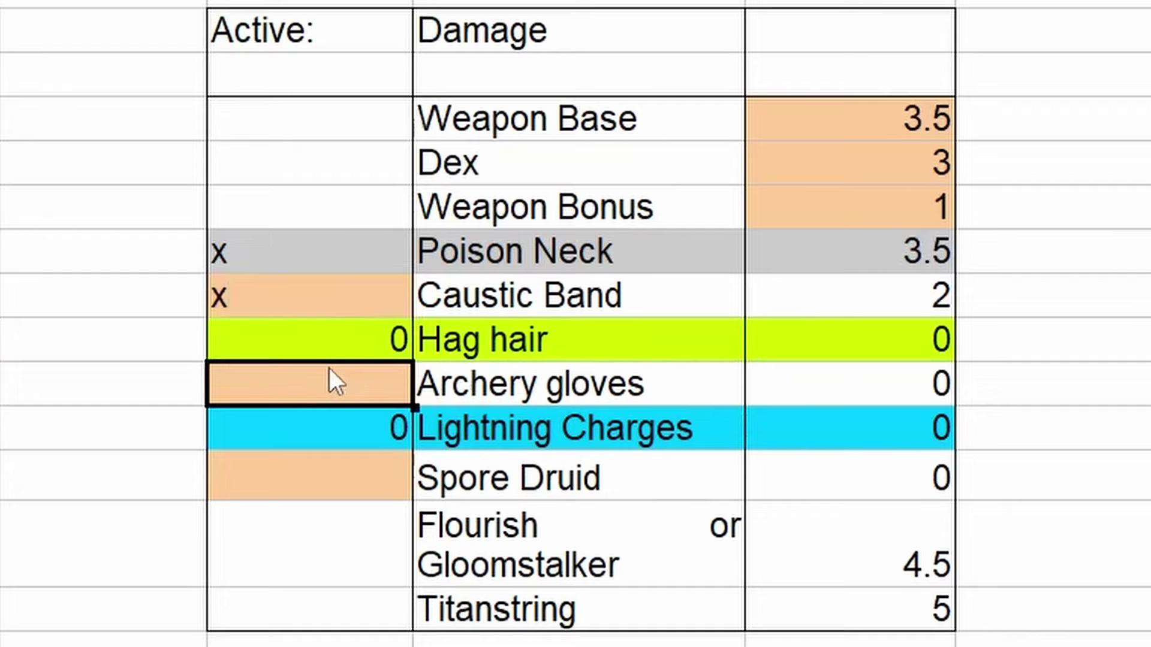
{"action": "left_click", "coordinate": [375, 354]}
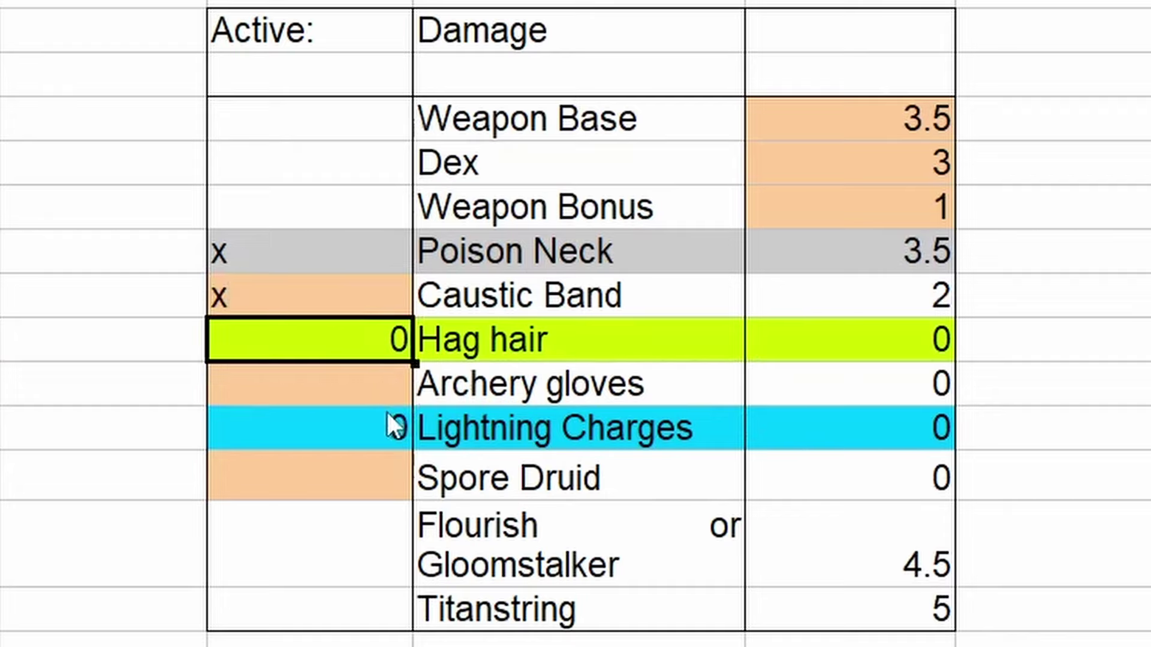
{"action": "left_click", "coordinate": [353, 394]}
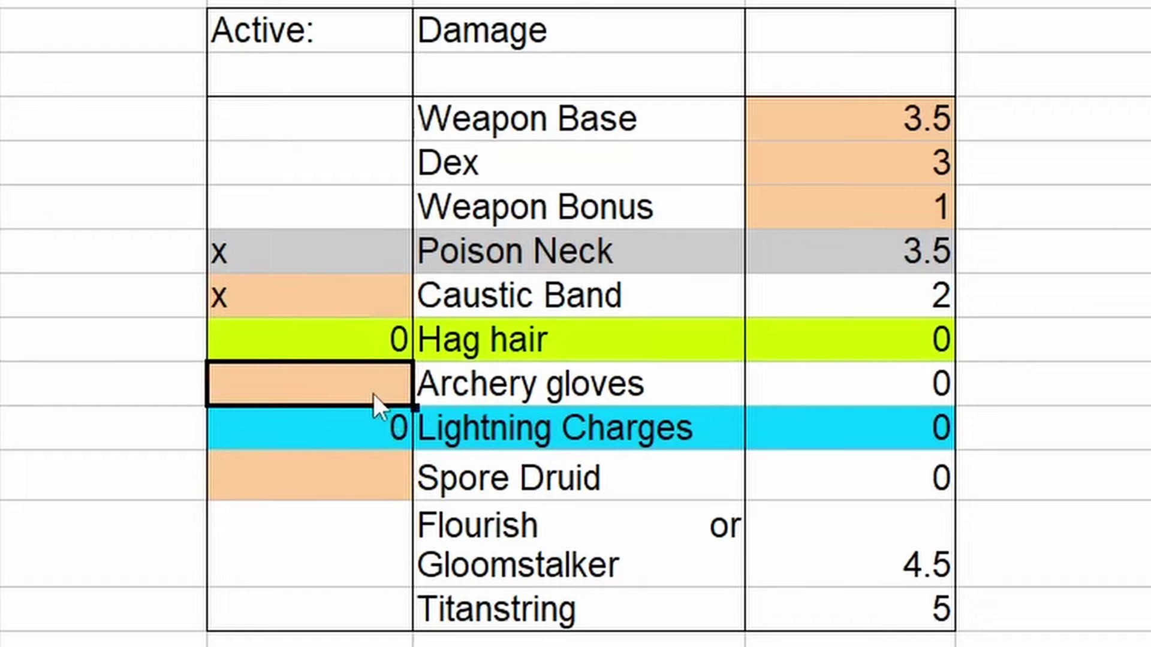
{"action": "type", "text": "x"}
{"action": "left_click", "coordinate": [298, 545]}
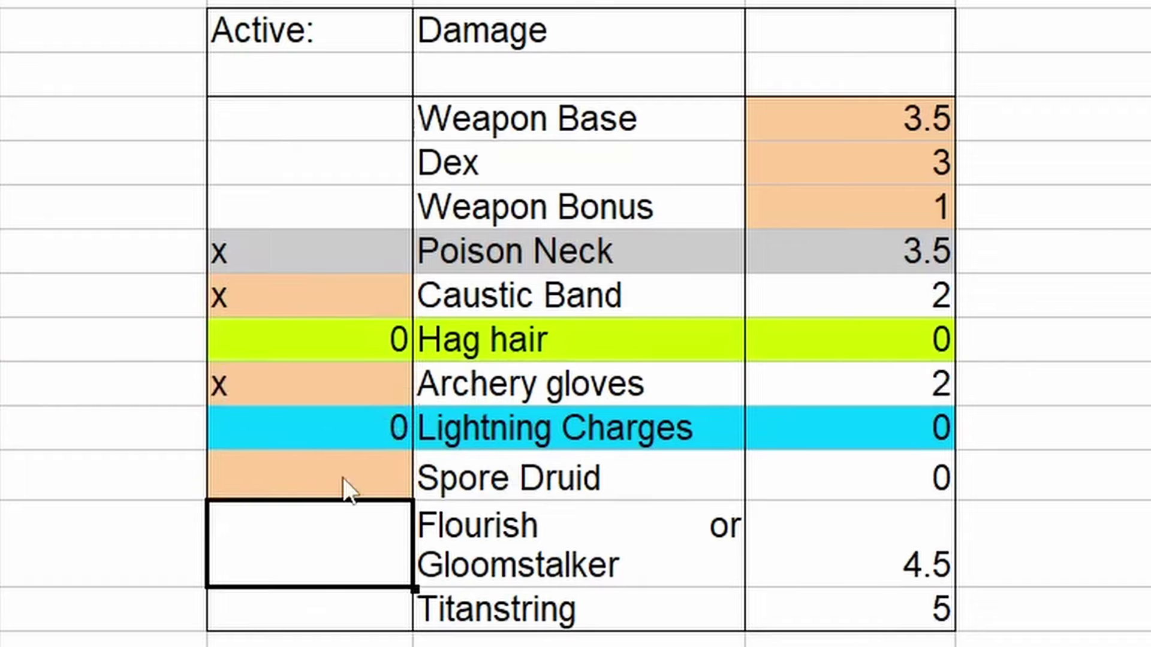
{"action": "left_click", "coordinate": [358, 487]}
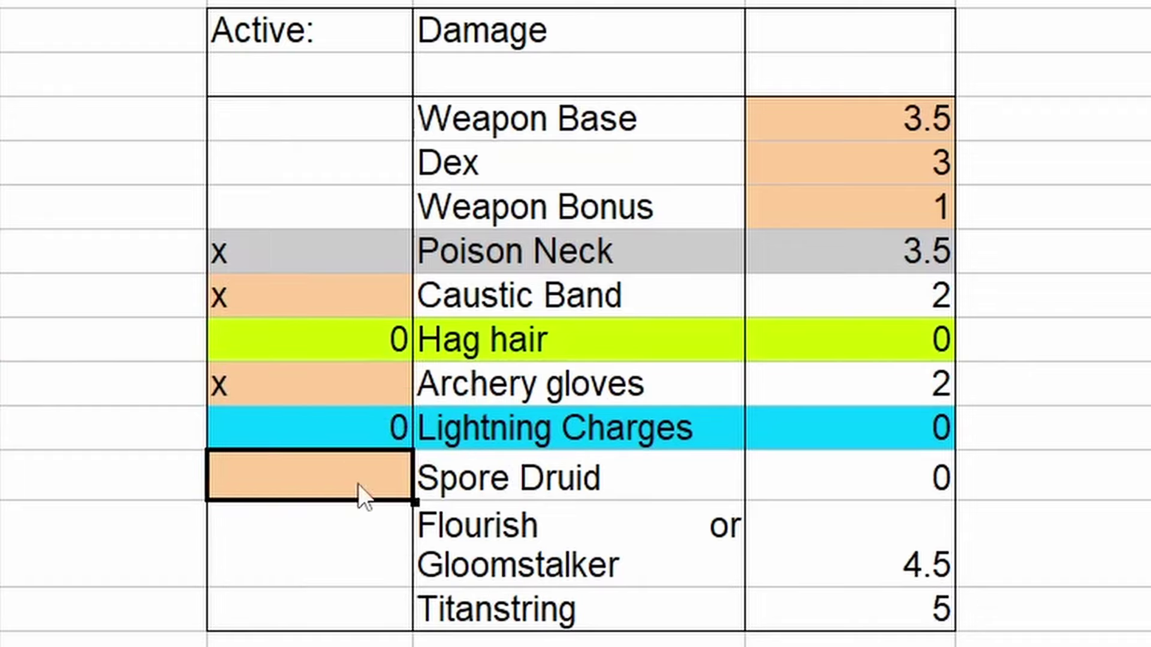
{"action": "type", "text": "x"}
{"action": "left_click", "coordinate": [362, 615]}
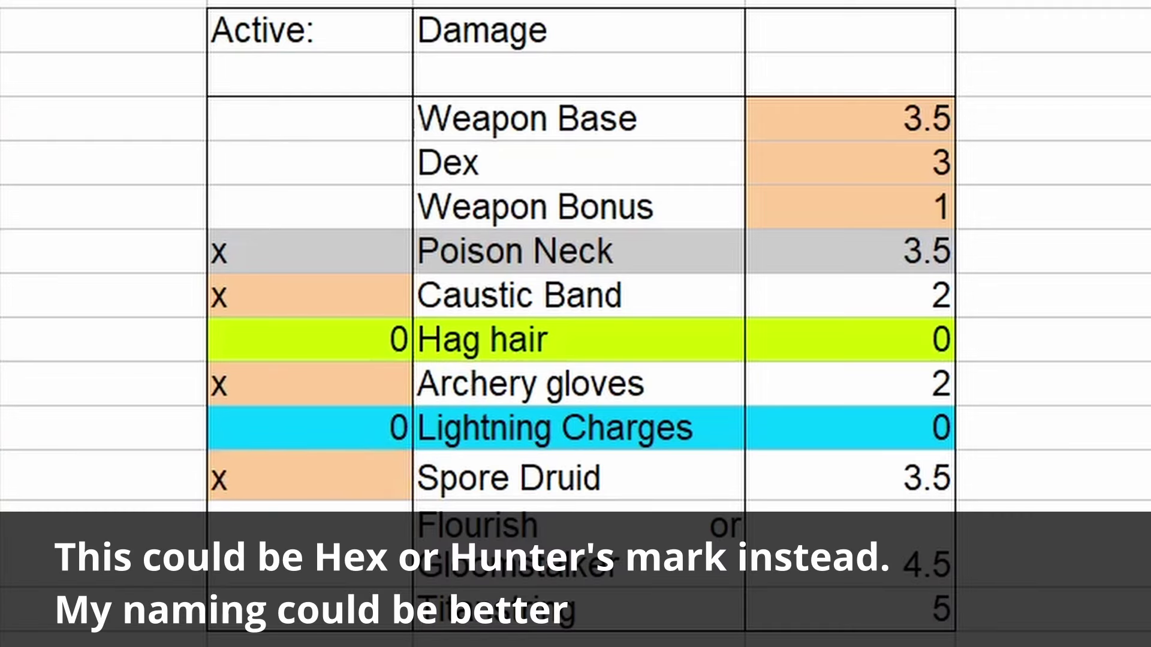
- Activate Hag hair and Lightning Charges with x so both count in the damage table
{"action": "type", "text": "x"}
{"action": "key", "text": "Return"}
{"action": "type", "text": "x"}
{"action": "key", "text": "Return"}
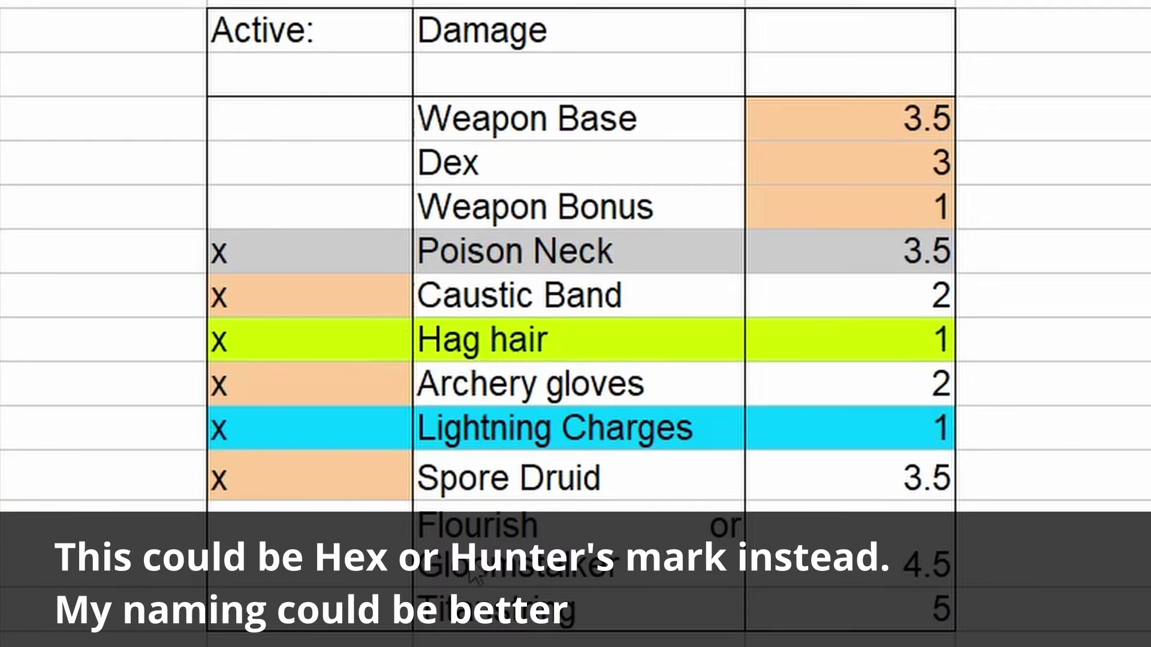
- Review the Spore Druid, Flourish or Gloomstalker and Titanstring values in the damage table
{"action": "left_click", "coordinate": [904, 474]}
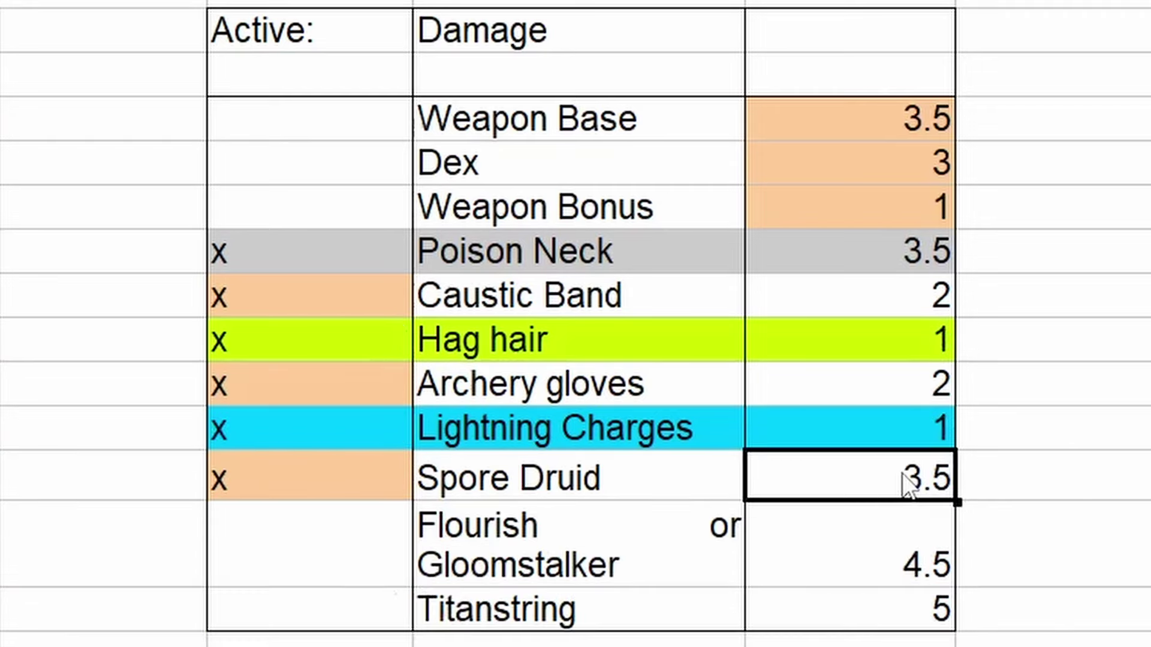
{"action": "left_click", "coordinate": [878, 621]}
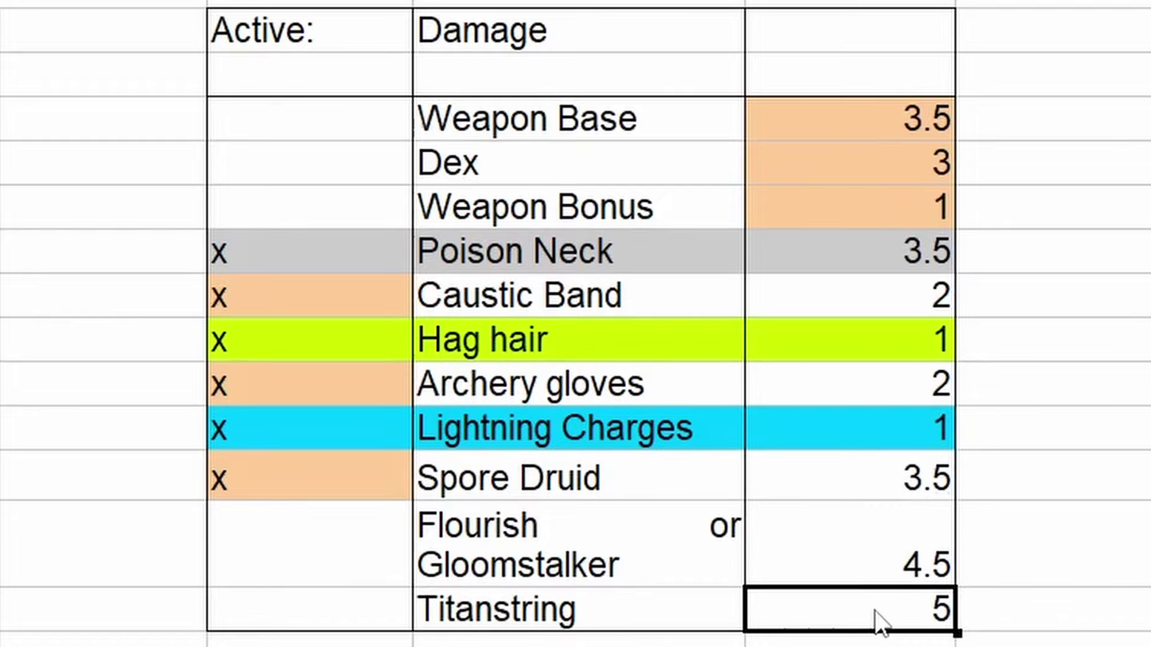
{"action": "left_click", "coordinate": [587, 580]}
{"action": "left_click", "coordinate": [610, 639]}
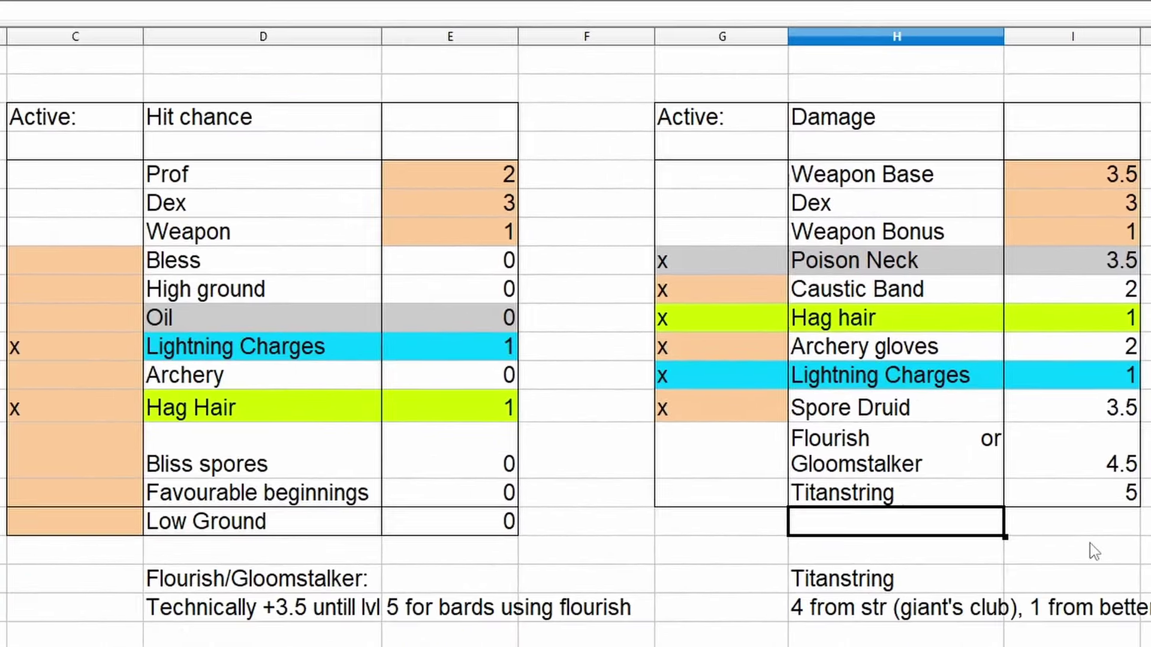
- Read the Flourish/Gloomstalker and Titanstring notes below the hit chance and damage tables
{"action": "scroll", "coordinate": [1089, 543], "scroll_direction": "down", "scroll_amount": 1}
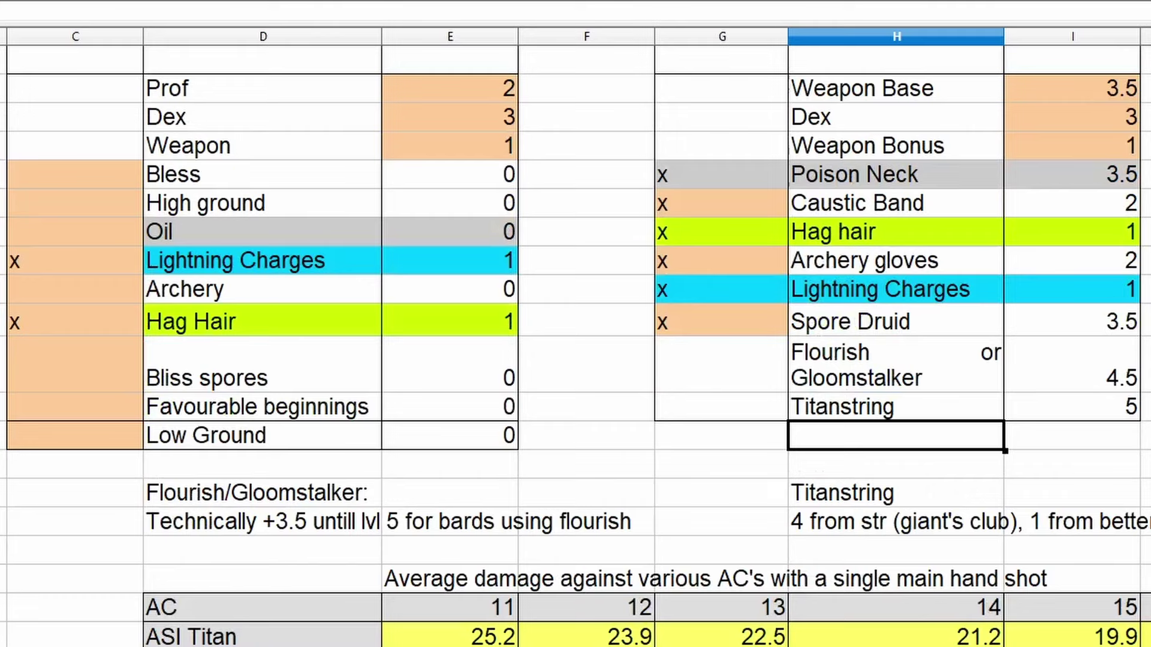
{"action": "scroll", "coordinate": [575, 293], "scroll_direction": "up", "scroll_amount": 1}
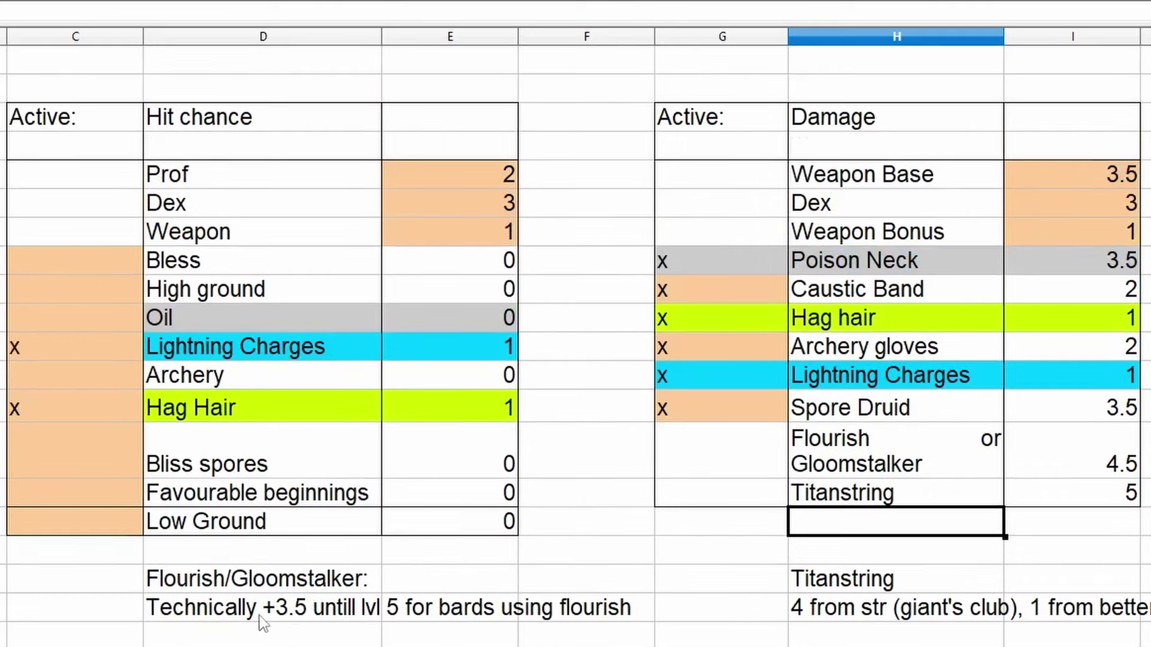
{"action": "left_click_drag", "start_coordinate": [174, 578], "coordinate": [619, 619]}
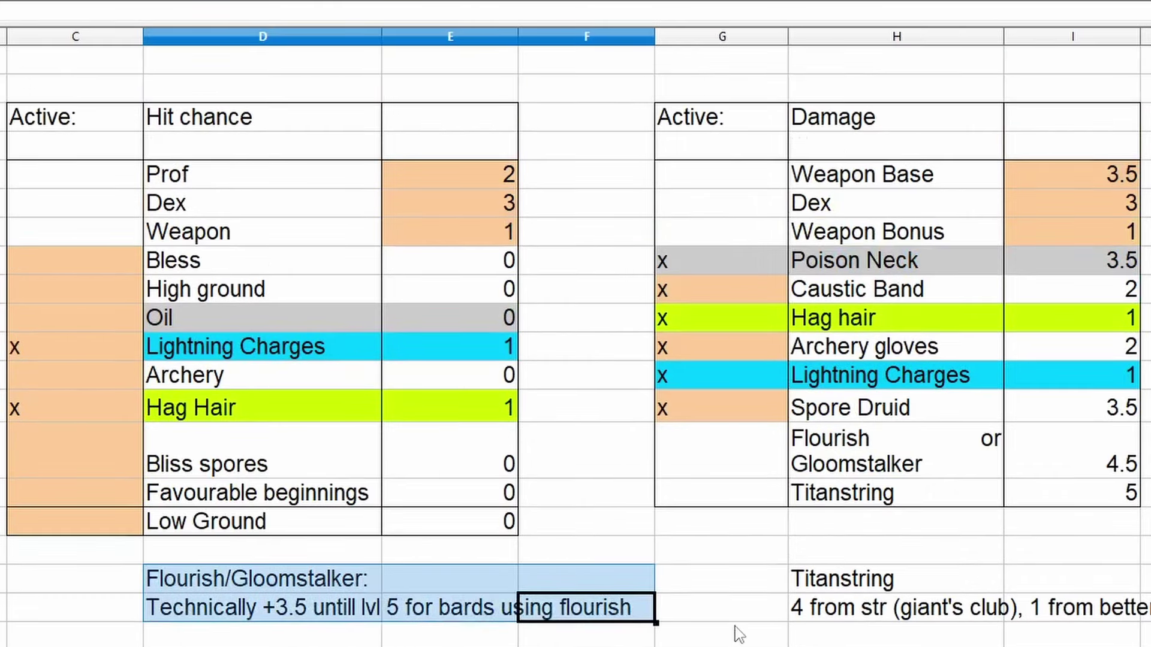
{"action": "left_click", "coordinate": [726, 590]}
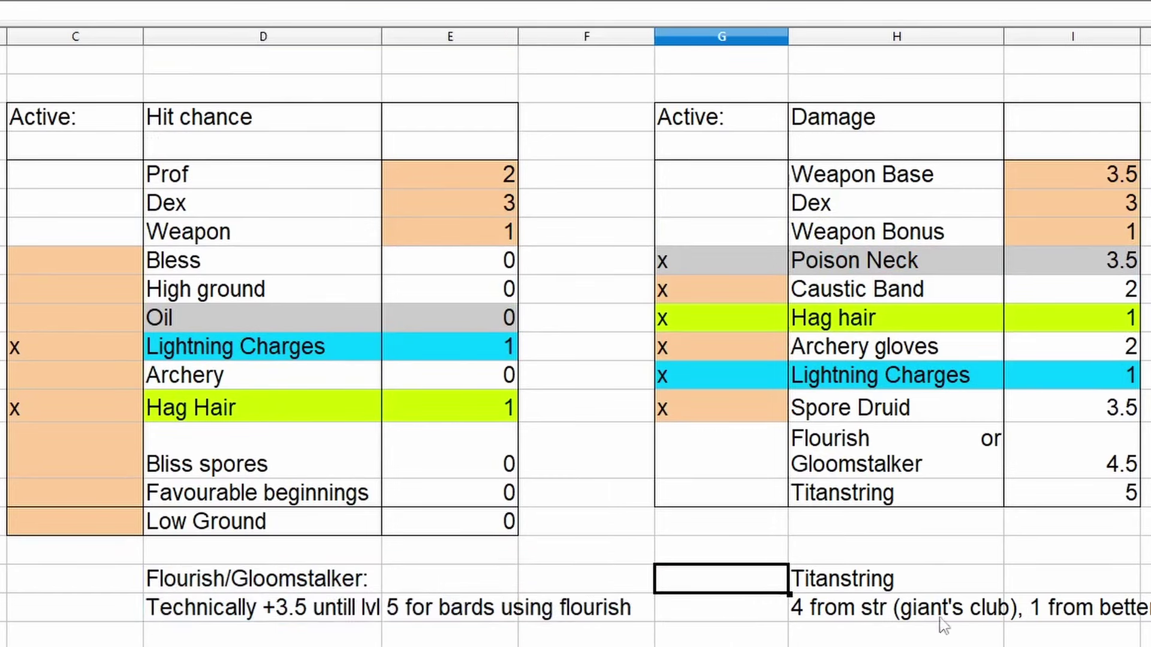
{"action": "left_click", "coordinate": [1124, 471]}
{"action": "left_click", "coordinate": [129, 36]}
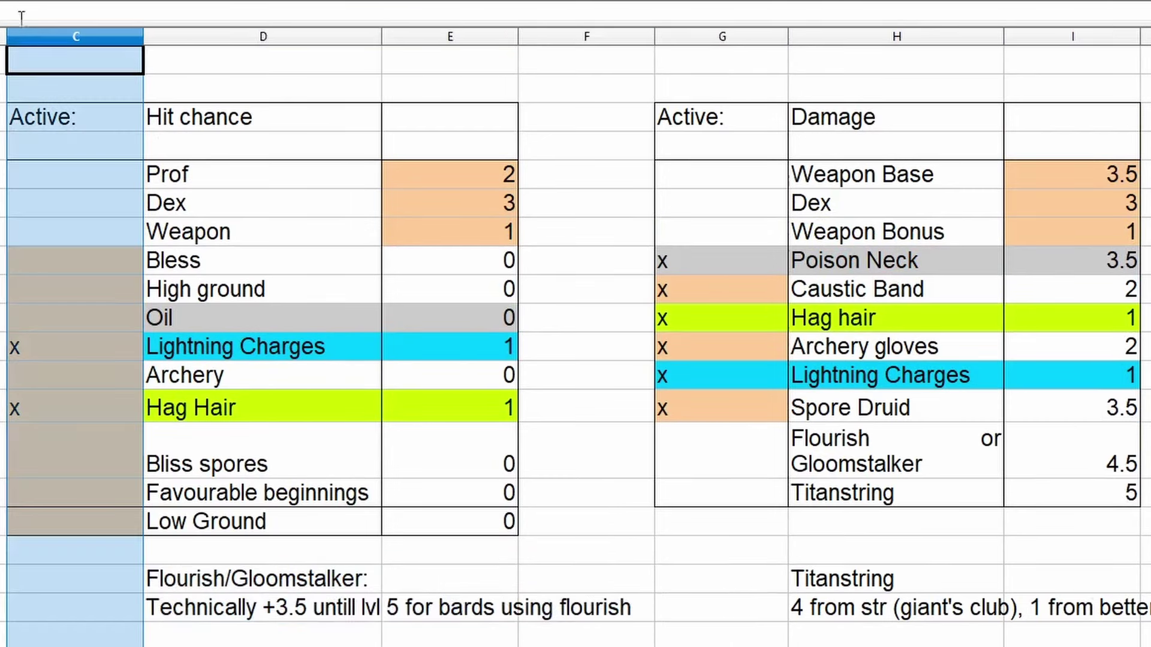
{"action": "left_click", "coordinate": [1028, 426]}
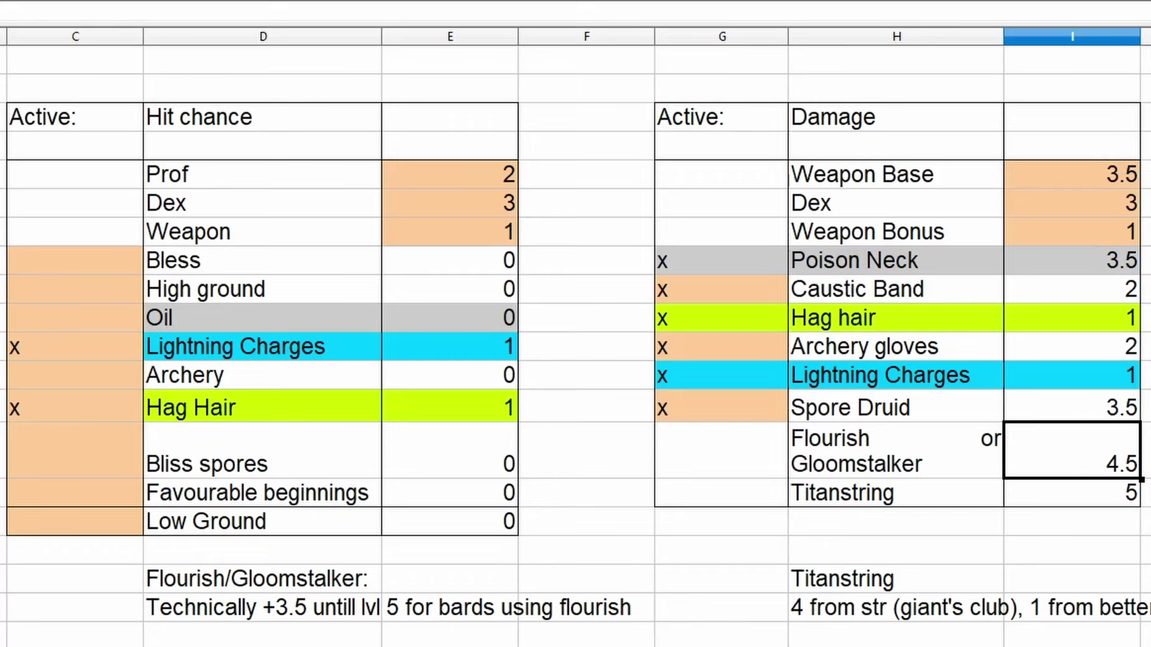
{"action": "key", "text": "Delete"}
{"action": "scroll", "coordinate": [576, 335], "scroll_direction": "right", "scroll_amount": 3}
{"action": "key", "text": "ctrl+z"}
- Review the Titanstring entry and the SS and ASI modifiers for hit chance and damage
{"action": "left_click", "coordinate": [906, 499]}
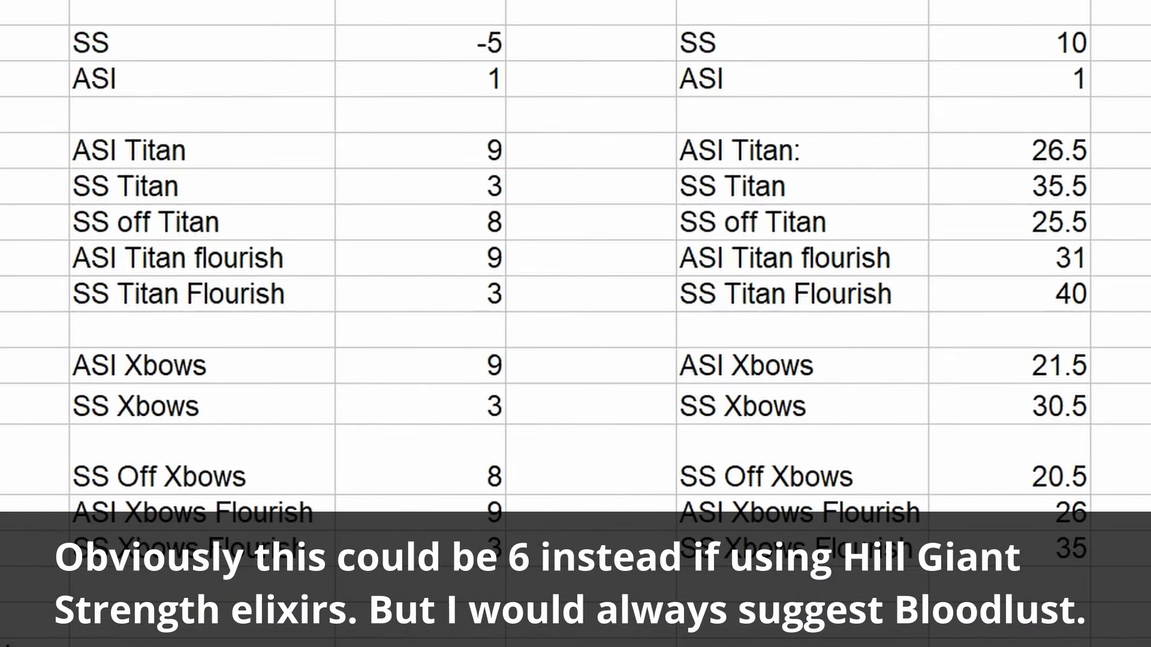
{"action": "left_click_drag", "start_coordinate": [213, 52], "coordinate": [1018, 80]}
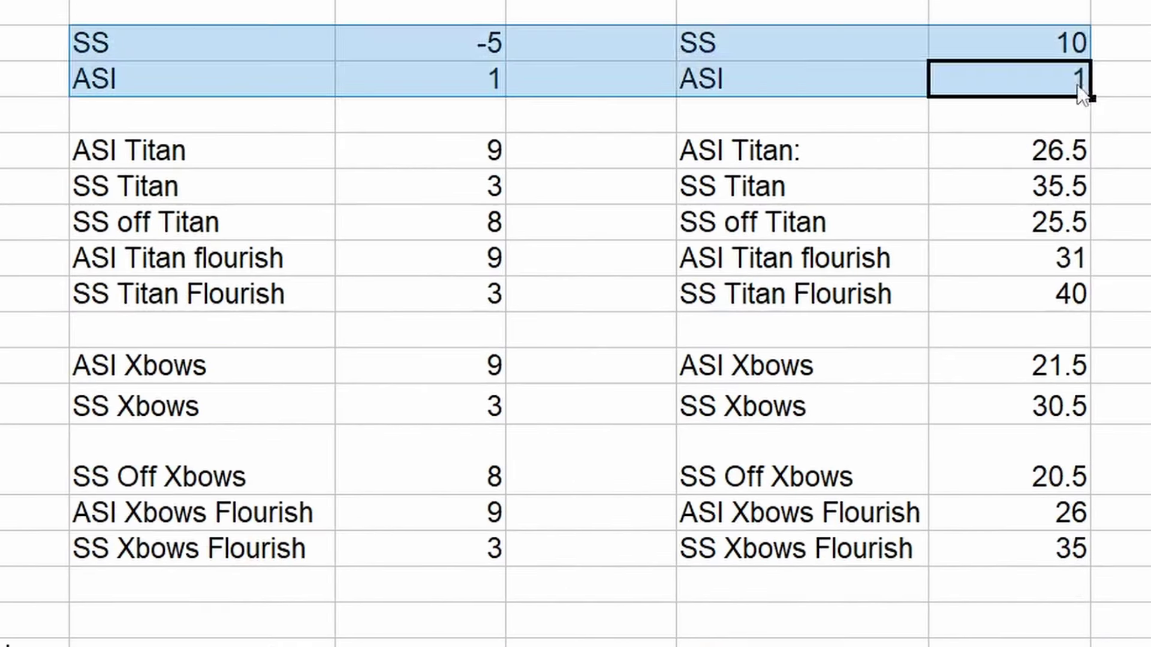
{"action": "left_click", "coordinate": [1119, 113]}
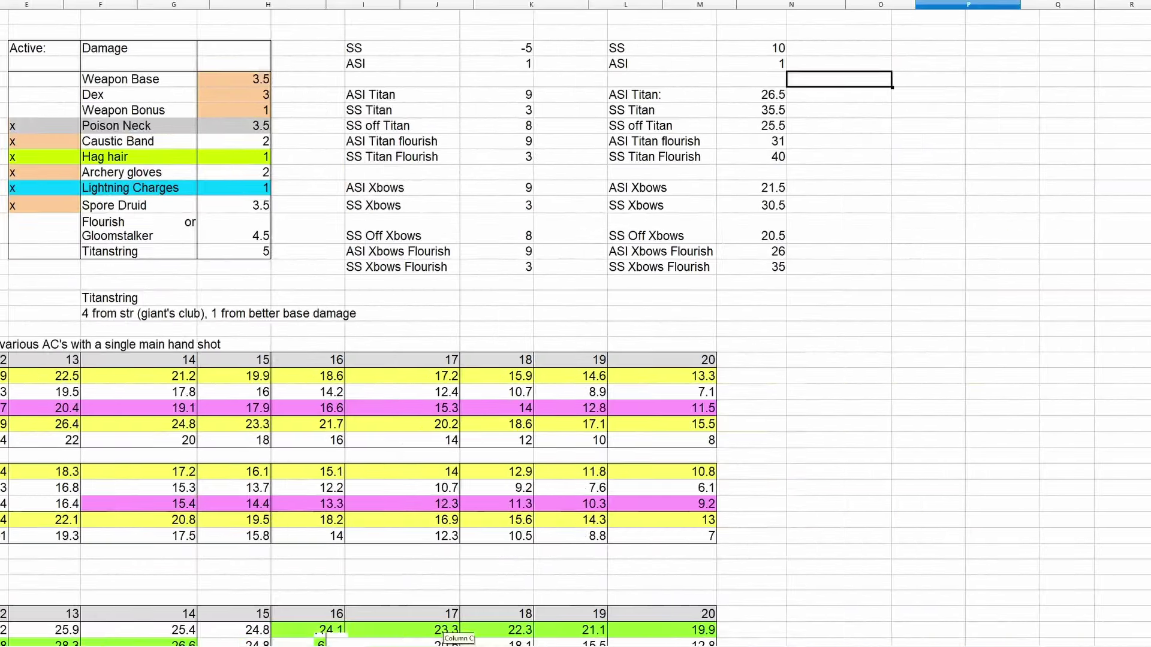
- Look over the unrounded damage tables, the hit chance tables by AC and the average damage tables with and without advantage
{"action": "scroll", "coordinate": [662, 557], "scroll_direction": "right", "scroll_amount": 5}
{"action": "scroll", "coordinate": [663, 558], "scroll_direction": "down", "scroll_amount": 12}
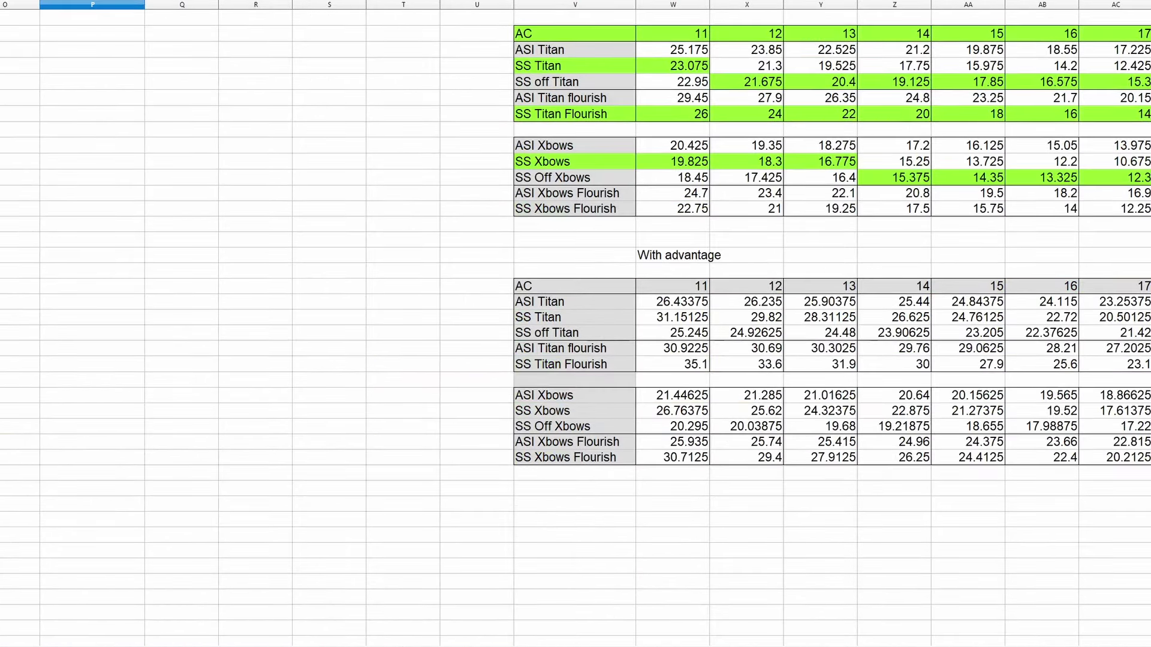
{"action": "scroll", "coordinate": [539, 564], "scroll_direction": "right", "scroll_amount": 2}
{"action": "scroll", "coordinate": [461, 629], "scroll_direction": "left", "scroll_amount": 10}
{"action": "scroll", "coordinate": [373, 530], "scroll_direction": "down", "scroll_amount": 11}
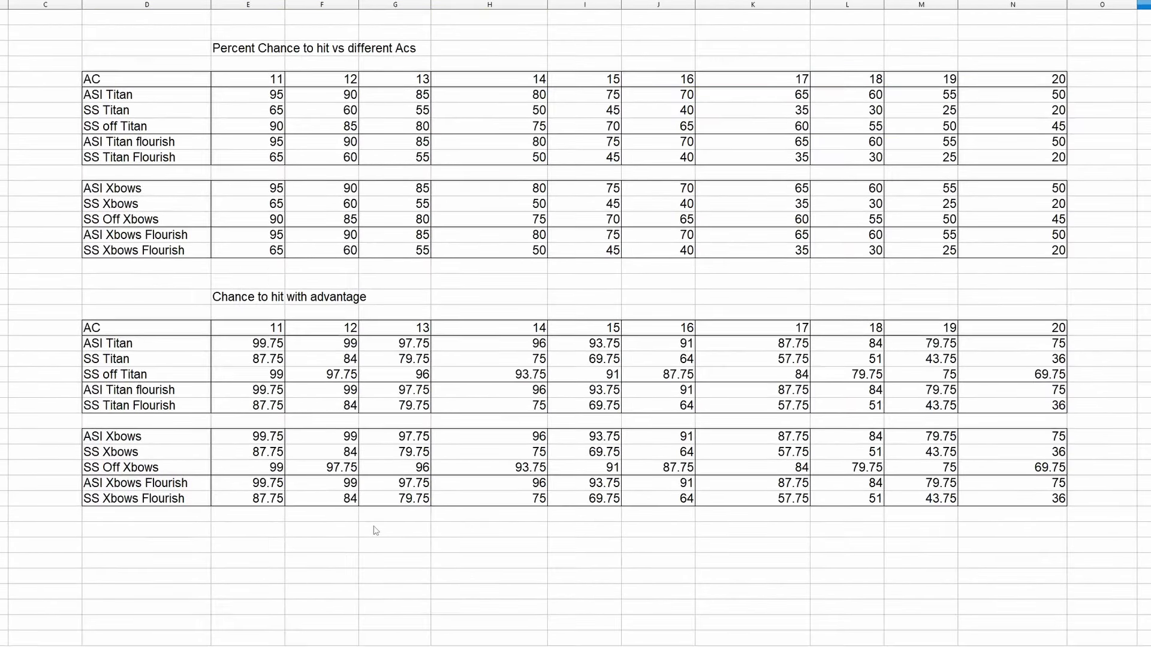
{"action": "scroll", "coordinate": [374, 530], "scroll_direction": "up", "scroll_amount": 20}
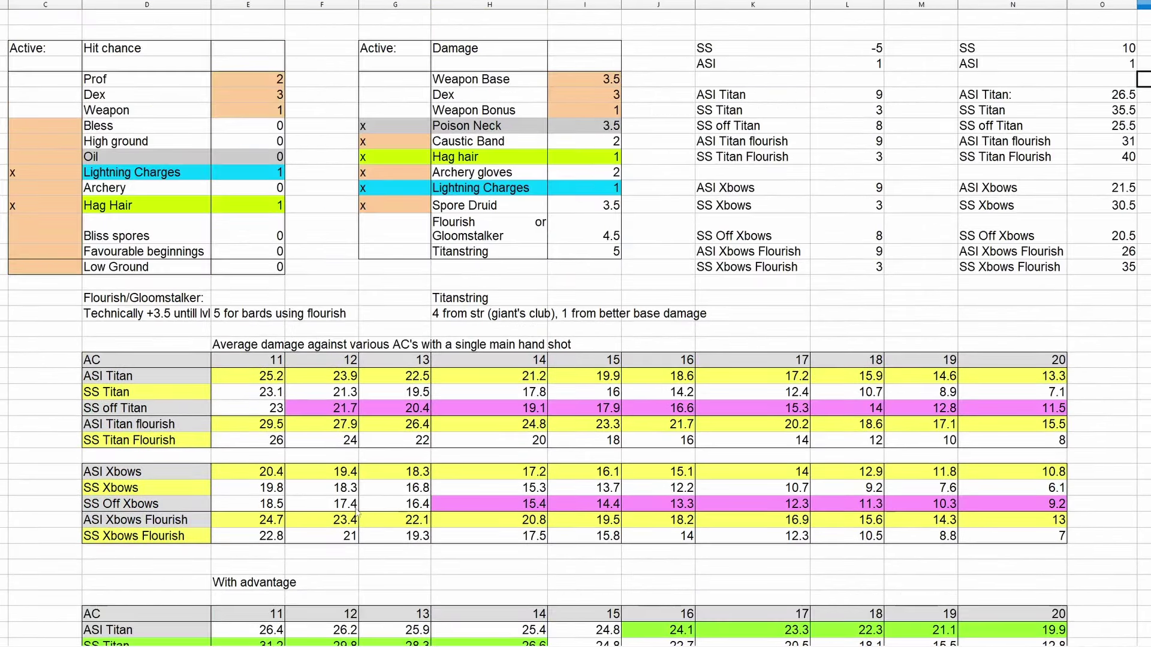
{"action": "scroll", "coordinate": [628, 408], "scroll_direction": "down", "scroll_amount": 4}
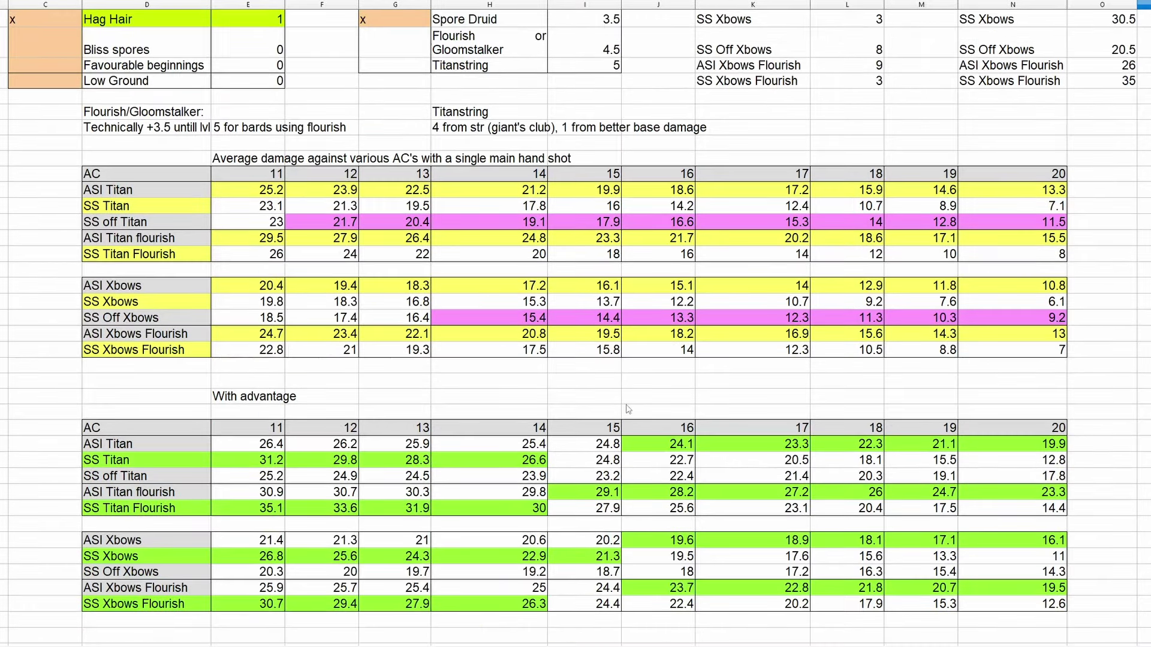
{"action": "scroll", "coordinate": [628, 409], "scroll_direction": "up", "scroll_amount": 3}
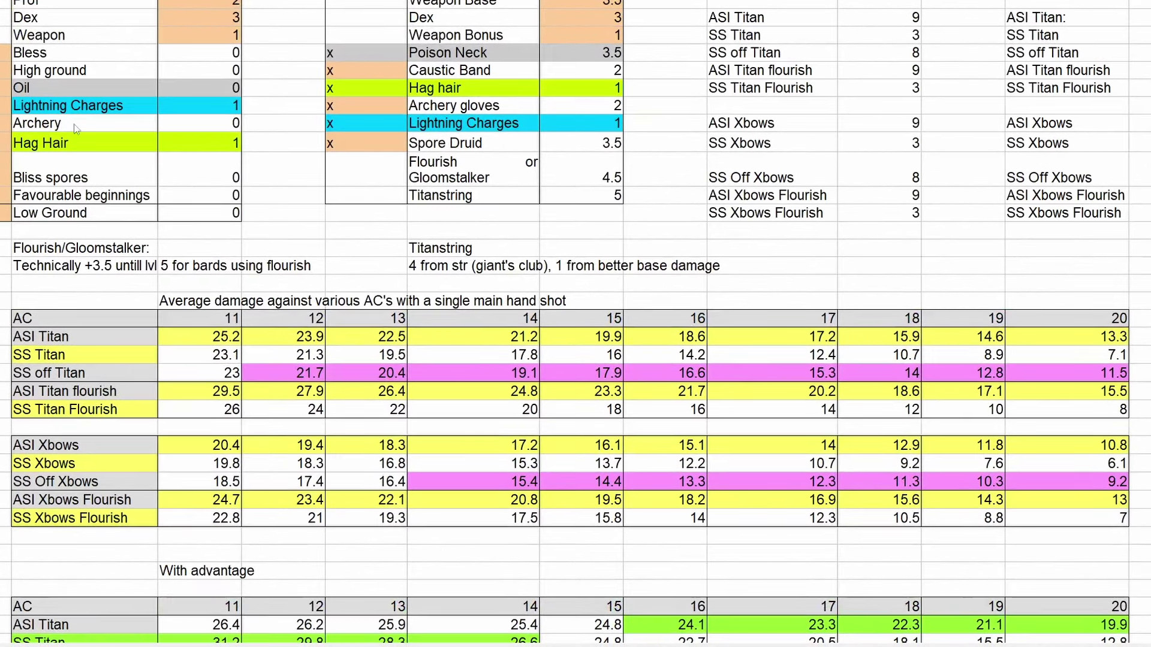
- Clear the active marks for Lightning Charges and Hag Hair in the hit chance table
{"action": "left_click", "coordinate": [6, 105]}
{"action": "key", "text": "Delete"}
{"action": "left_click", "coordinate": [6, 142]}
{"action": "key", "text": "Delete"}
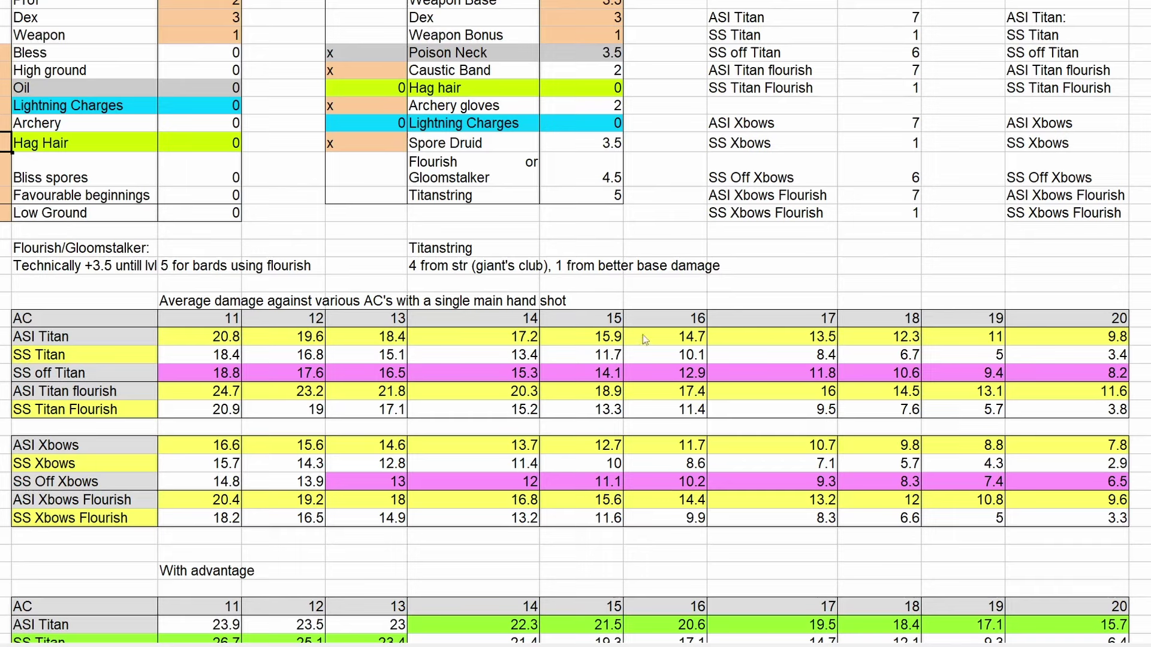
- Clear the active marks for Caustic Band, Archery gloves and Spore Druid in the damage table
{"action": "left_click", "coordinate": [381, 73]}
{"action": "key", "text": "Delete"}
{"action": "left_click", "coordinate": [361, 104]}
{"action": "key", "text": "Delete"}
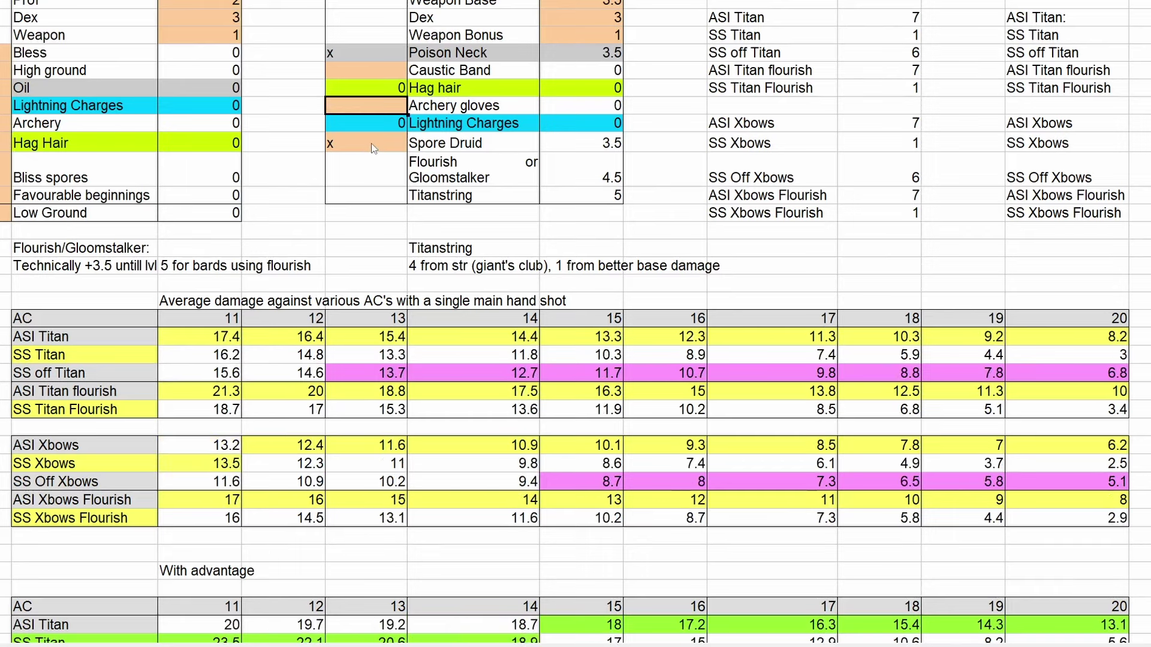
{"action": "left_click", "coordinate": [384, 144]}
{"action": "key", "text": "Delete"}
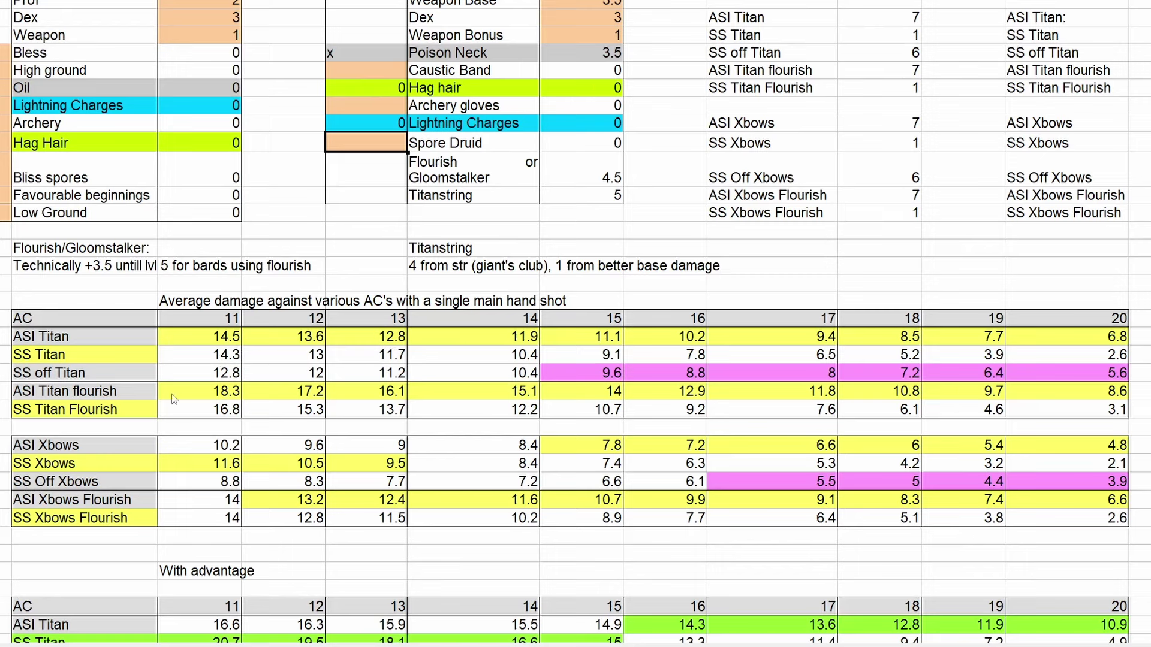
- Compare the ASI and SS rows for Titan flourish, Xbows and Xbows Flourish in the single main hand shot table
{"action": "left_click_drag", "start_coordinate": [169, 397], "coordinate": [1127, 409]}
{"action": "left_click", "coordinate": [1139, 391]}
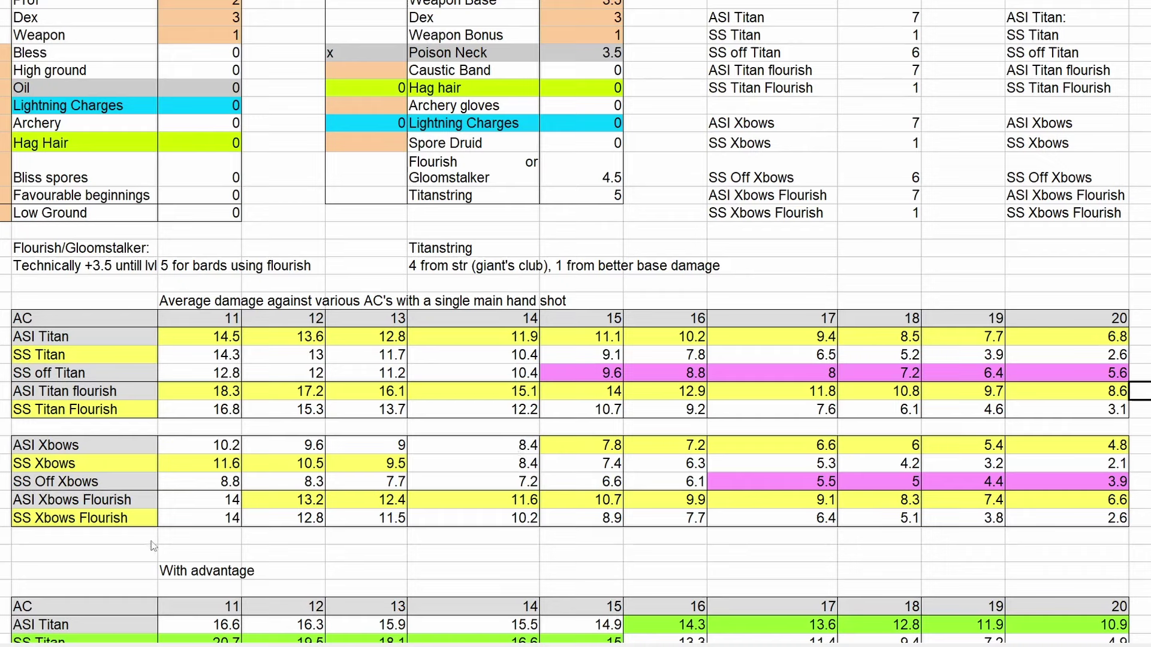
{"action": "left_click_drag", "start_coordinate": [171, 448], "coordinate": [1098, 481]}
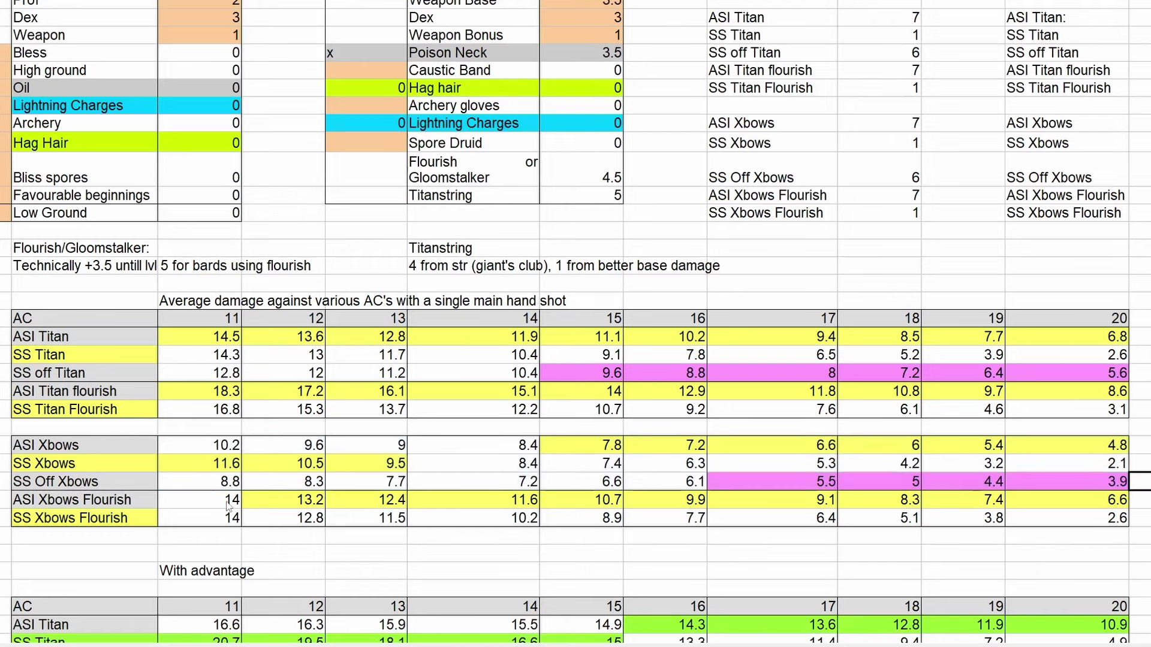
{"action": "left_click_drag", "start_coordinate": [206, 503], "coordinate": [1115, 519]}
{"action": "left_click", "coordinate": [1139, 499]}
- Clear the active mark for Poison Neck in the damage table
{"action": "left_click", "coordinate": [379, 59]}
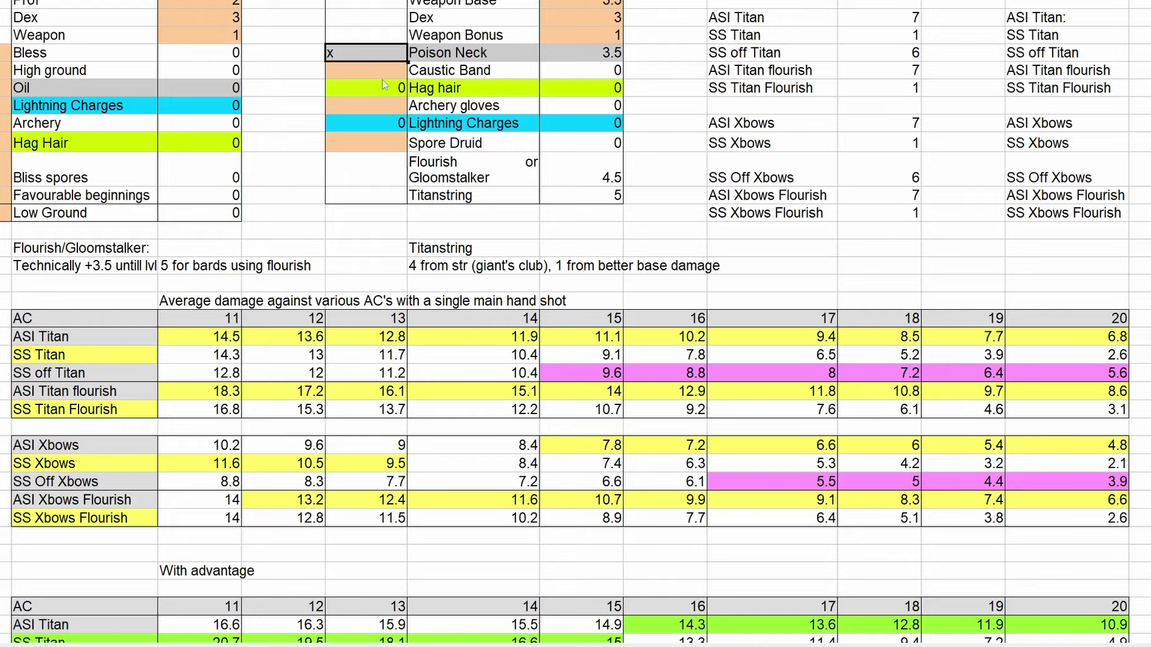
{"action": "key", "text": "Delete"}
{"action": "left_click", "coordinate": [668, 215]}
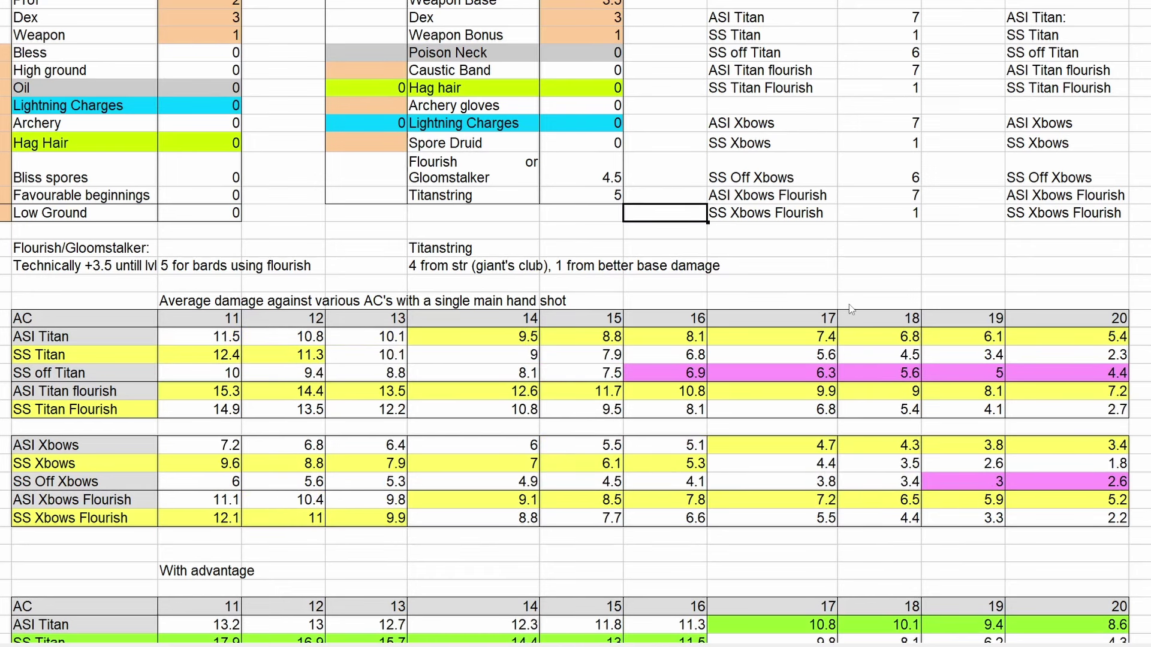
- Check the advantage table and compare the ASI Titan, SS Titan and SS off Titan rows in the single main hand shot table
{"action": "scroll", "coordinate": [851, 309], "scroll_direction": "down", "scroll_amount": 6}
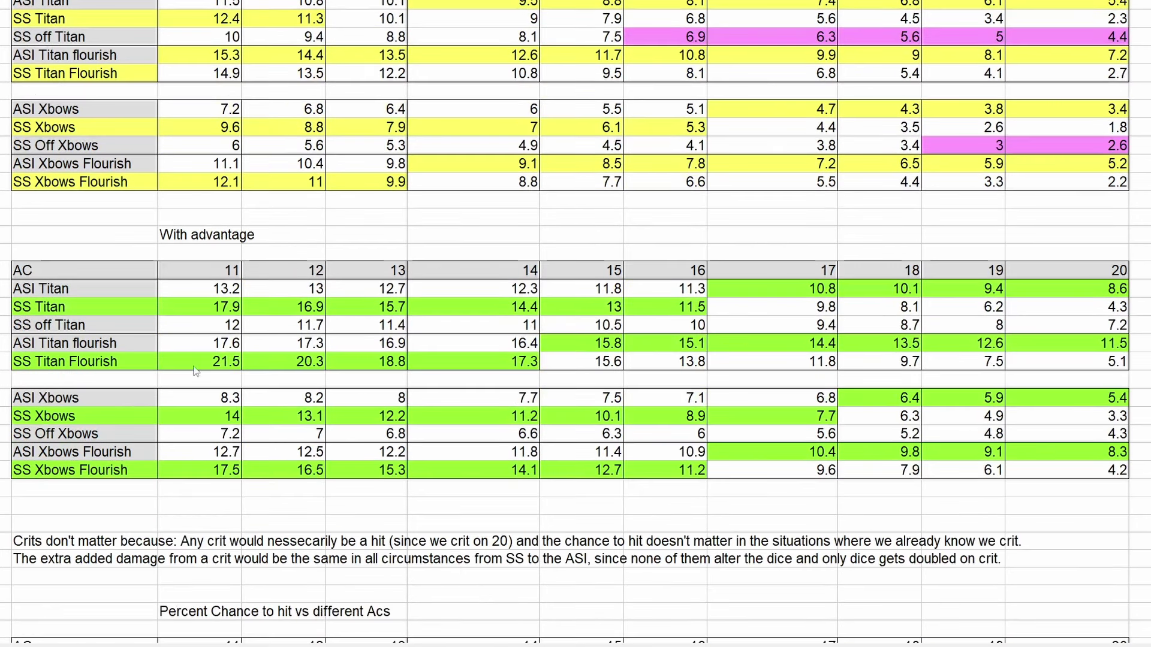
{"action": "scroll", "coordinate": [569, 390], "scroll_direction": "up", "scroll_amount": 2}
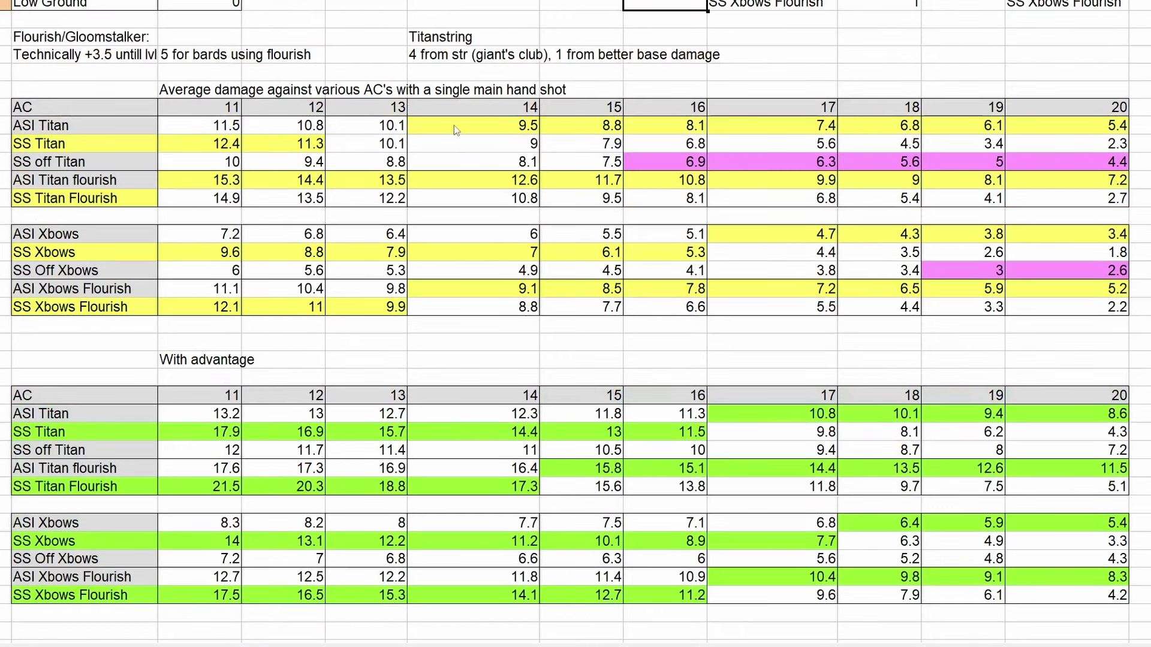
{"action": "left_click_drag", "start_coordinate": [420, 126], "coordinate": [1079, 135]}
{"action": "left_click", "coordinate": [902, 163]}
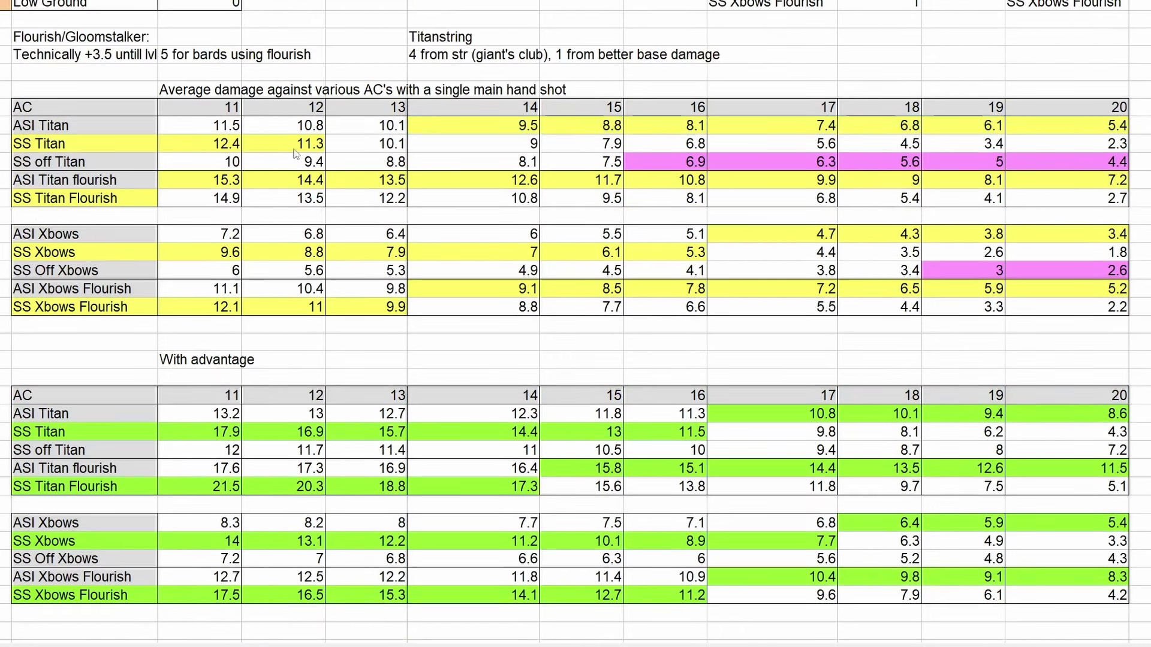
{"action": "left_click_drag", "start_coordinate": [228, 144], "coordinate": [1038, 154]}
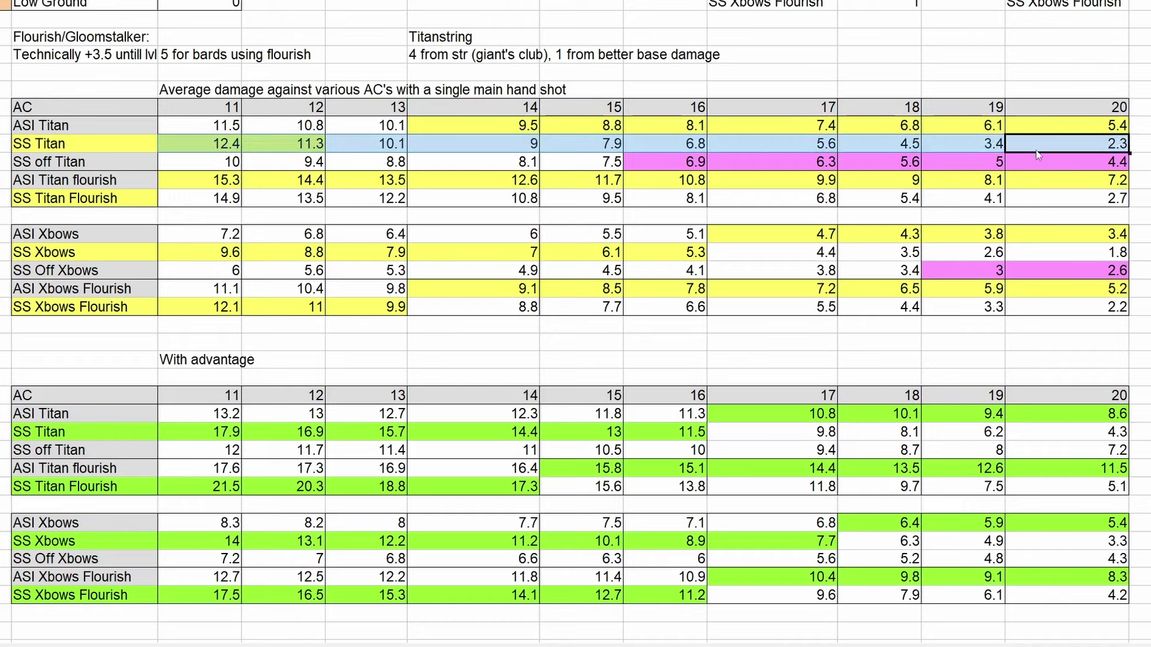
{"action": "left_click", "coordinate": [1038, 155]}
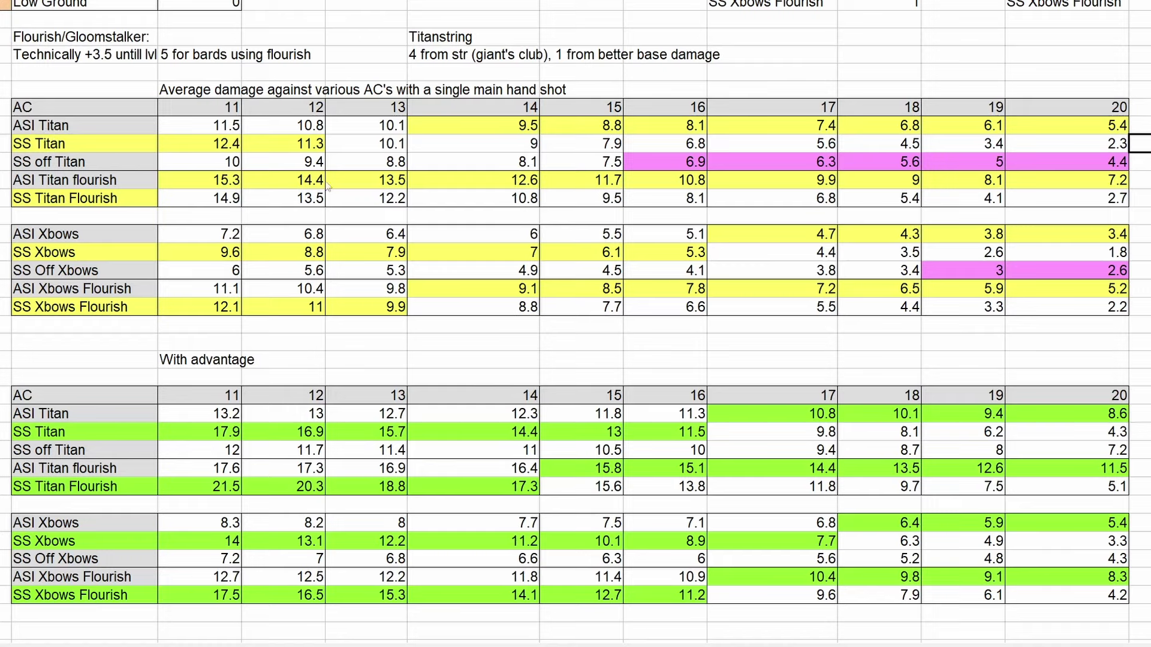
{"action": "left_click_drag", "start_coordinate": [670, 164], "coordinate": [1114, 171]}
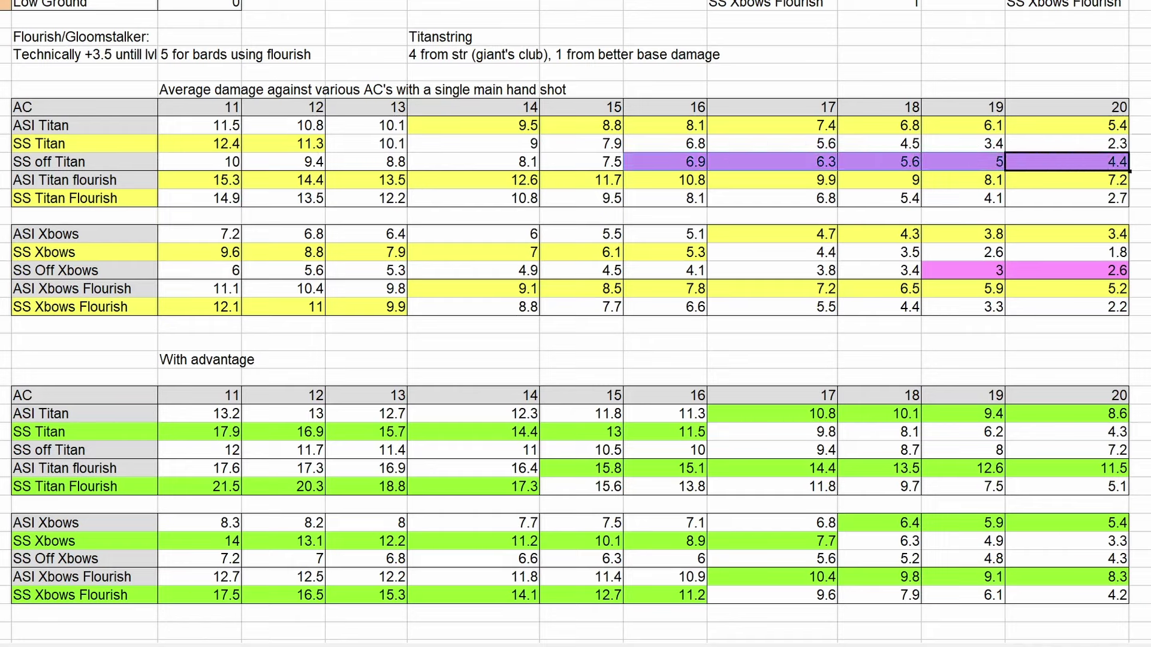
{"action": "left_click", "coordinate": [1138, 180]}
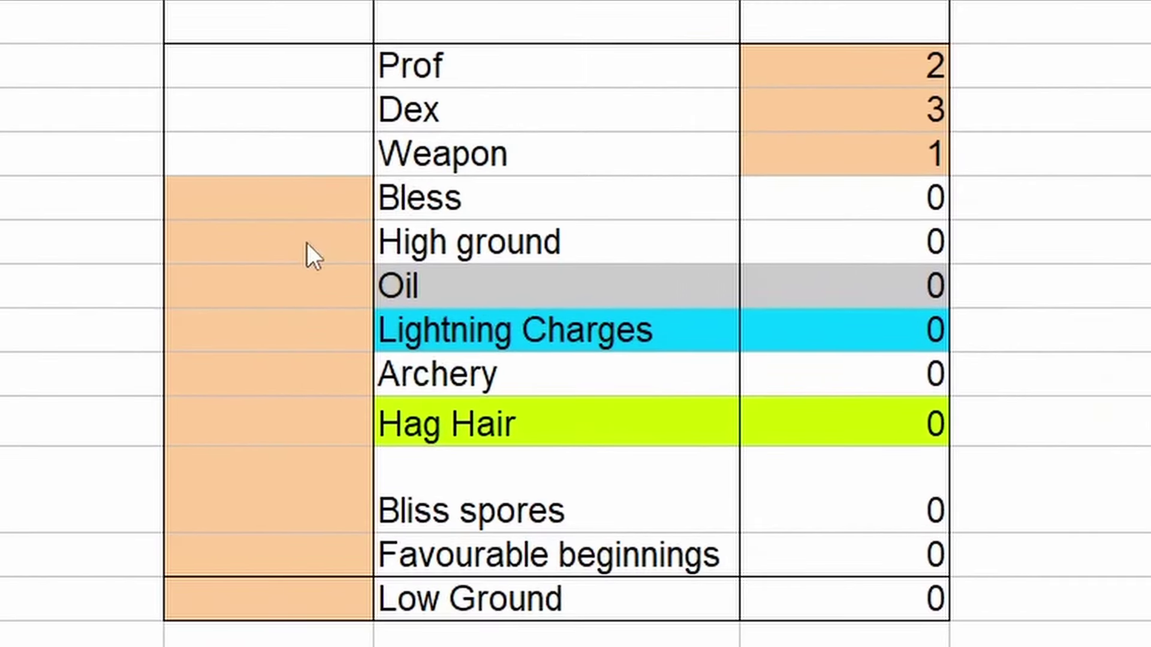
- Check the High ground and Archery cells in the hit chance table, and mark Poison Neck as active with x
{"action": "left_click", "coordinate": [307, 246]}
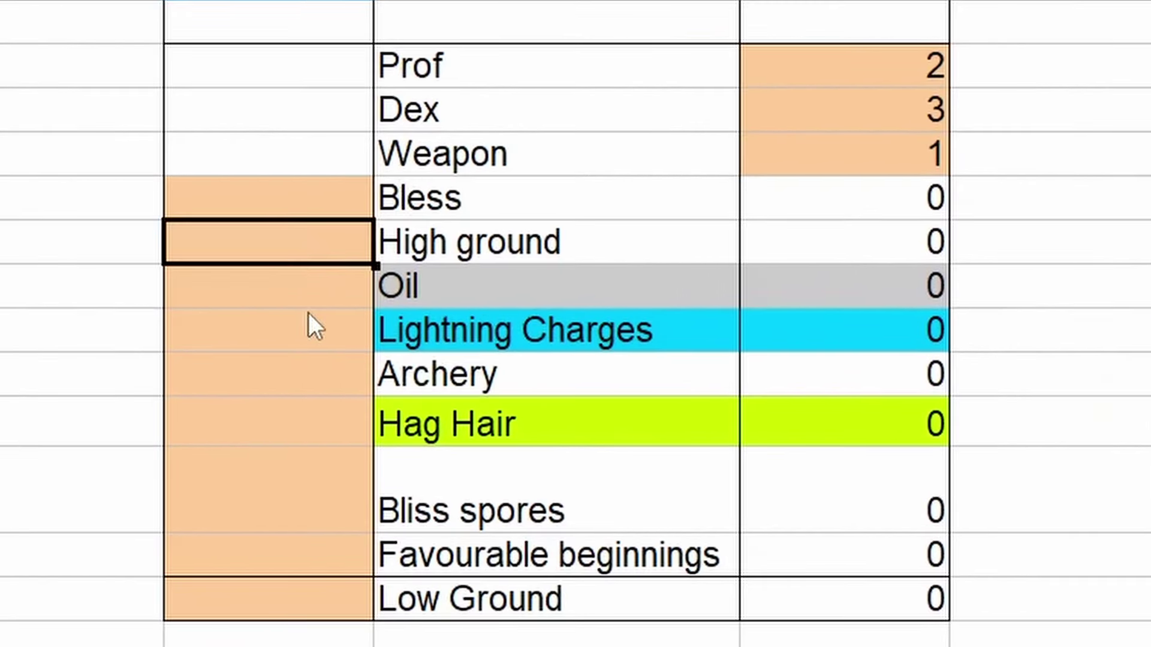
{"action": "left_click", "coordinate": [311, 386]}
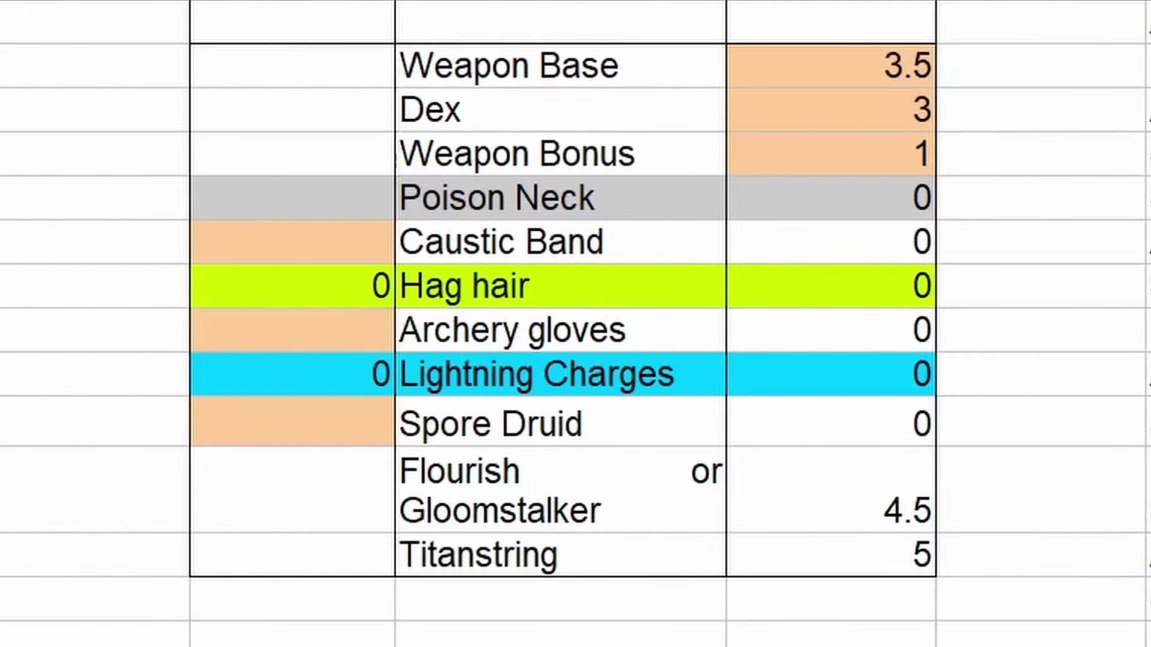
{"action": "left_click", "coordinate": [303, 206]}
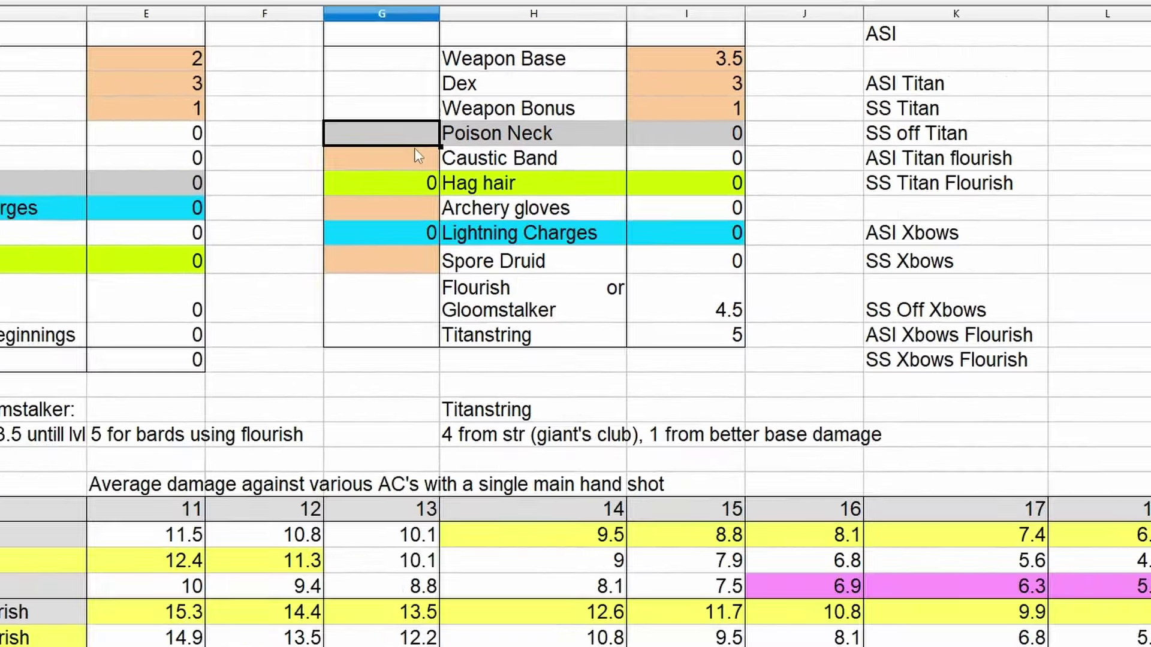
{"action": "type", "text": "x"}
{"action": "left_click", "coordinate": [708, 128]}
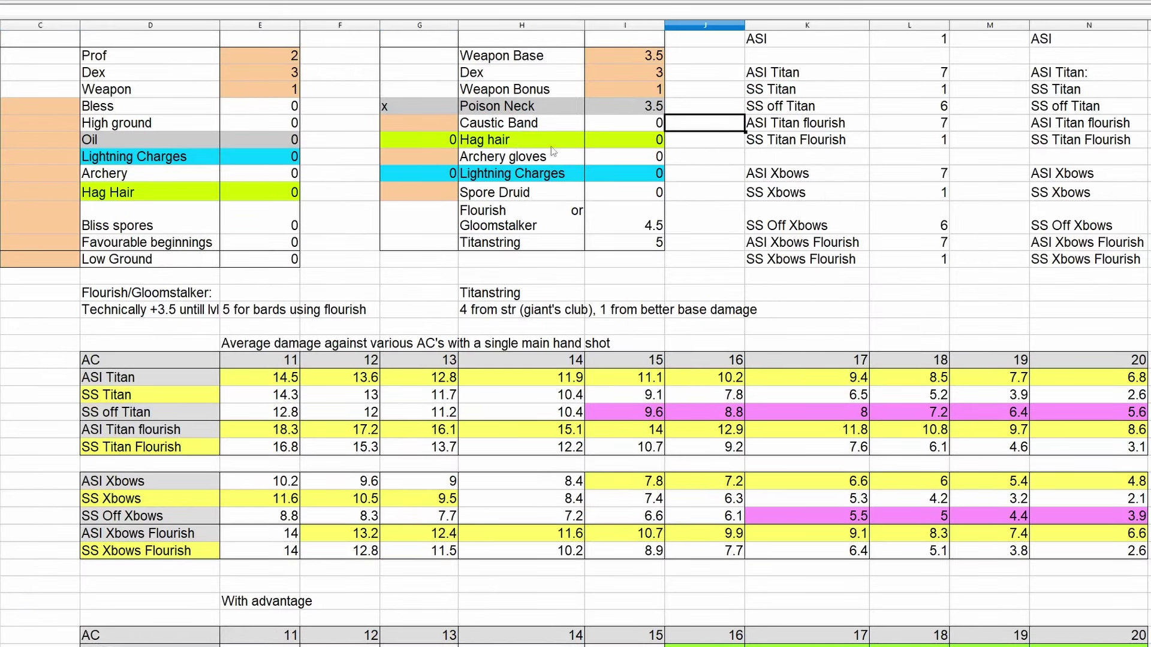
- Mark Archery gloves and Caustic Band as active with x in the damage table
{"action": "left_click", "coordinate": [430, 157]}
{"action": "type", "text": "x"}
{"action": "left_click", "coordinate": [731, 179]}
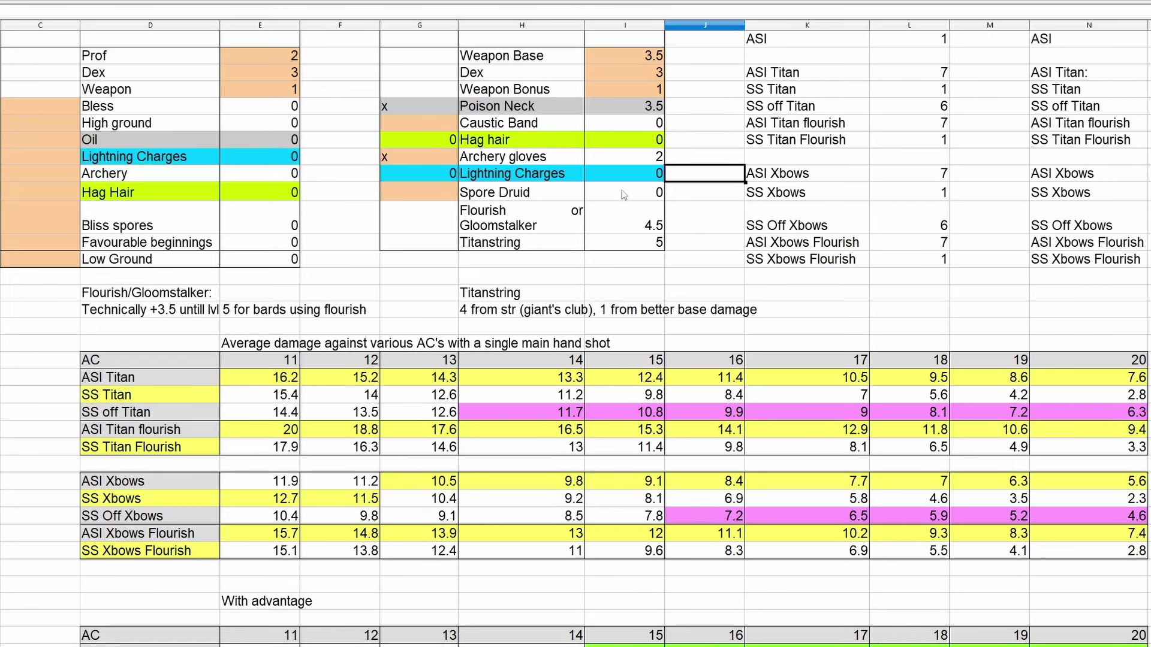
{"action": "left_click", "coordinate": [420, 123]}
{"action": "type", "text": "x"}
{"action": "left_click", "coordinate": [721, 193]}
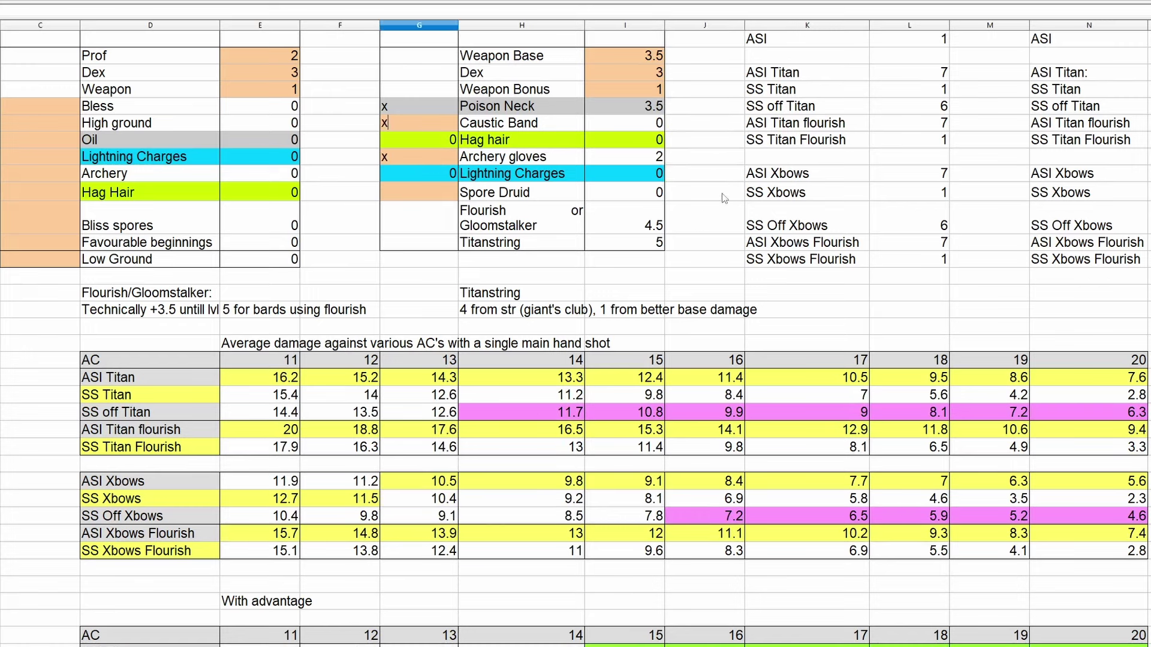
- Try marking Spore Druid as active with x in the damage table, and undo that mark
{"action": "left_click", "coordinate": [432, 196]}
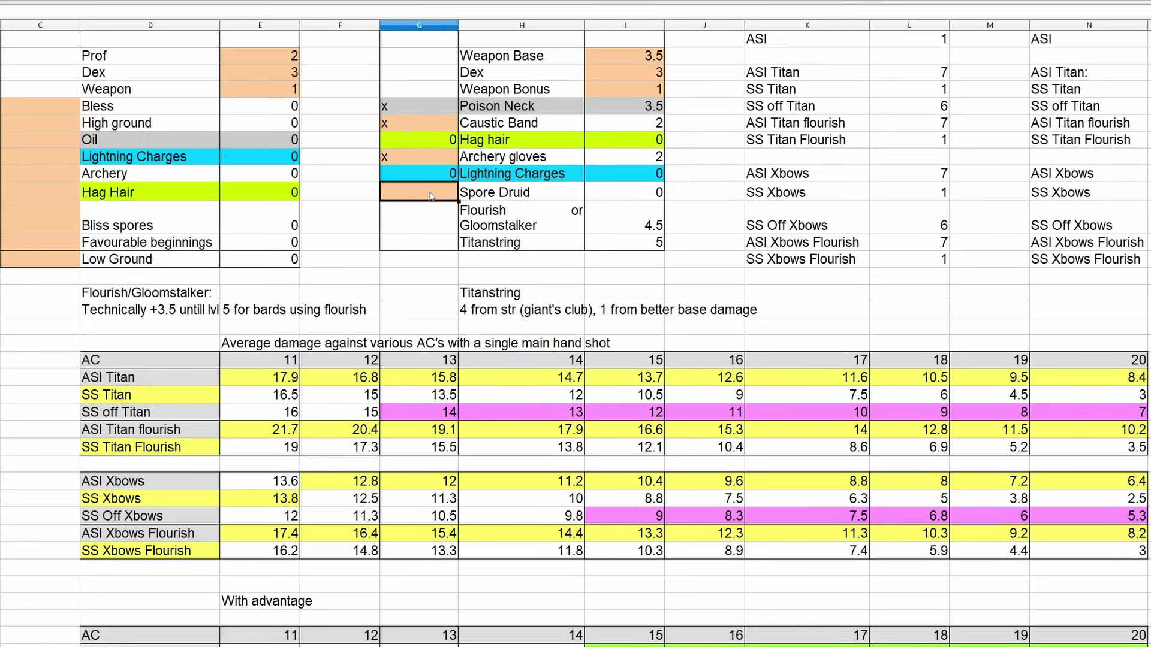
{"action": "type", "text": "x"}
{"action": "key", "text": "Return"}
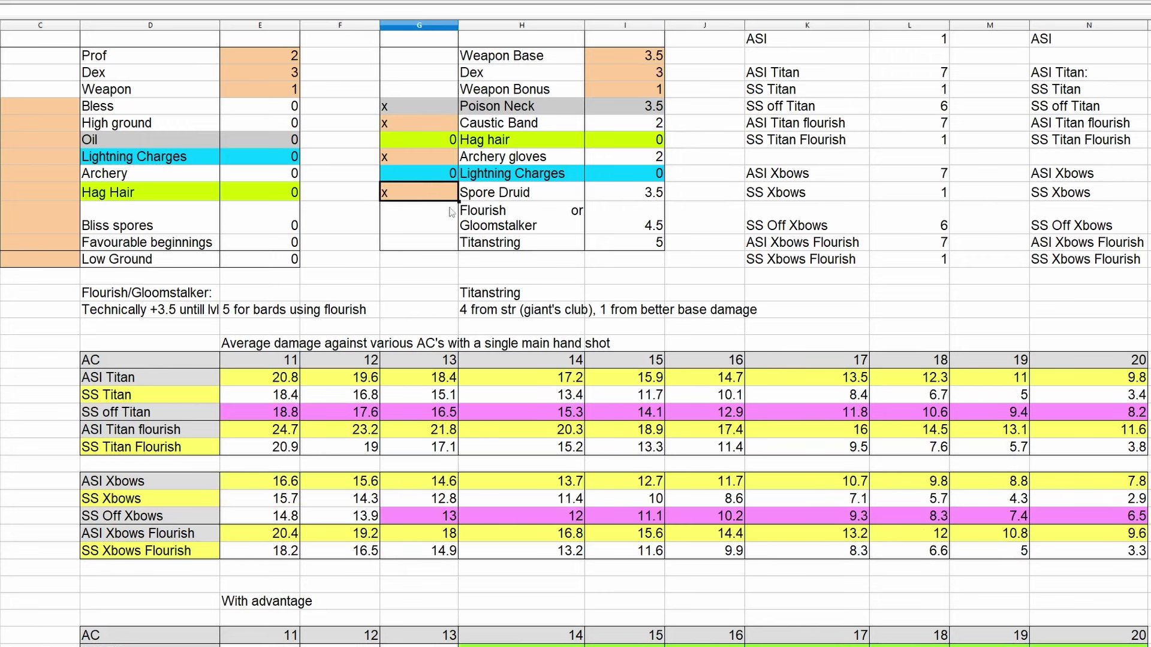
{"action": "key", "text": "ctrl+z"}
{"action": "left_click", "coordinate": [706, 222]}
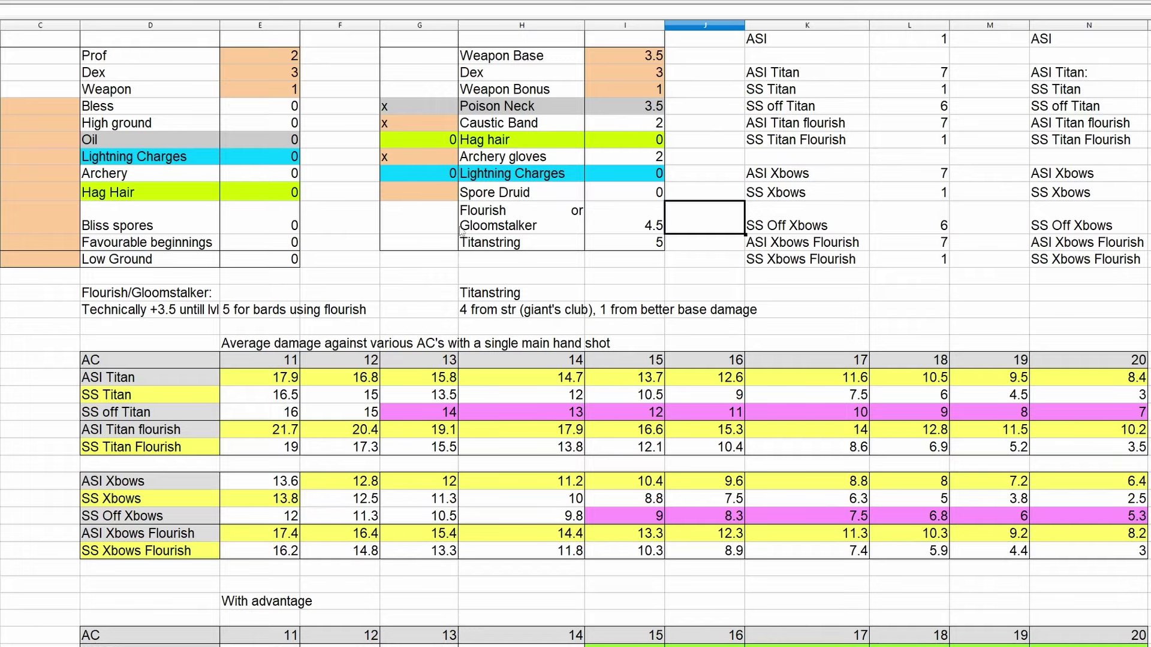
- Mark Hag Hair as active with x in the hit chance table
{"action": "left_click", "coordinate": [61, 192]}
{"action": "type", "text": "x"}
{"action": "key", "text": "Return"}
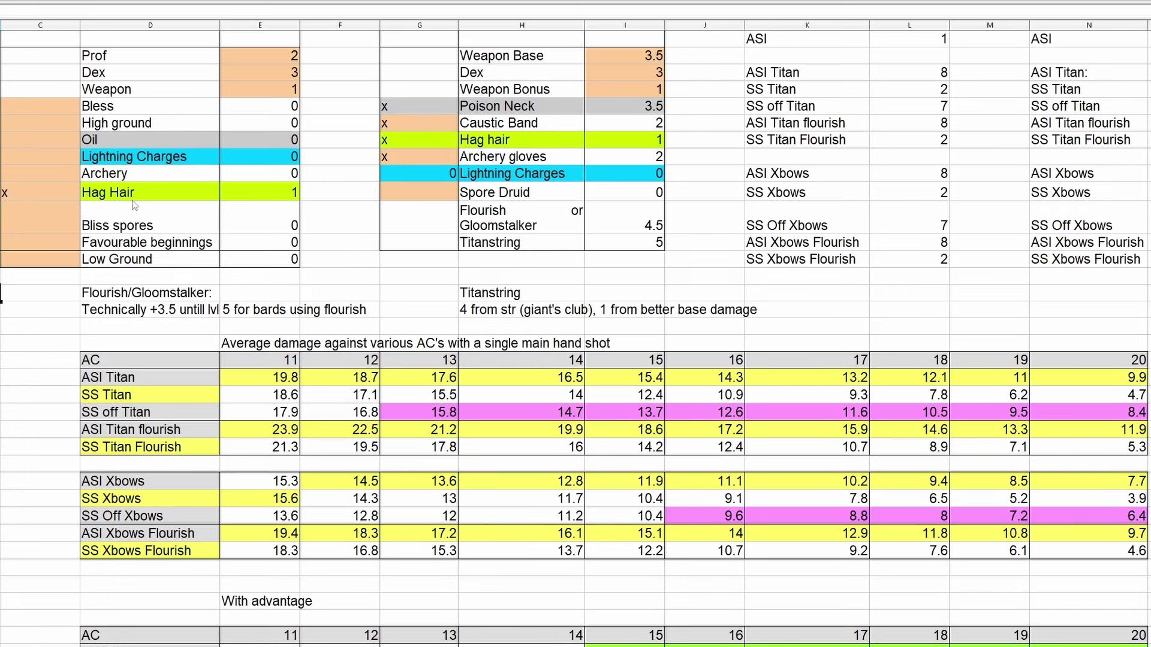
{"action": "scroll", "coordinate": [532, 354], "scroll_direction": "down", "scroll_amount": 1}
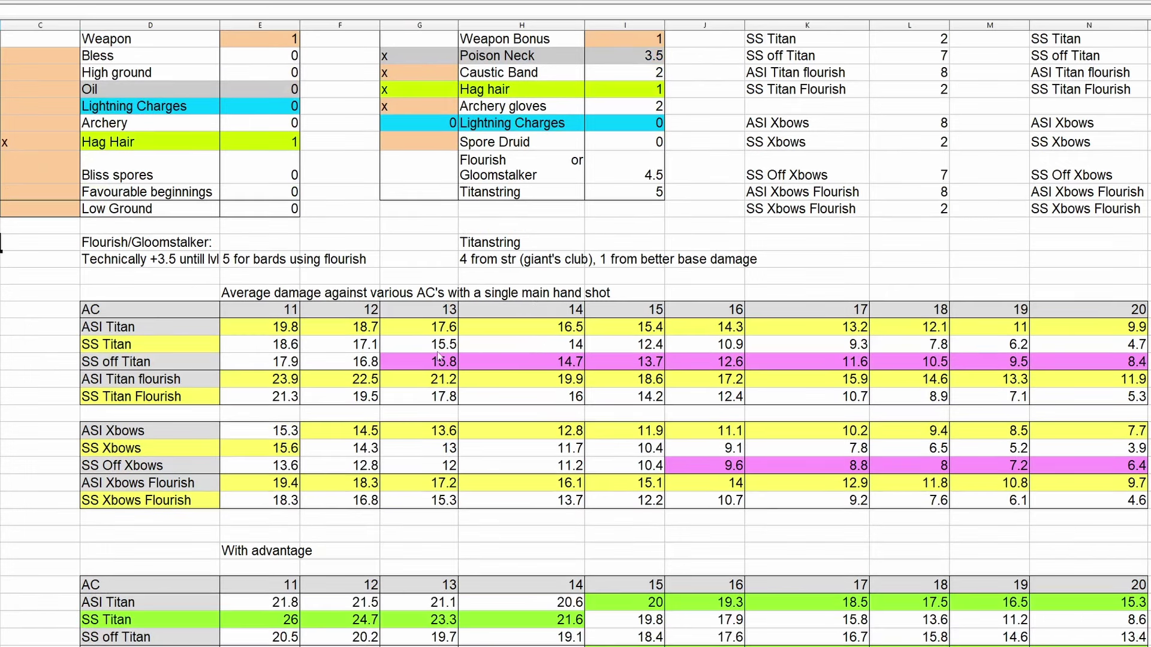
{"action": "scroll", "coordinate": [247, 335], "scroll_direction": "up", "scroll_amount": 1}
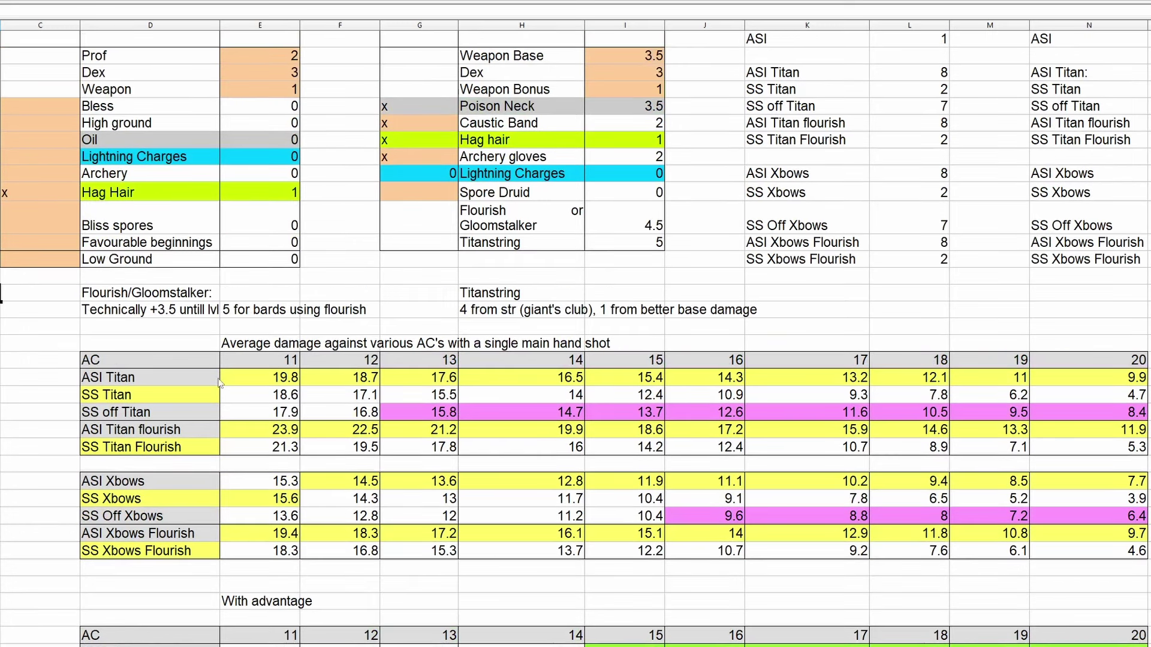
- Compare the ASI Titan and SS Titan rows at AC 11 and AC 20, and scan the ASI Xbows row
{"action": "left_click_drag", "start_coordinate": [257, 378], "coordinate": [1116, 384]}
{"action": "left_click", "coordinate": [1116, 384]}
{"action": "left_click_drag", "start_coordinate": [313, 483], "coordinate": [1067, 482]}
{"action": "left_click", "coordinate": [1066, 482]}
{"action": "left_click", "coordinate": [254, 385]}
{"action": "left_click", "coordinate": [252, 402], "text": "shift"}
{"action": "left_click", "coordinate": [268, 380]}
{"action": "left_click_drag", "start_coordinate": [267, 380], "coordinate": [268, 399]}
{"action": "left_click", "coordinate": [1128, 375]}
{"action": "left_click", "coordinate": [1131, 401]}
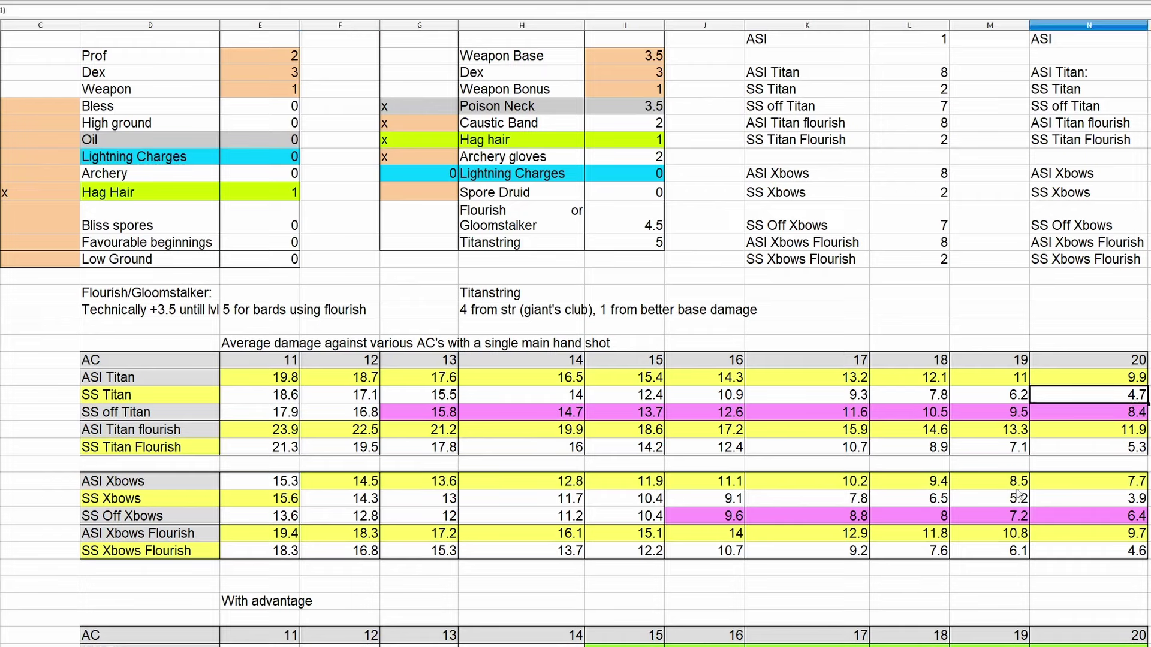
- Compare the ASI Xbows and SS Xbows rows at AC 11 and from AC 12 to 20
{"action": "left_click", "coordinate": [343, 498]}
{"action": "left_click", "coordinate": [339, 486]}
{"action": "left_click", "coordinate": [345, 502]}
{"action": "left_click", "coordinate": [345, 490]}
{"action": "left_click_drag", "start_coordinate": [344, 491], "coordinate": [1114, 493]}
{"action": "left_click", "coordinate": [1113, 493]}
{"action": "left_click_drag", "start_coordinate": [274, 505], "coordinate": [277, 487]}
{"action": "key", "text": "Up"}
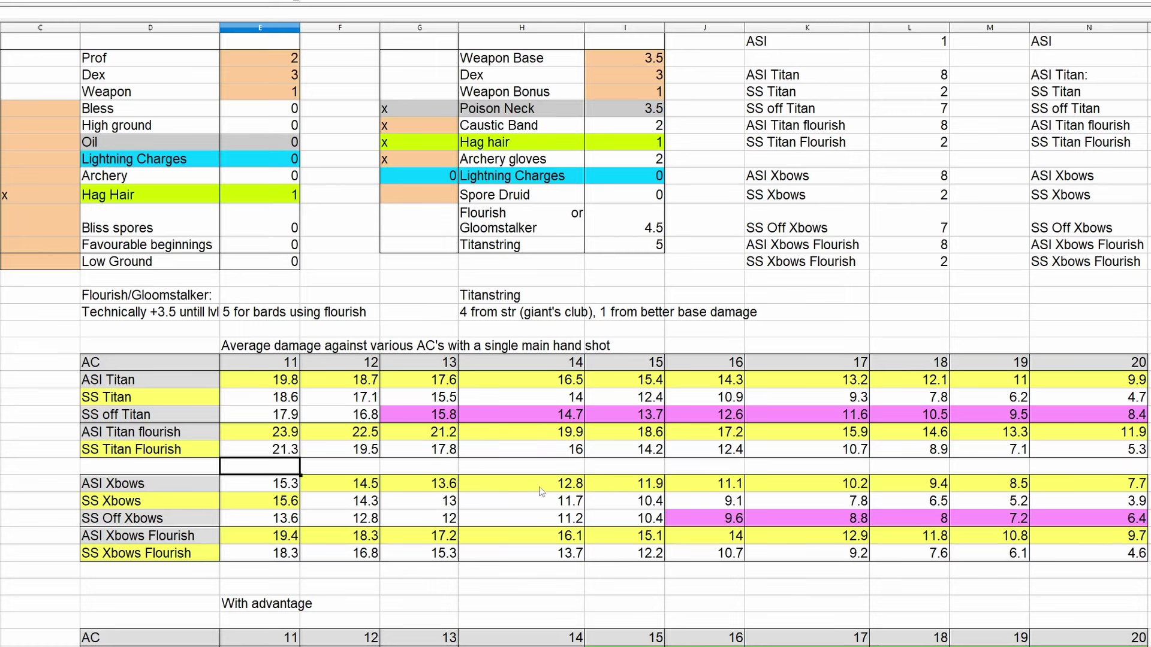
- Mark Archery as active with x in the hit chance table and compare ASI Xbows with SS Xbows at AC 14
{"action": "scroll", "coordinate": [525, 497], "scroll_direction": "up", "scroll_amount": 1}
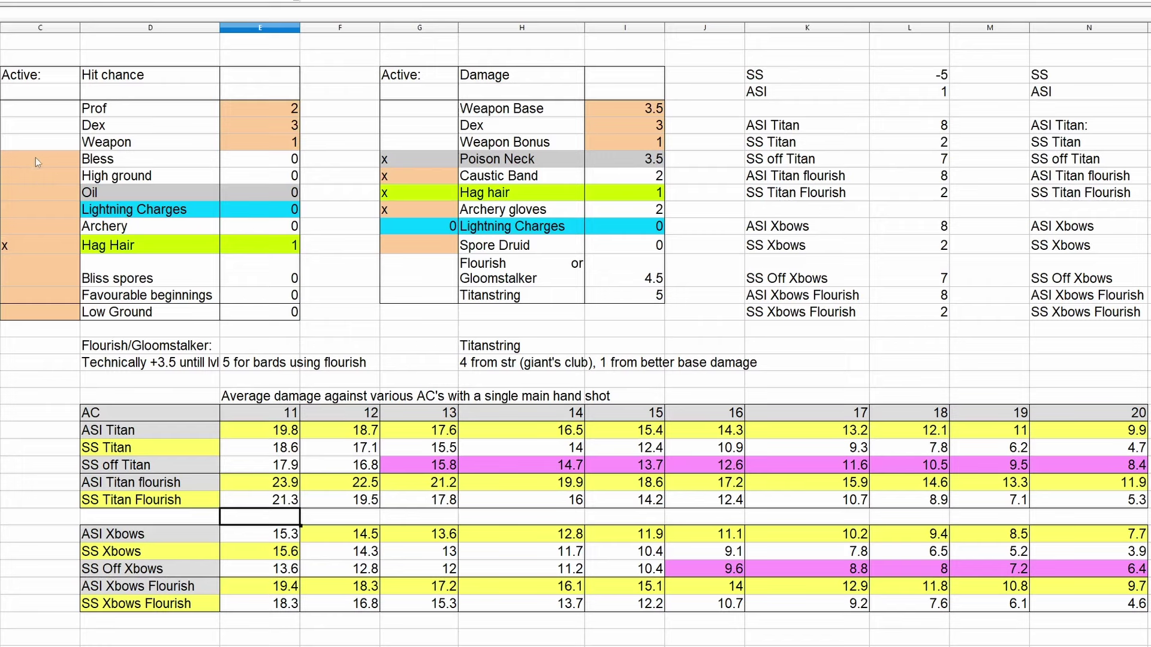
{"action": "left_click", "coordinate": [34, 221]}
{"action": "type", "text": "x"}
{"action": "key", "text": "Return"}
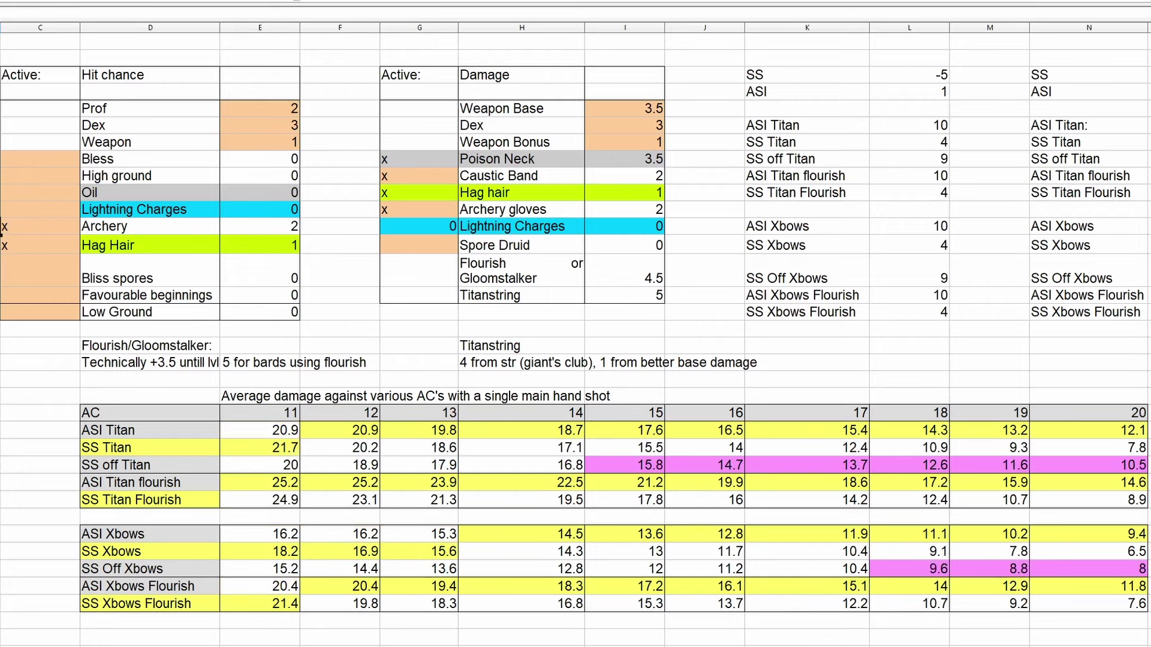
{"action": "left_click", "coordinate": [318, 436]}
{"action": "scroll", "coordinate": [404, 446], "scroll_direction": "down", "scroll_amount": 1}
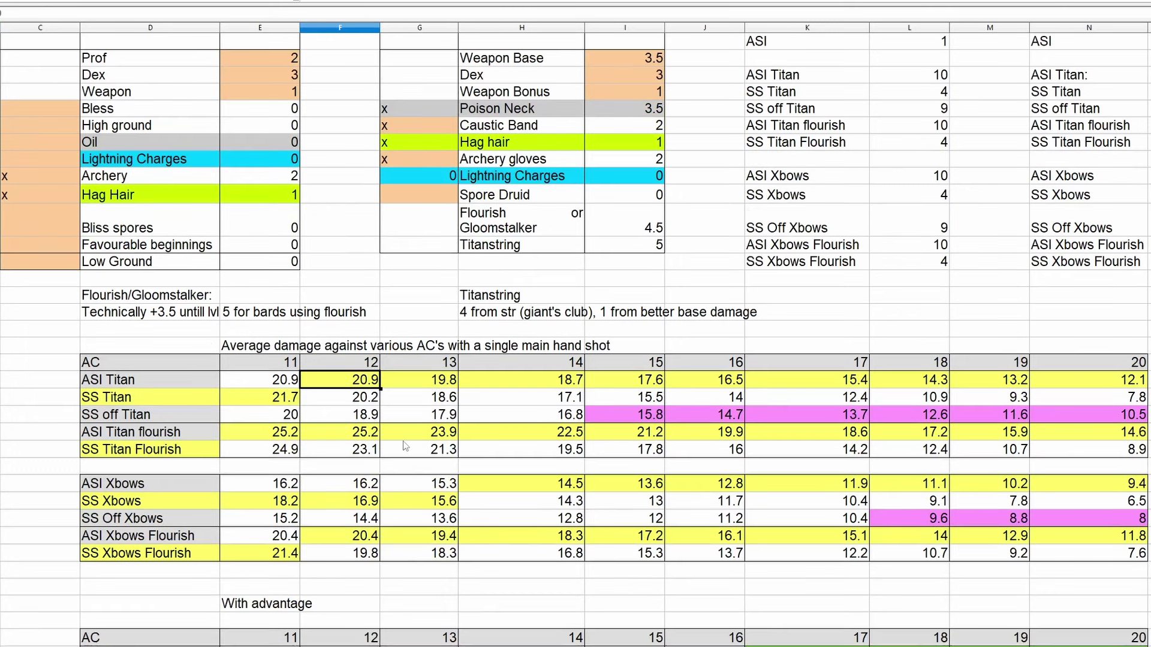
{"action": "left_click_drag", "start_coordinate": [477, 487], "coordinate": [530, 500]}
{"action": "scroll", "coordinate": [378, 381], "scroll_direction": "up", "scroll_amount": 1}
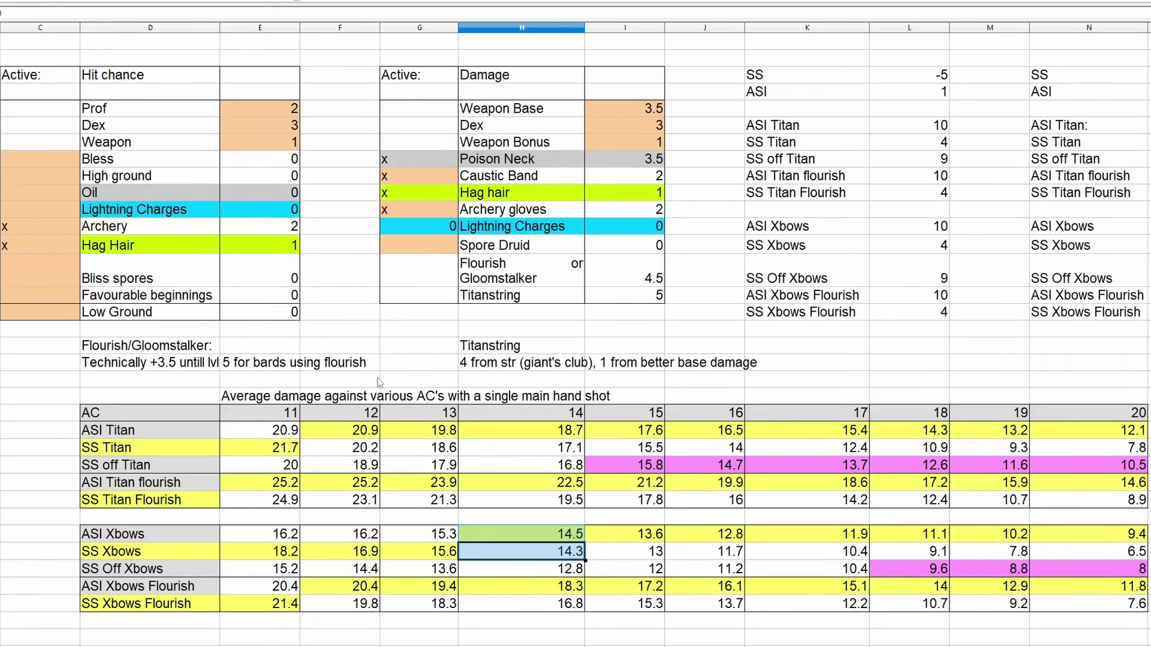
{"action": "key", "text": "shift+Left"}
{"action": "key", "text": "shift+Right"}
- Mark High ground as active with x in the hit chance table
{"action": "left_click", "coordinate": [48, 174]}
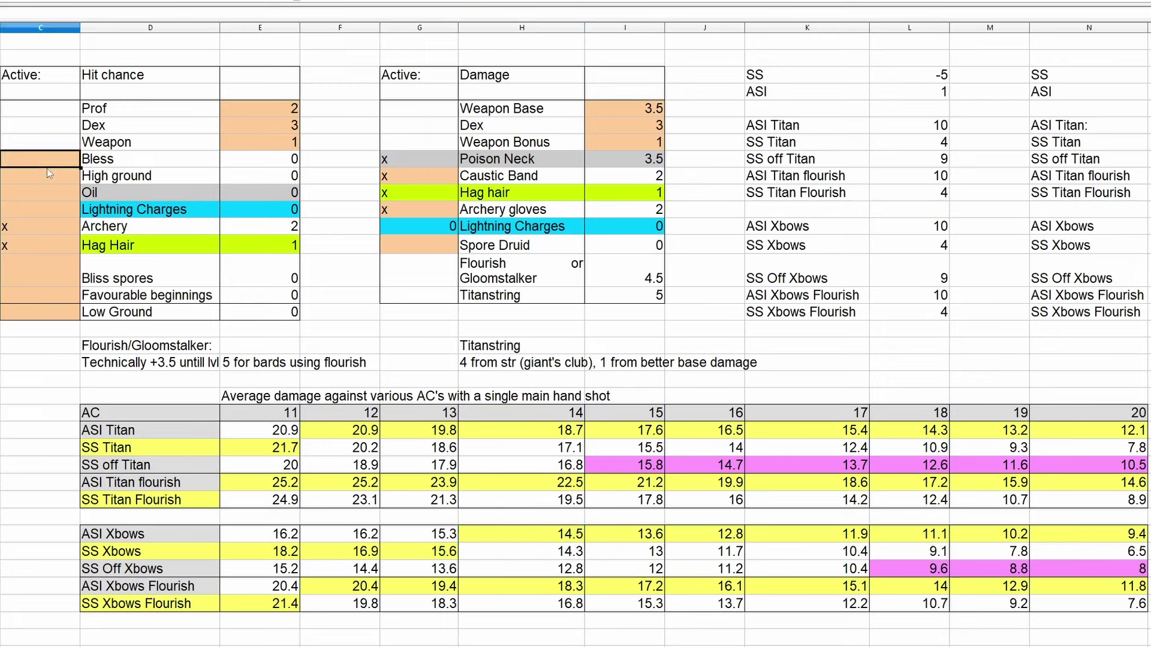
{"action": "type", "text": "x"}
{"action": "left_click", "coordinate": [57, 281]}
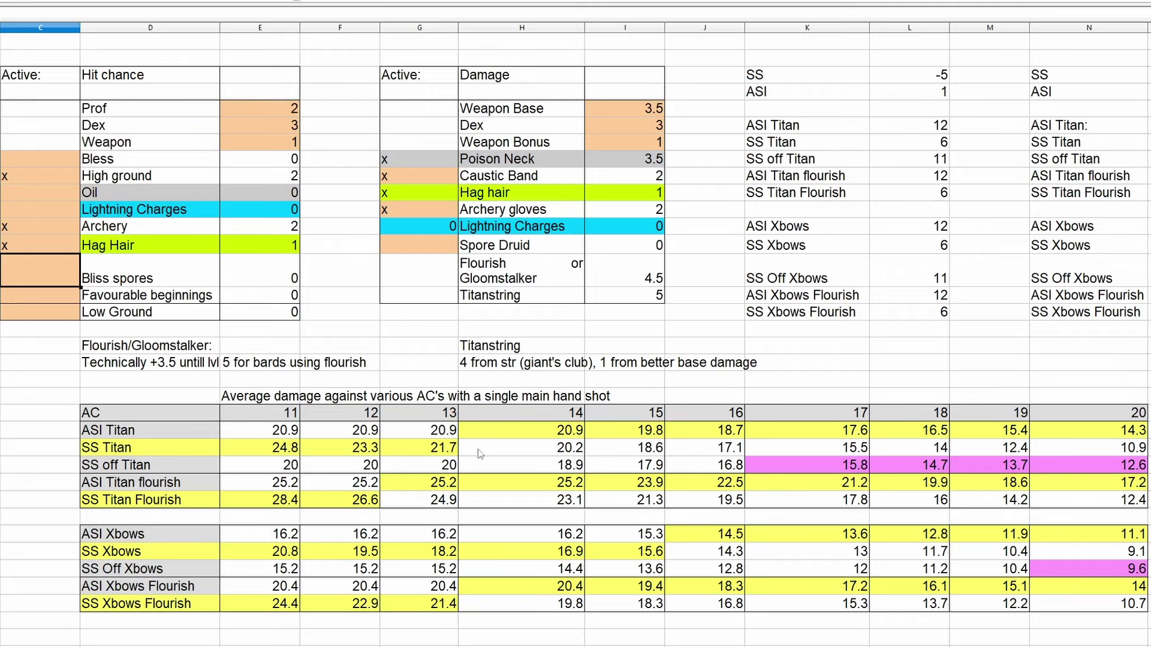
- Compare the ASI and SS damage for Xbows at AC 11, 16 and 20 and for Titan at AC 11 and 20
{"action": "left_click_drag", "start_coordinate": [686, 536], "coordinate": [639, 551]}
{"action": "left_click", "coordinate": [738, 556]}
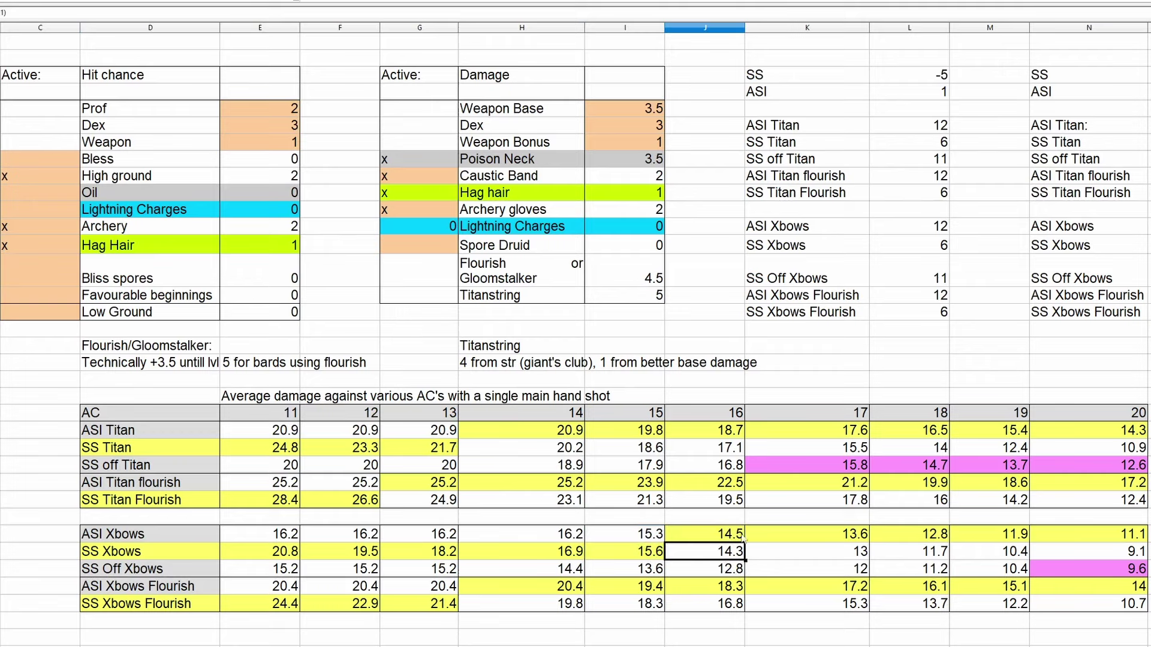
{"action": "left_click_drag", "start_coordinate": [1112, 535], "coordinate": [1118, 553]}
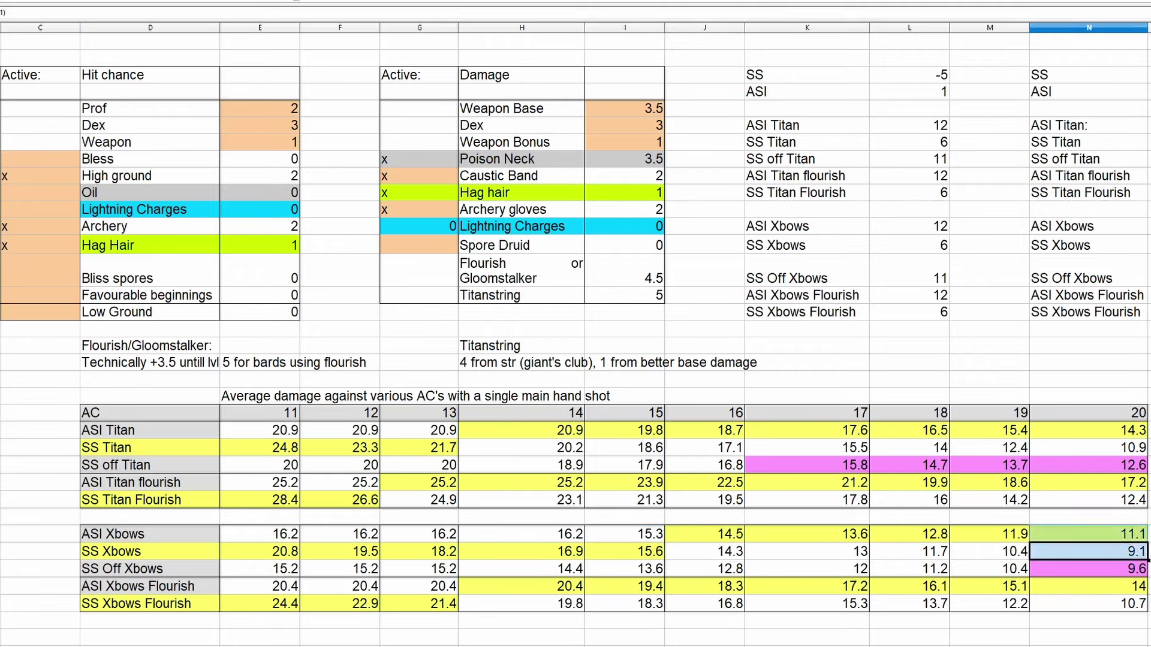
{"action": "left_click_drag", "start_coordinate": [273, 537], "coordinate": [275, 553]}
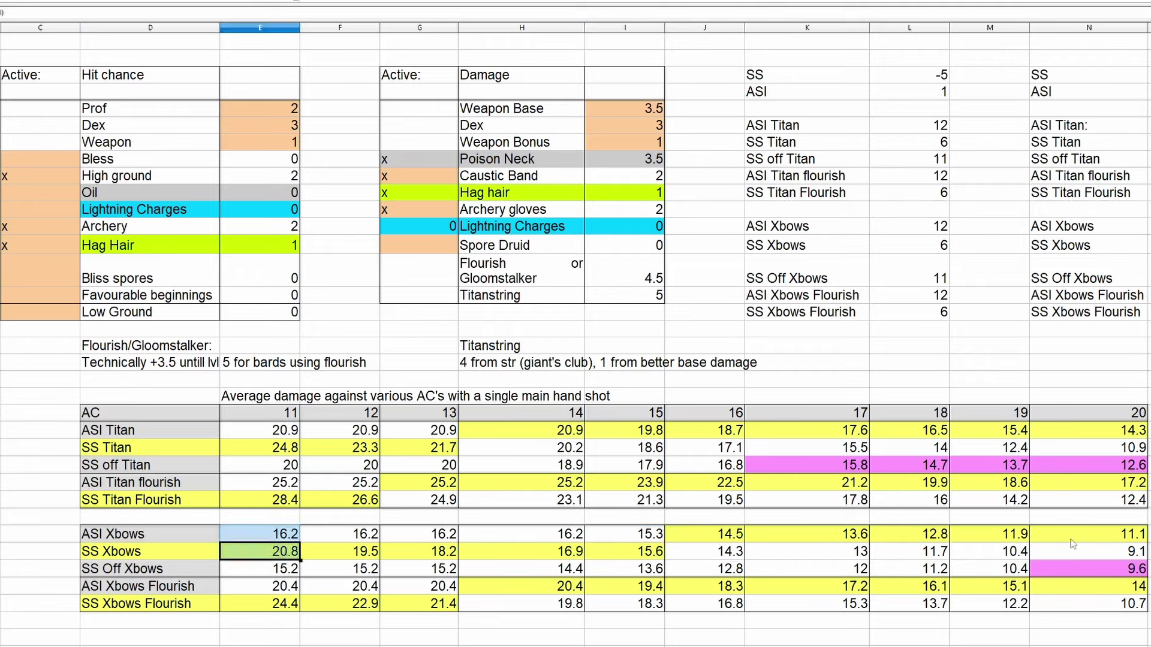
{"action": "left_click_drag", "start_coordinate": [1132, 538], "coordinate": [1133, 556]}
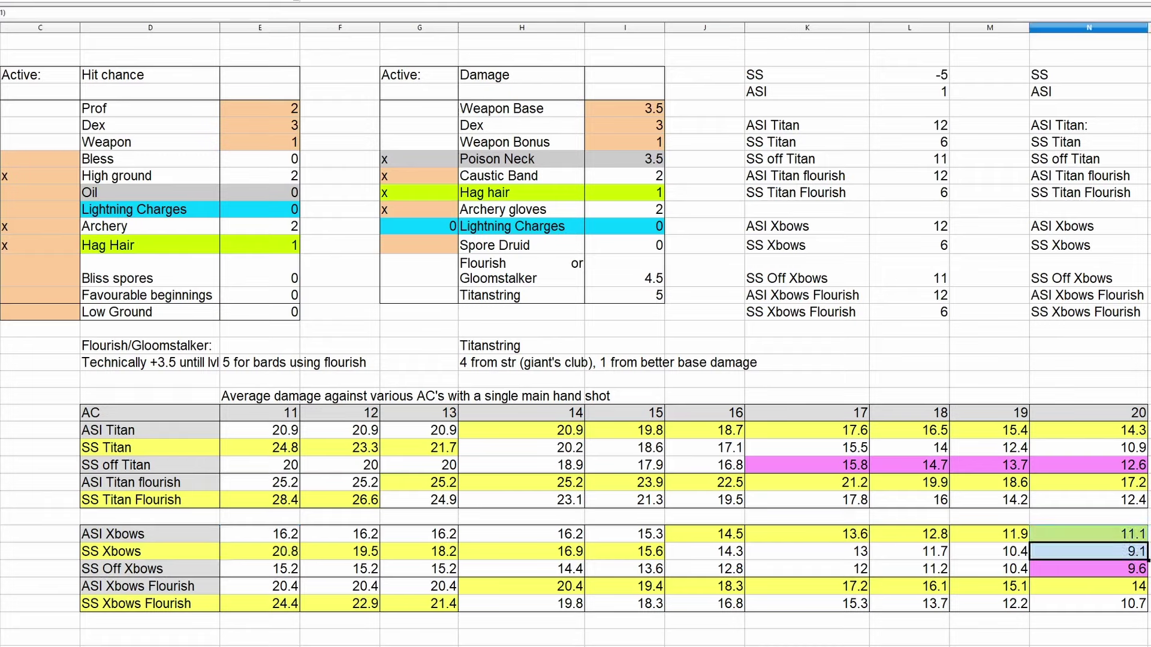
{"action": "left_click", "coordinate": [1149, 552]}
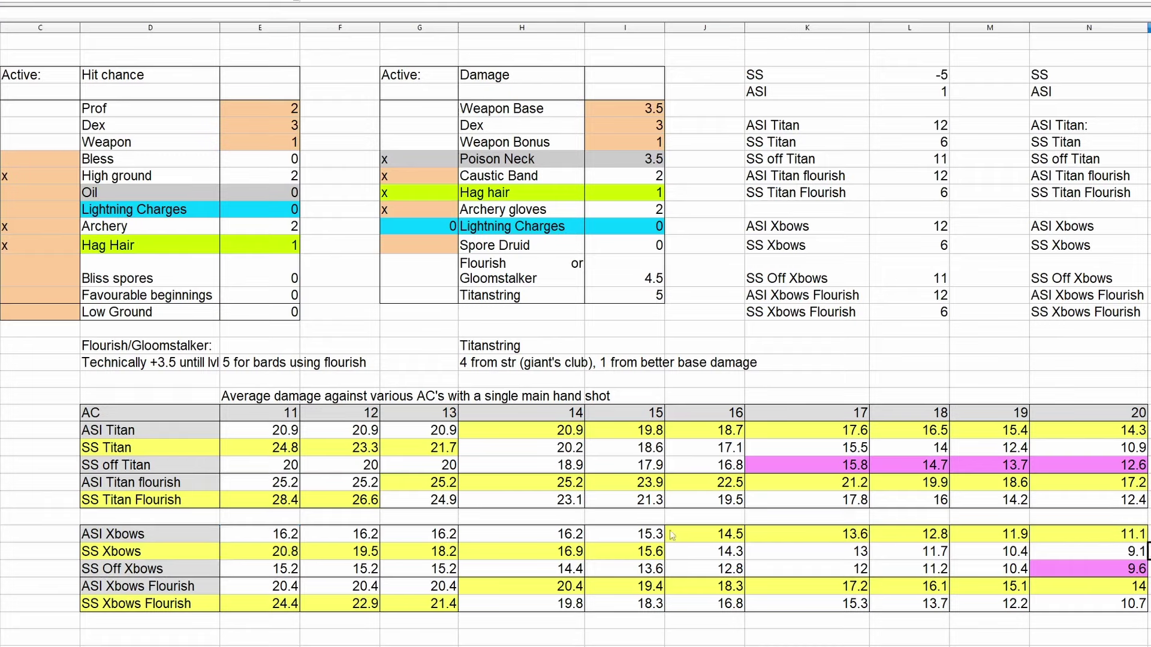
{"action": "left_click_drag", "start_coordinate": [1137, 433], "coordinate": [1134, 454]}
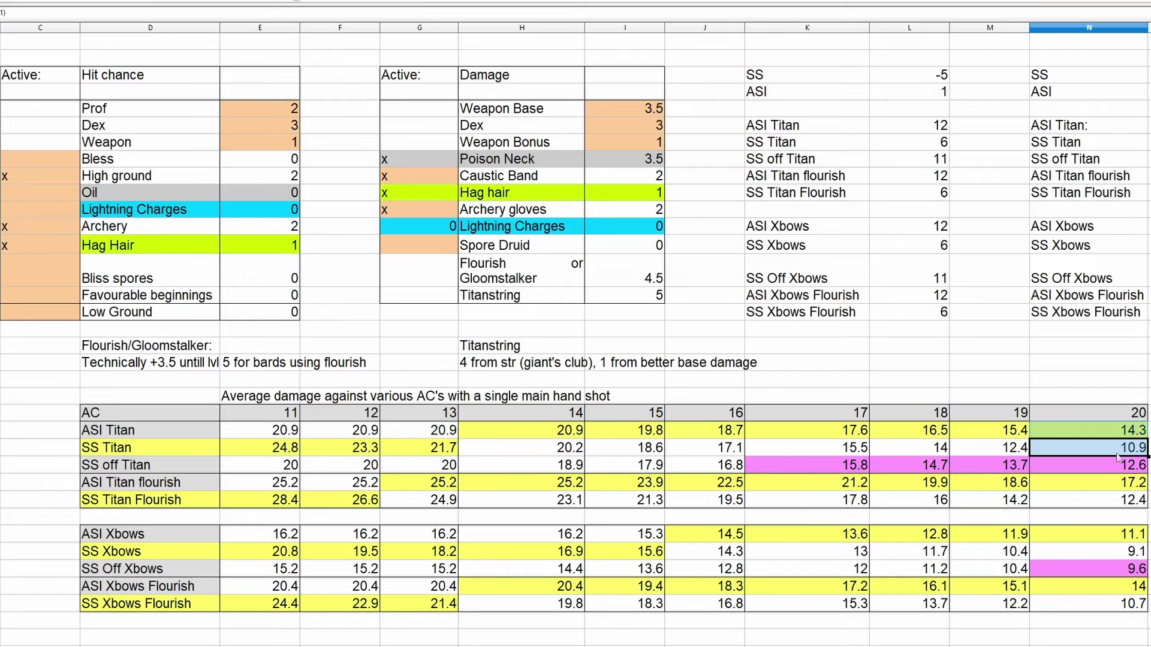
{"action": "left_click_drag", "start_coordinate": [279, 535], "coordinate": [283, 551]}
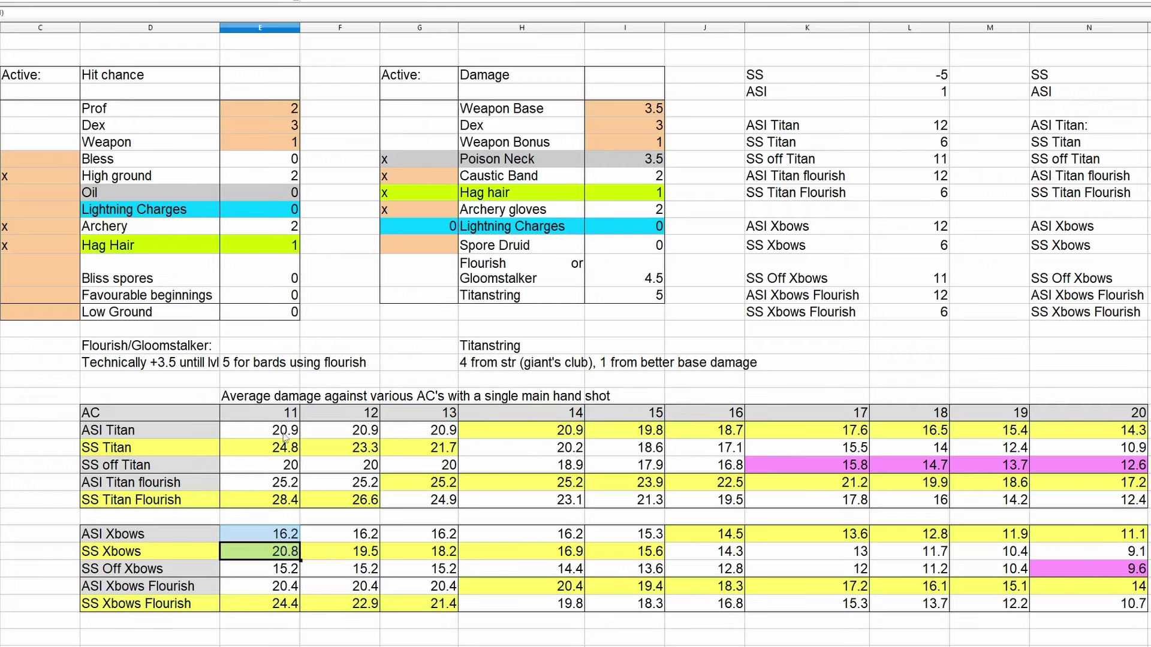
{"action": "left_click_drag", "start_coordinate": [287, 436], "coordinate": [286, 453]}
{"action": "left_click", "coordinate": [347, 502]}
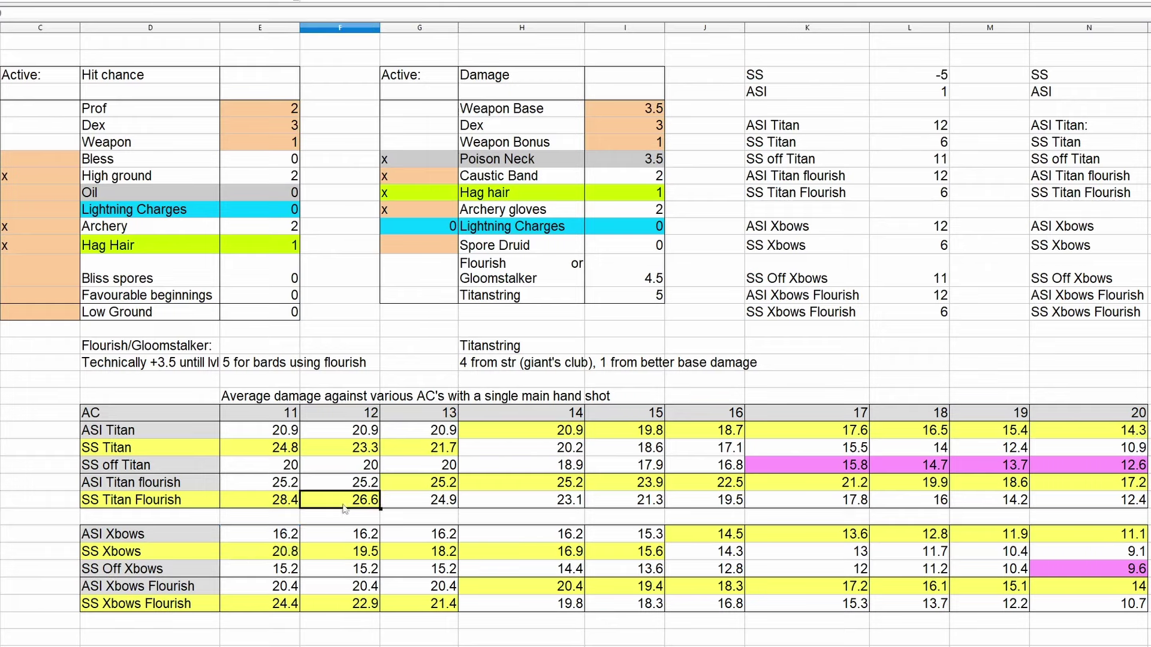
- Mark Bless as active with x in the hit chance table and compare ASI Xbows with SS Xbows at AC 17
{"action": "left_click", "coordinate": [66, 160]}
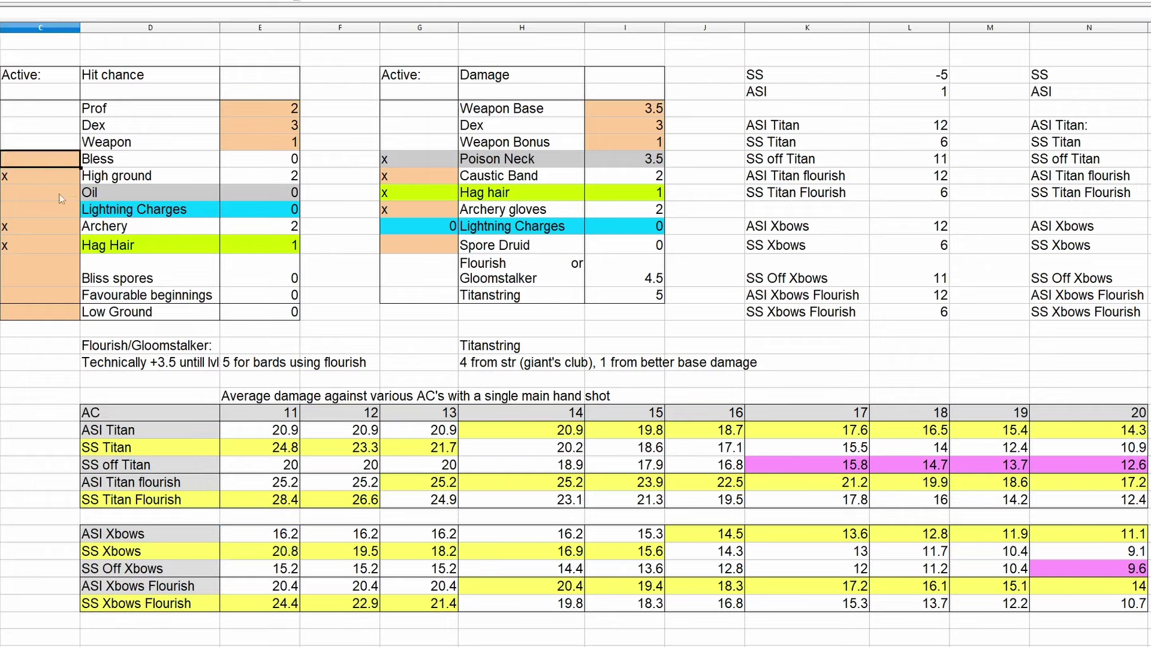
{"action": "type", "text": "x"}
{"action": "key", "text": "Return"}
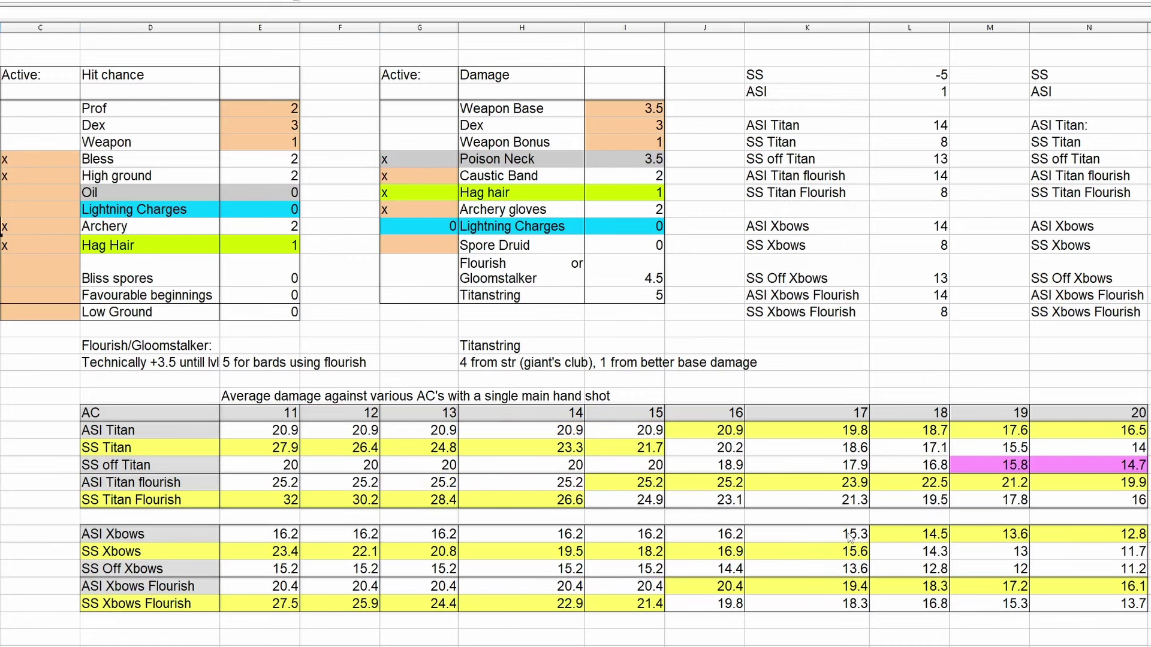
{"action": "left_click_drag", "start_coordinate": [849, 537], "coordinate": [856, 551]}
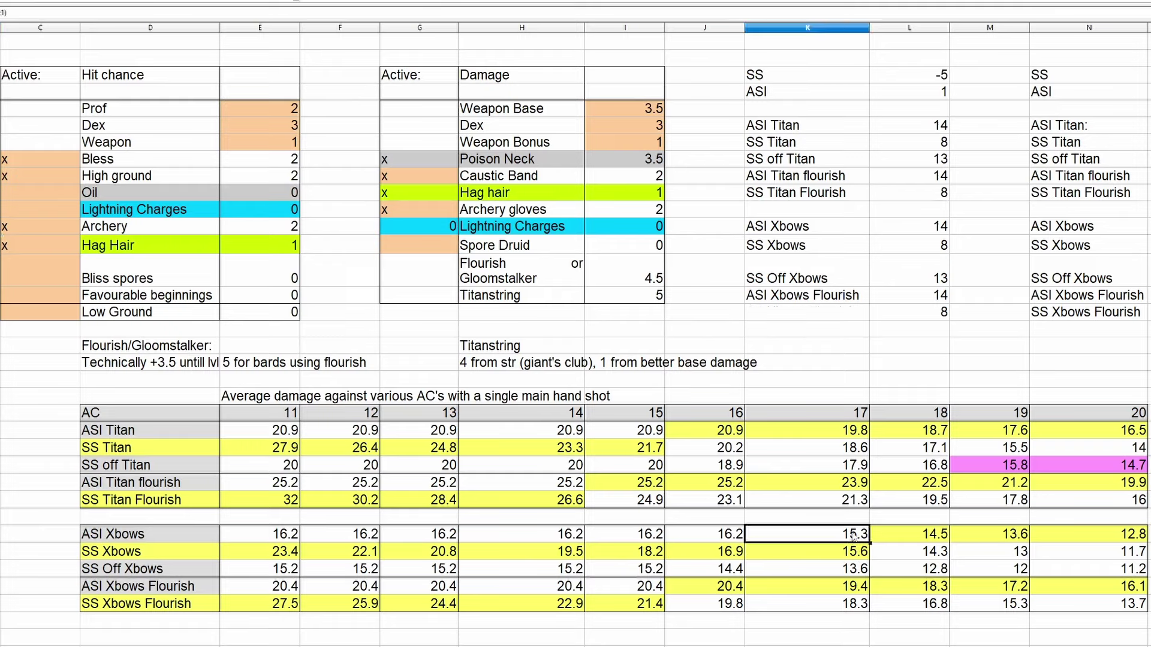
{"action": "left_click", "coordinate": [645, 436]}
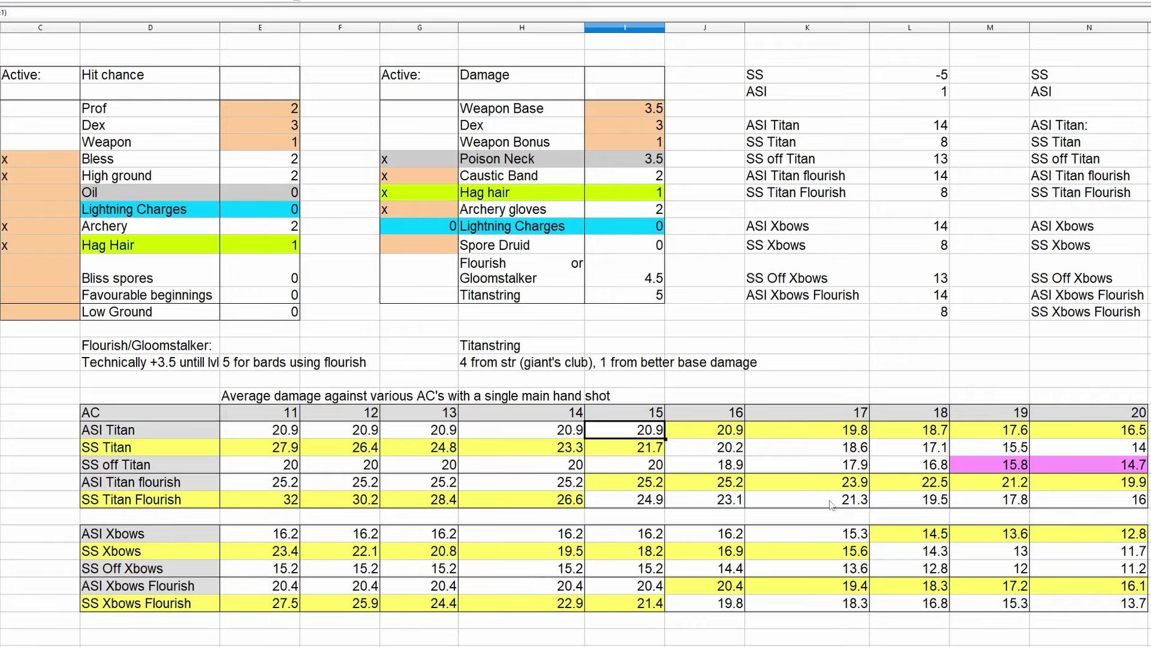
- Clear the Caustic Band mark in the damage table to check its effect, and mark it active with x again
{"action": "left_click", "coordinate": [428, 181]}
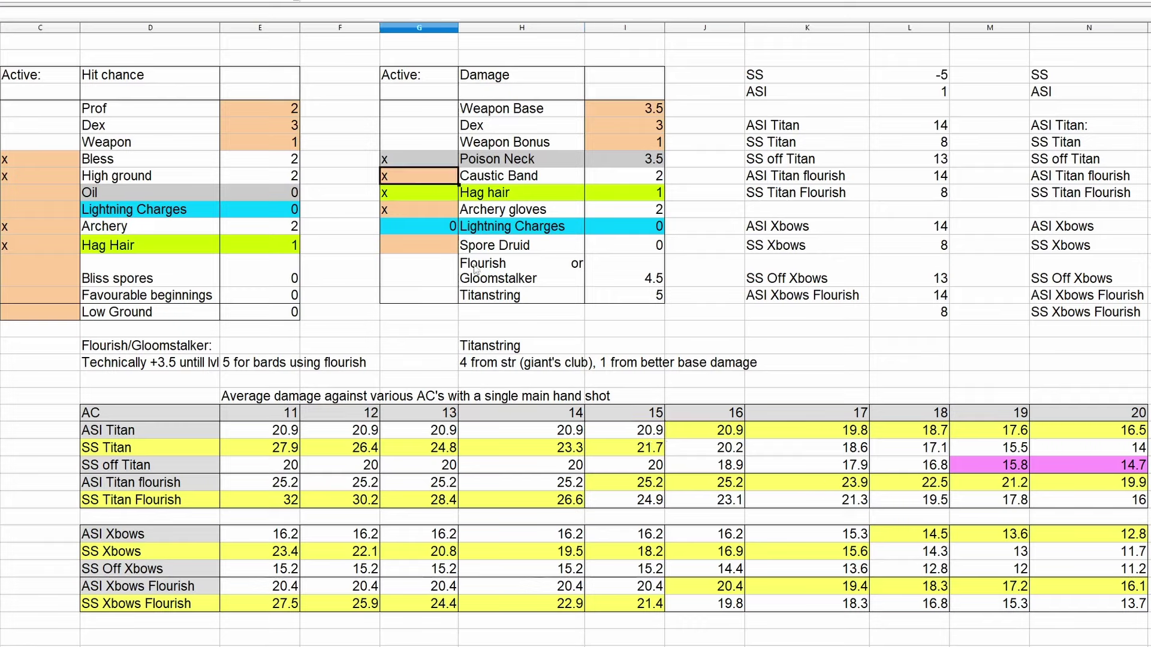
{"action": "key", "text": "Delete"}
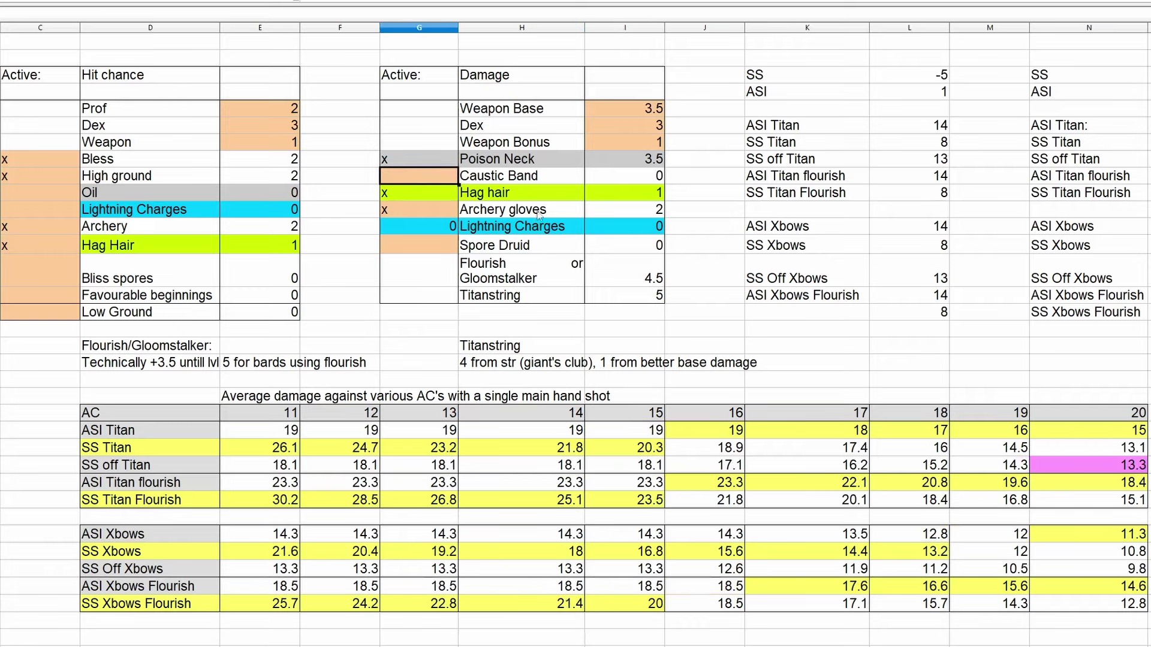
{"action": "type", "text": "x"}
{"action": "left_click", "coordinate": [698, 250]}
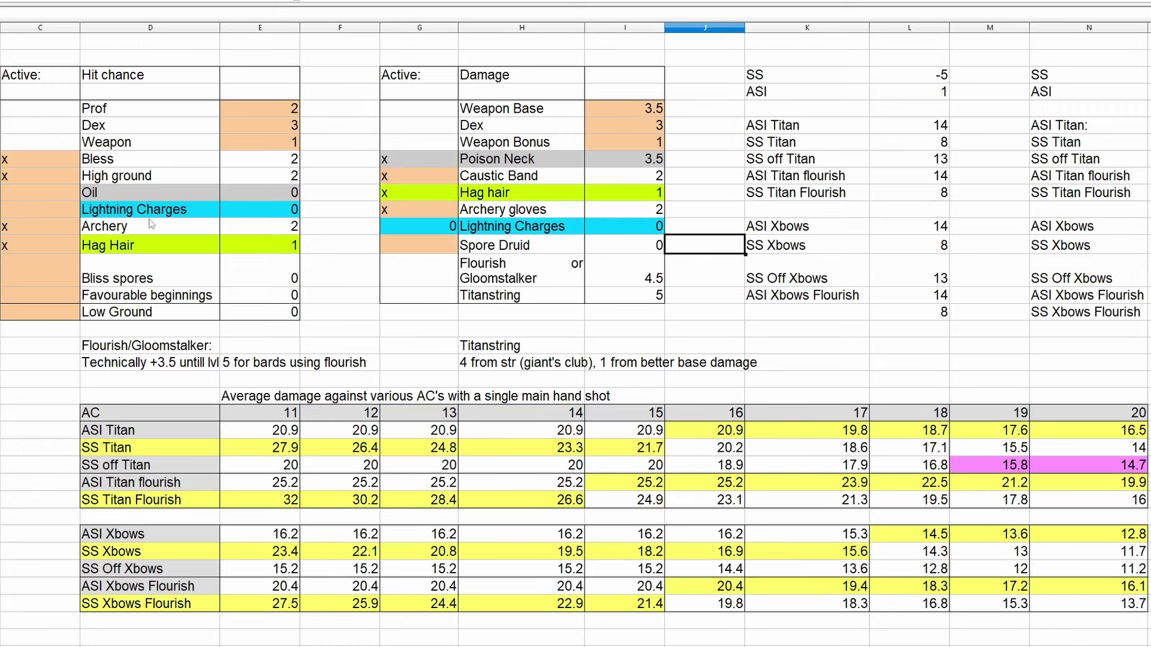
- Mark Lightning Charges as active with x in the hit chance table and compare the Xbows rows from AC 18 to 20
{"action": "left_click", "coordinate": [58, 207]}
{"action": "type", "text": "x"}
{"action": "left_click", "coordinate": [339, 295]}
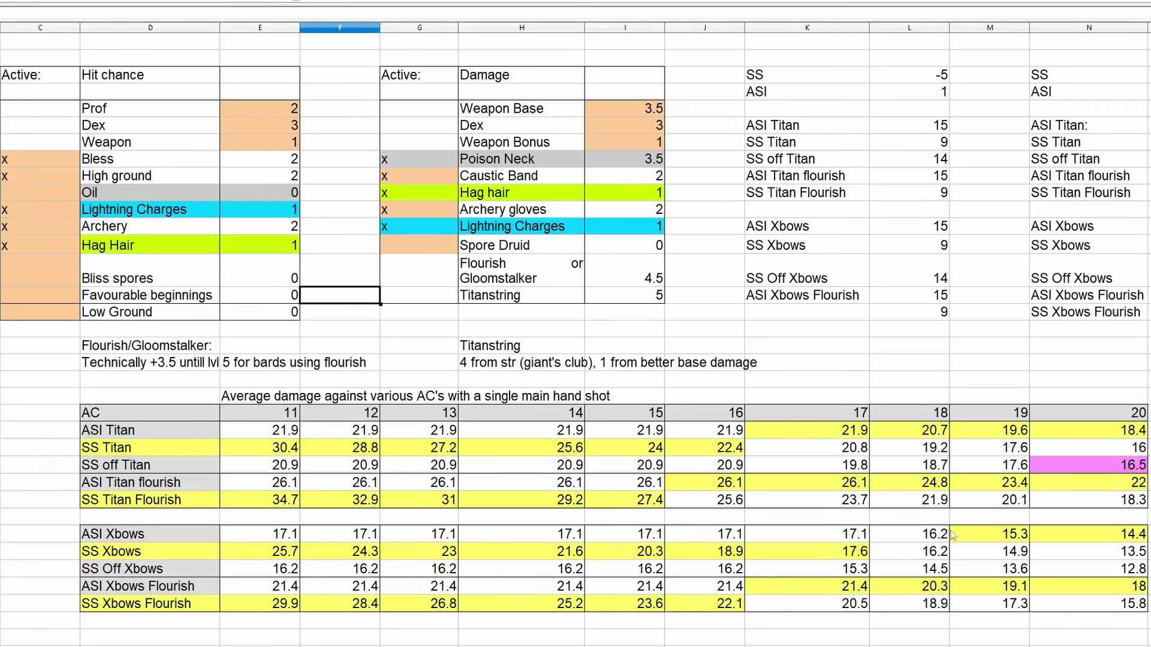
{"action": "left_click_drag", "start_coordinate": [992, 537], "coordinate": [1088, 538]}
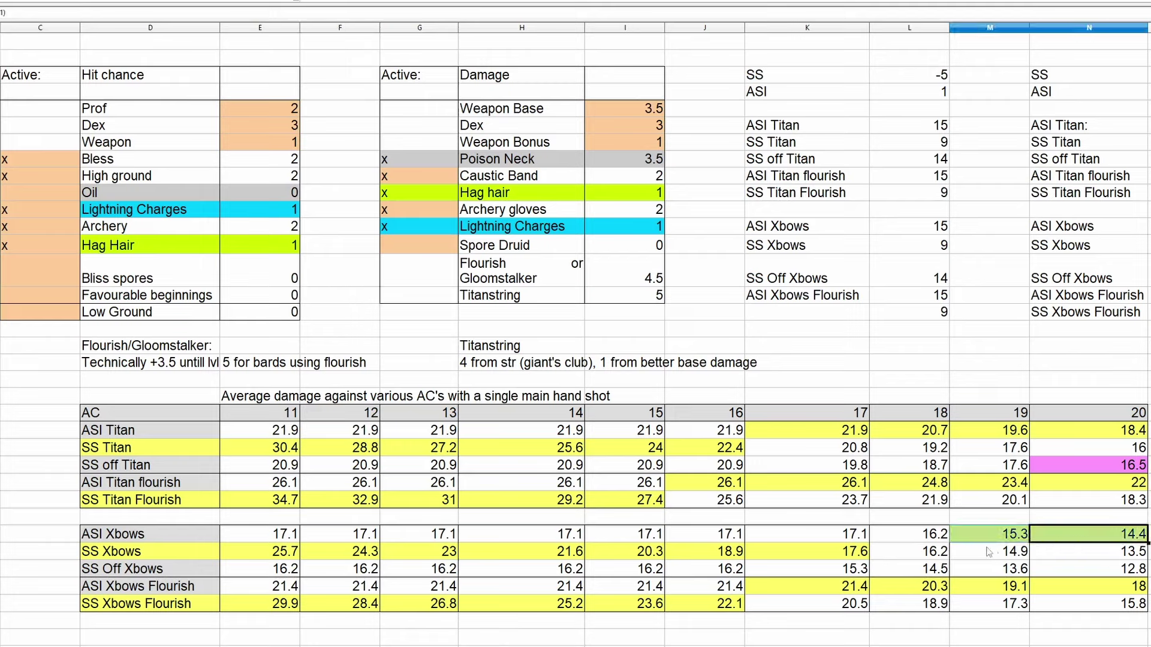
{"action": "left_click_drag", "start_coordinate": [937, 535], "coordinate": [933, 560]}
{"action": "left_click", "coordinate": [916, 550]}
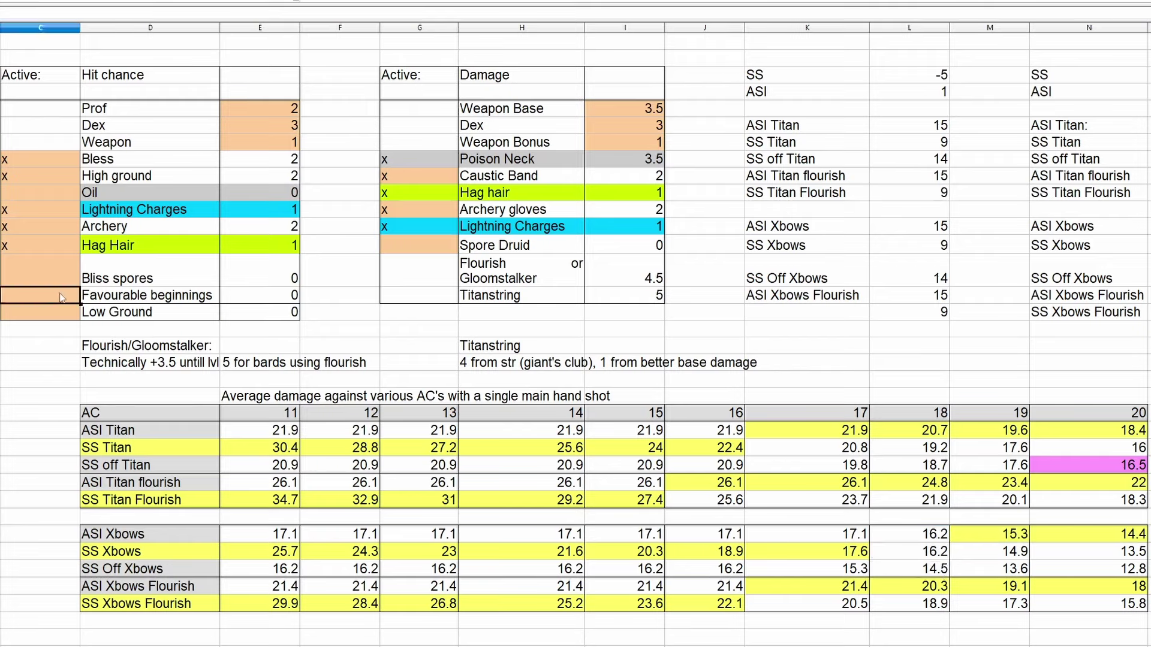
- Mark Favourable beginnings as active with x in the hit chance table
{"action": "type", "text": "x"}
{"action": "left_click", "coordinate": [80, 397]}
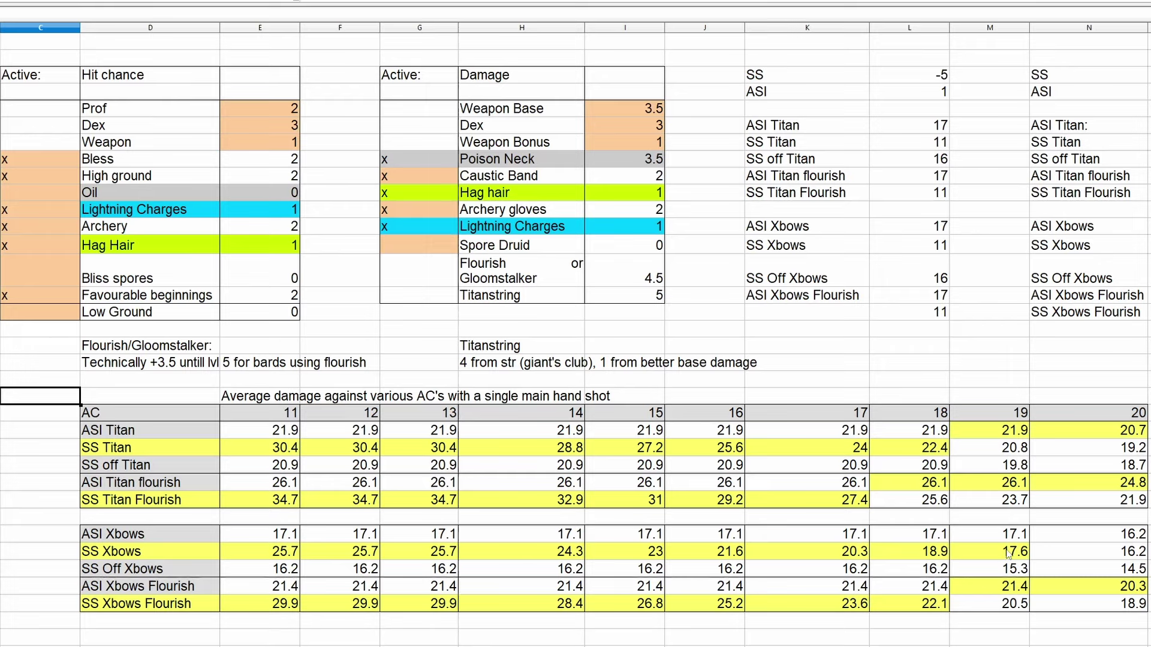
- Review the SS Xbows damage from AC 11 to 19 and clear the Lightning Charges mark in the hit chance table
{"action": "left_click_drag", "start_coordinate": [1011, 551], "coordinate": [291, 554]}
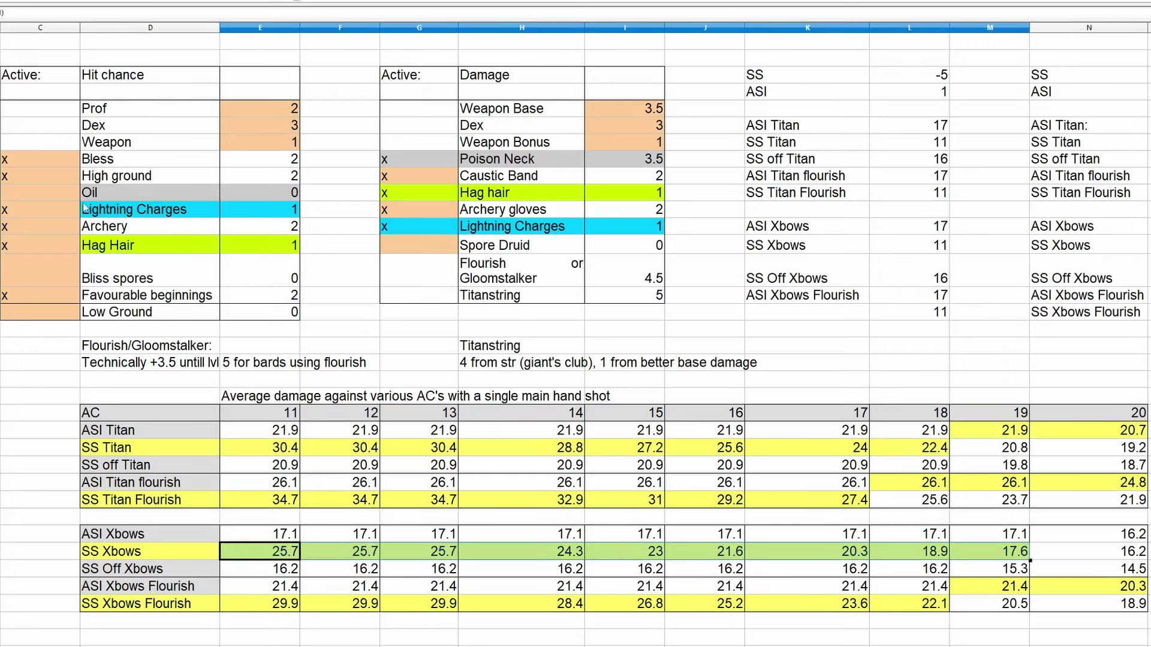
{"action": "left_click", "coordinate": [34, 213]}
{"action": "key", "text": "Delete"}
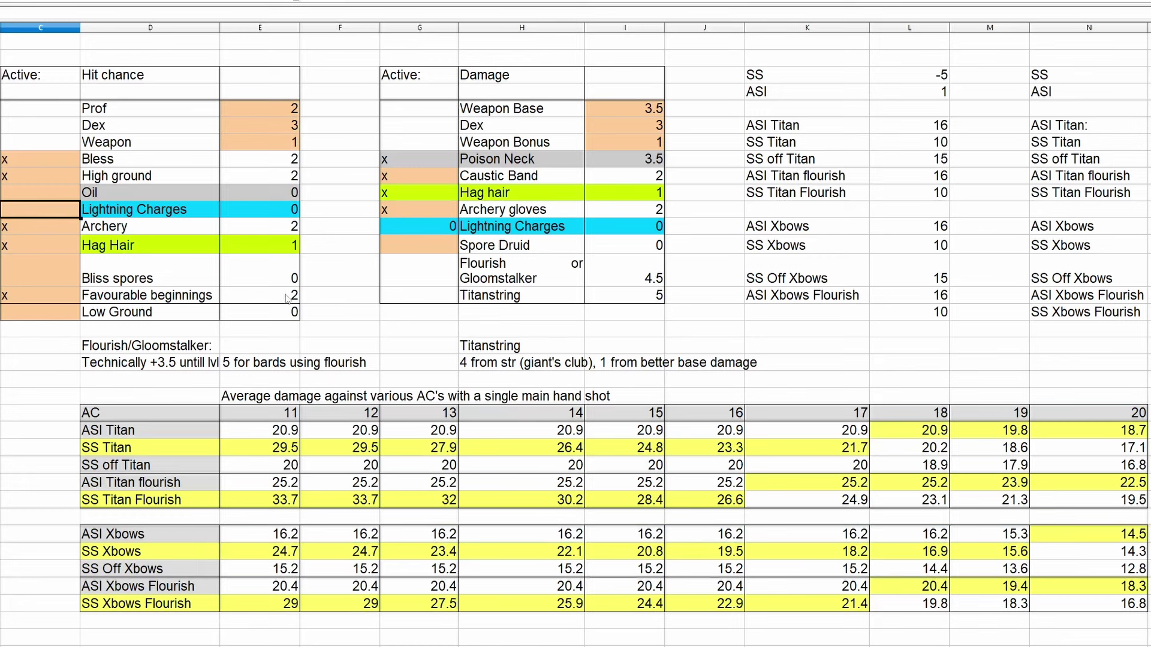
- Mark Low Ground as active with x and clear the High ground mark in the hit chance table
{"action": "left_click", "coordinate": [57, 331]}
{"action": "left_click", "coordinate": [62, 294]}
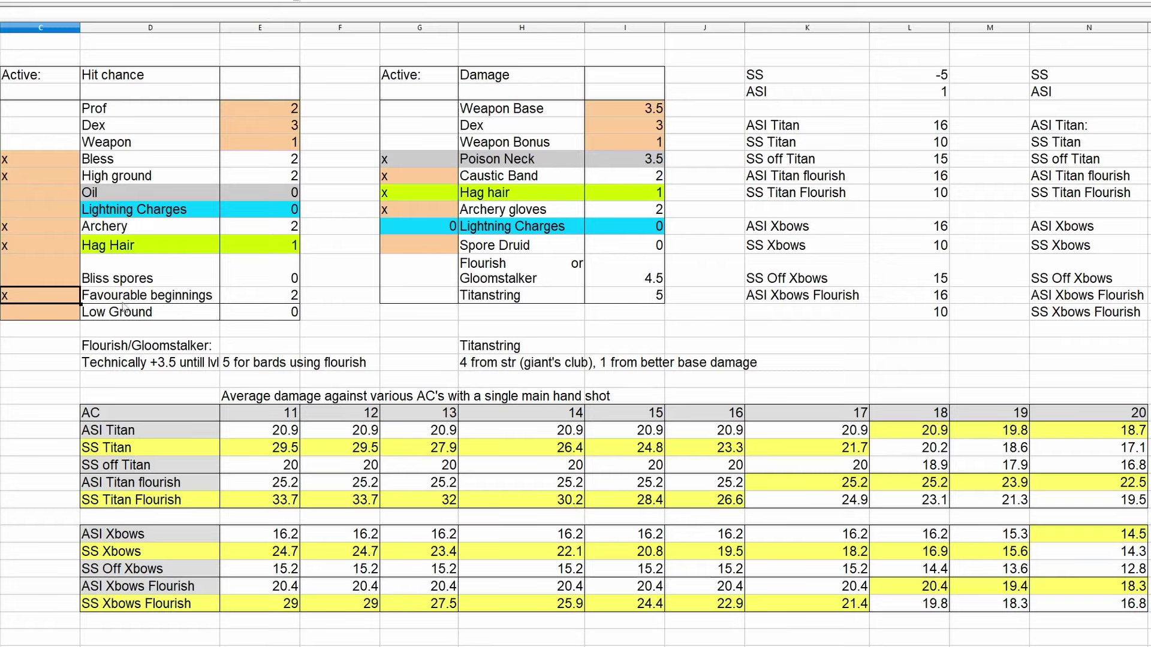
{"action": "left_click", "coordinate": [58, 313]}
{"action": "type", "text": "x"}
{"action": "left_click", "coordinate": [57, 191]}
{"action": "left_click", "coordinate": [54, 177]}
{"action": "key", "text": "Delete"}
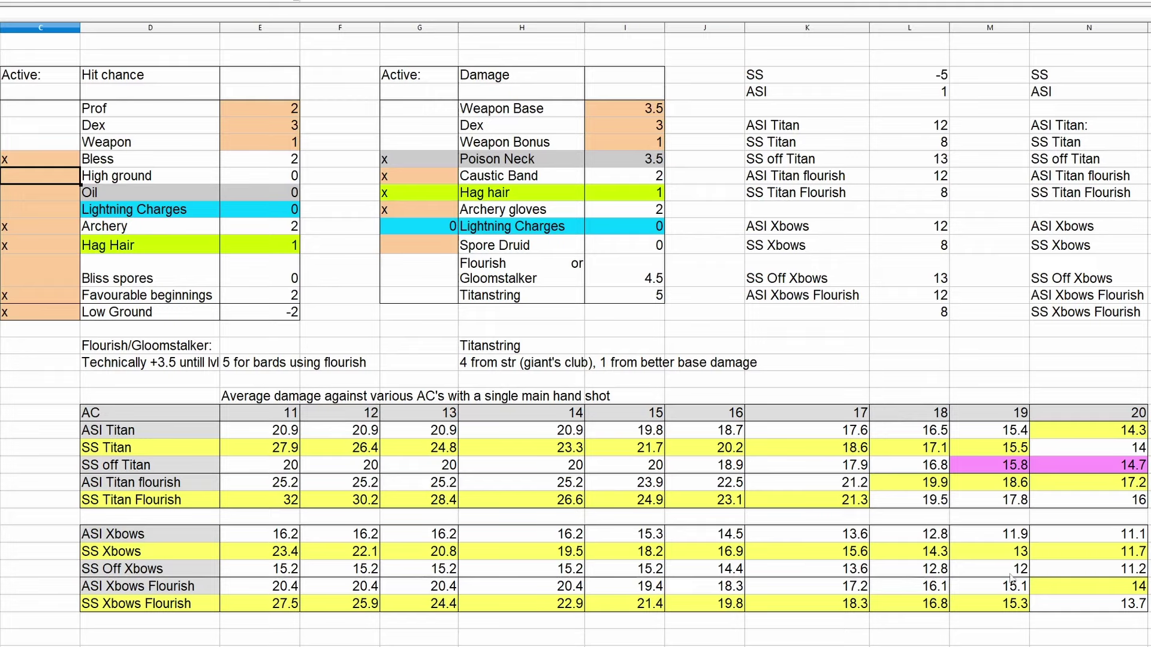
- Check the SS Xbows damage at AC 20 and AC 11, and the Low Ground modifier in the hit chance table
{"action": "left_click", "coordinate": [1126, 555]}
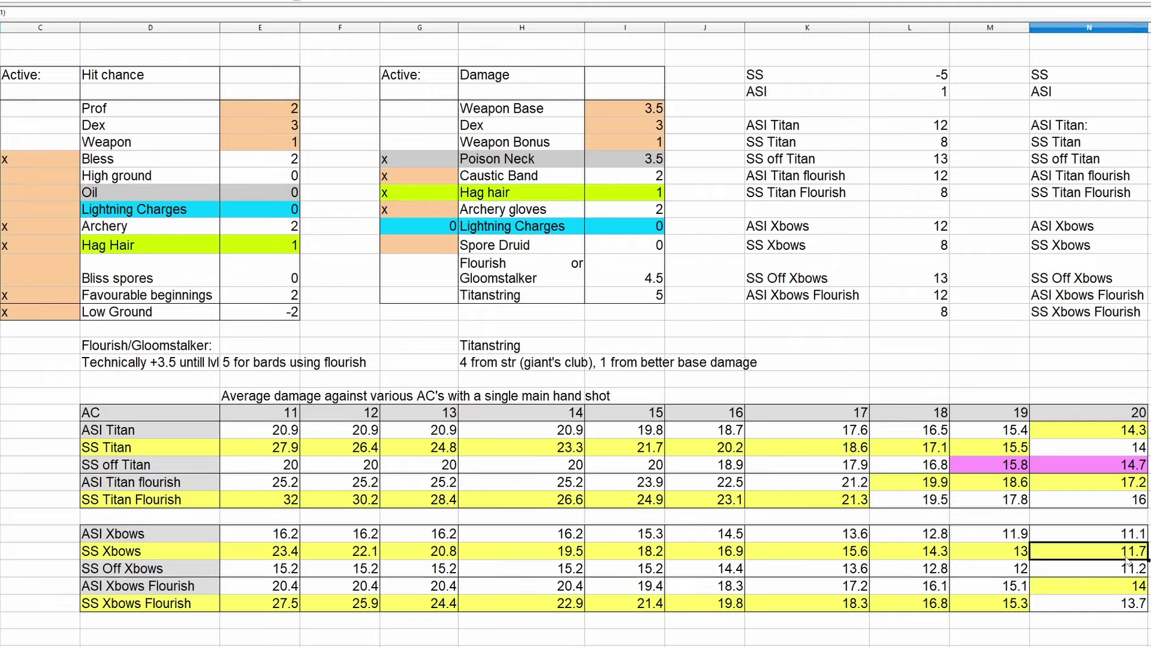
{"action": "left_click", "coordinate": [283, 555]}
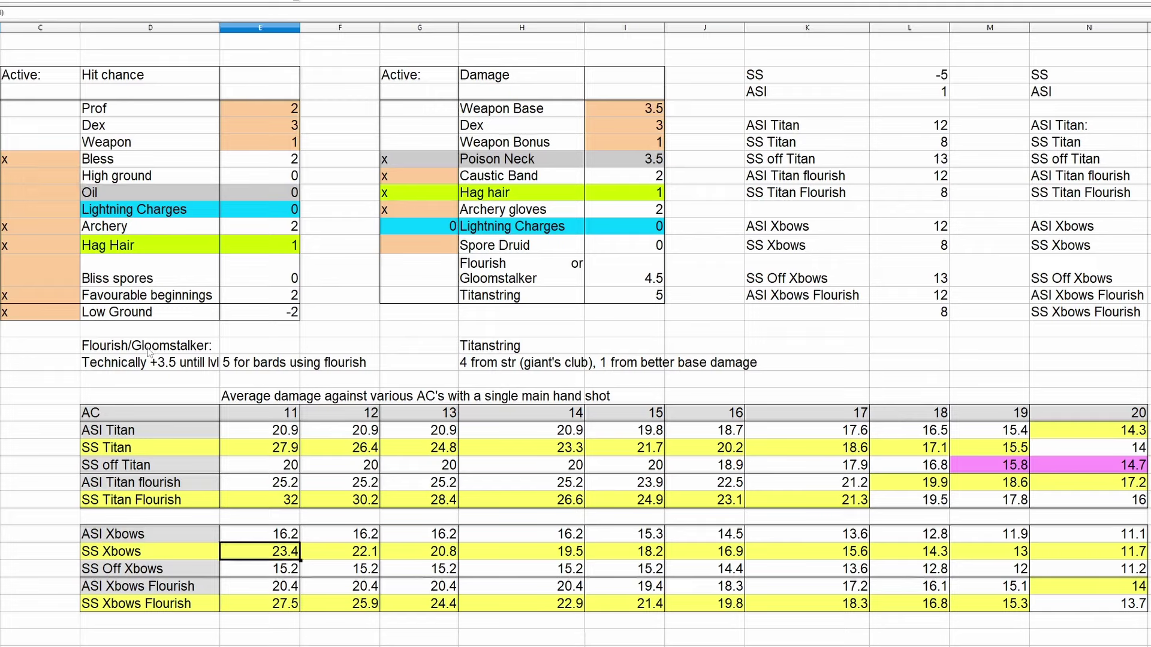
{"action": "left_click", "coordinate": [31, 309]}
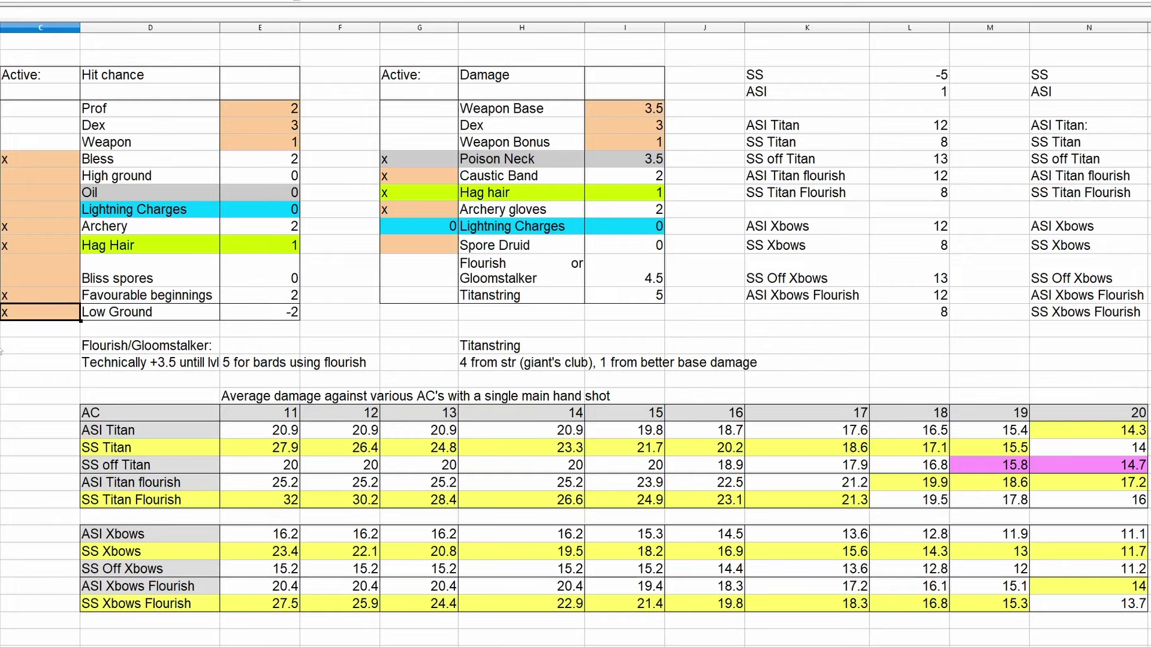
{"action": "left_click", "coordinate": [287, 317]}
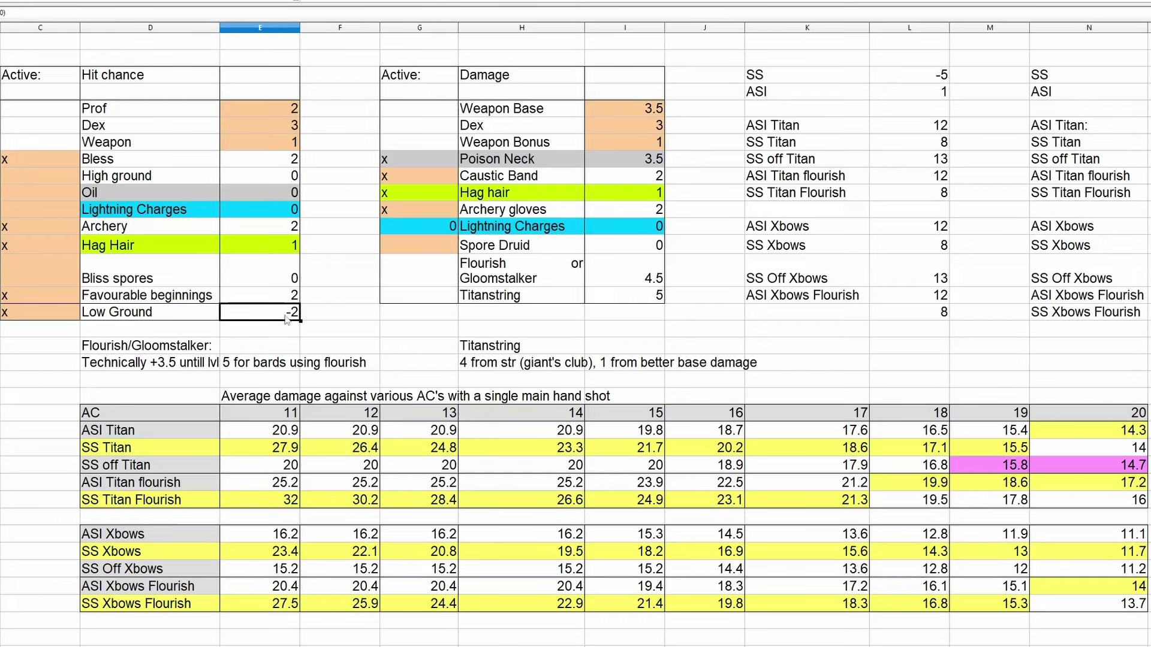
{"action": "left_click", "coordinate": [66, 364]}
{"action": "left_click", "coordinate": [58, 312]}
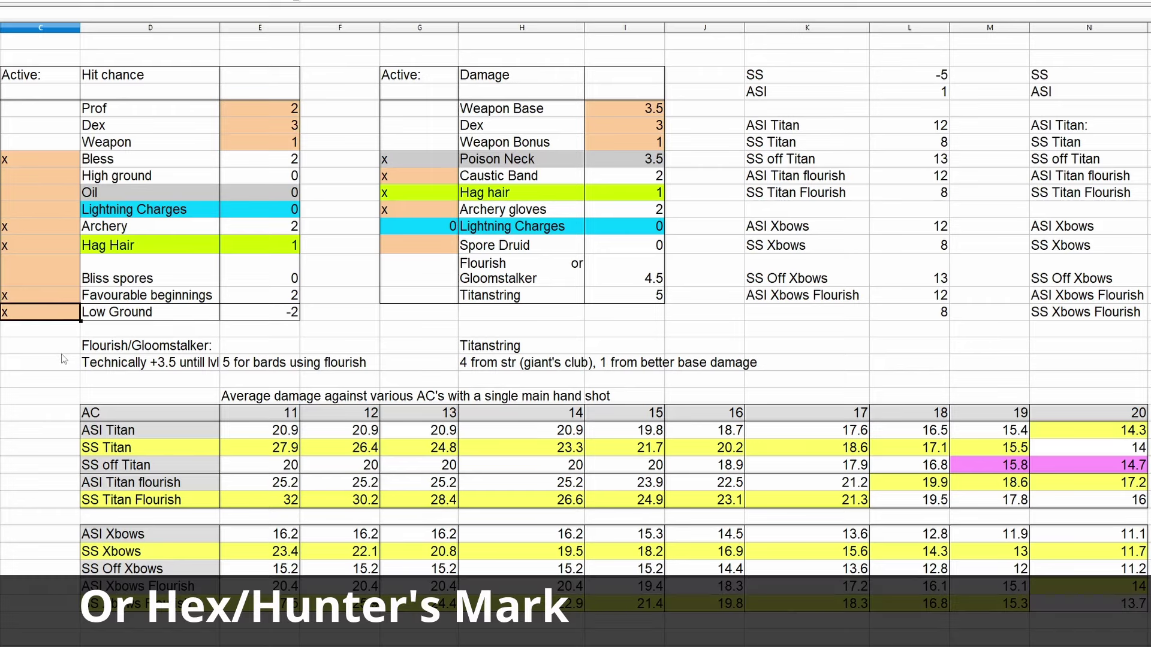
- Mark Spore Druid as active with x in the damage table
{"action": "left_click", "coordinate": [425, 251]}
{"action": "type", "text": "x"}
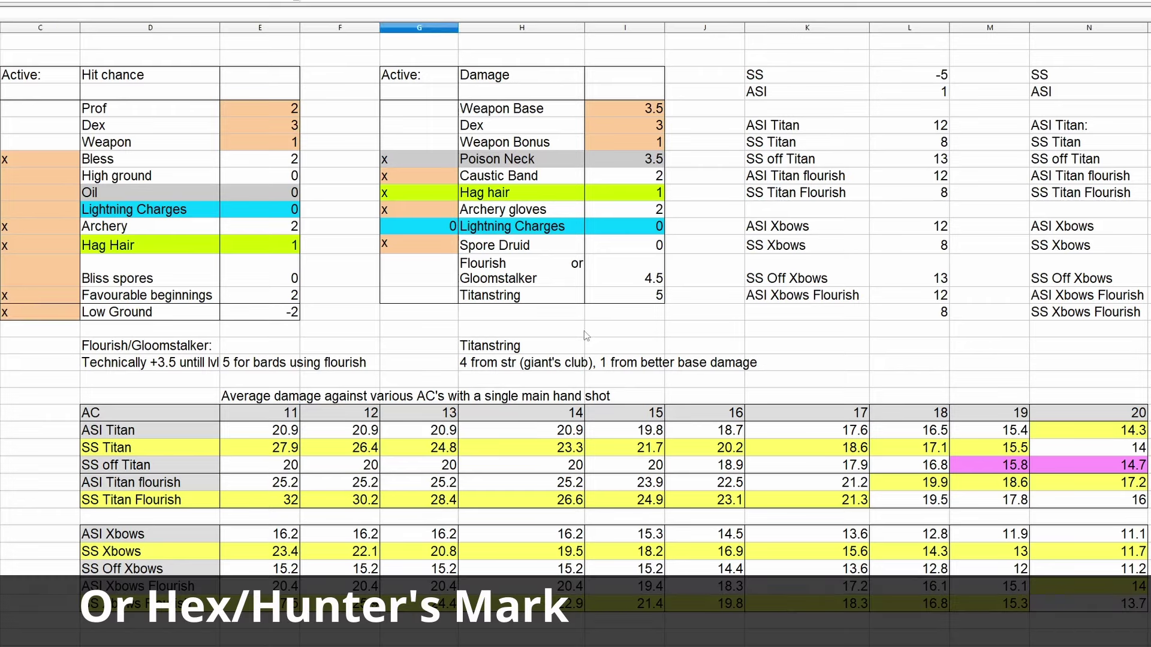
{"action": "left_click", "coordinate": [582, 330]}
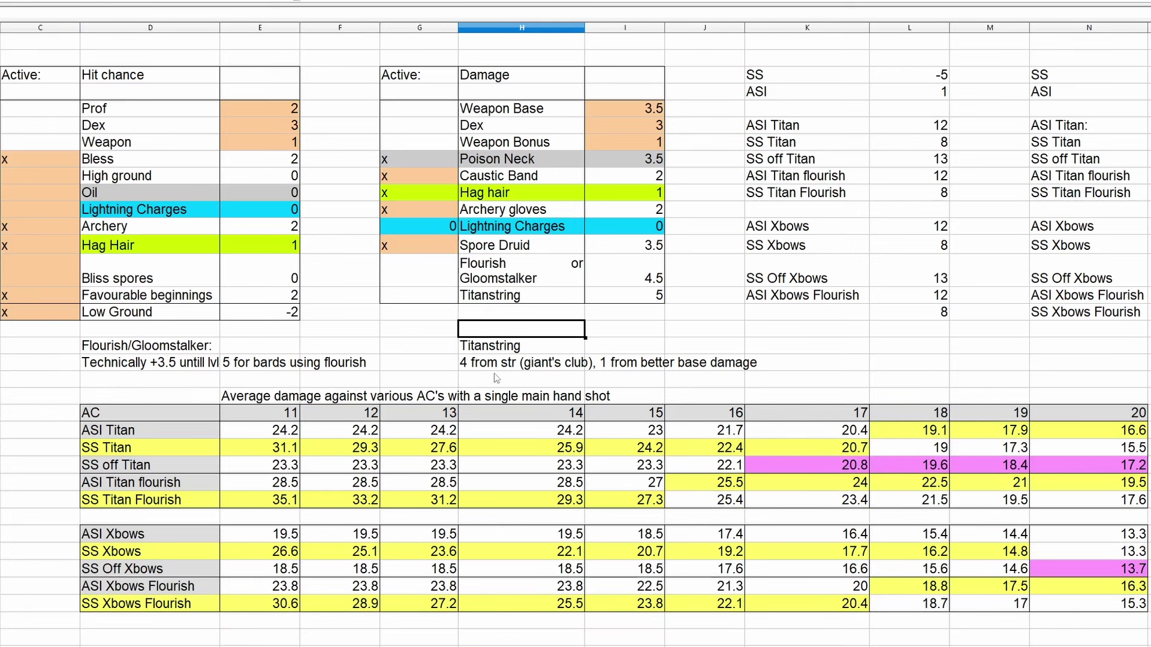
- Clear the Low Ground mark and mark High ground and Lightning Charges as active with x in the hit chance table
{"action": "left_click", "coordinate": [68, 312]}
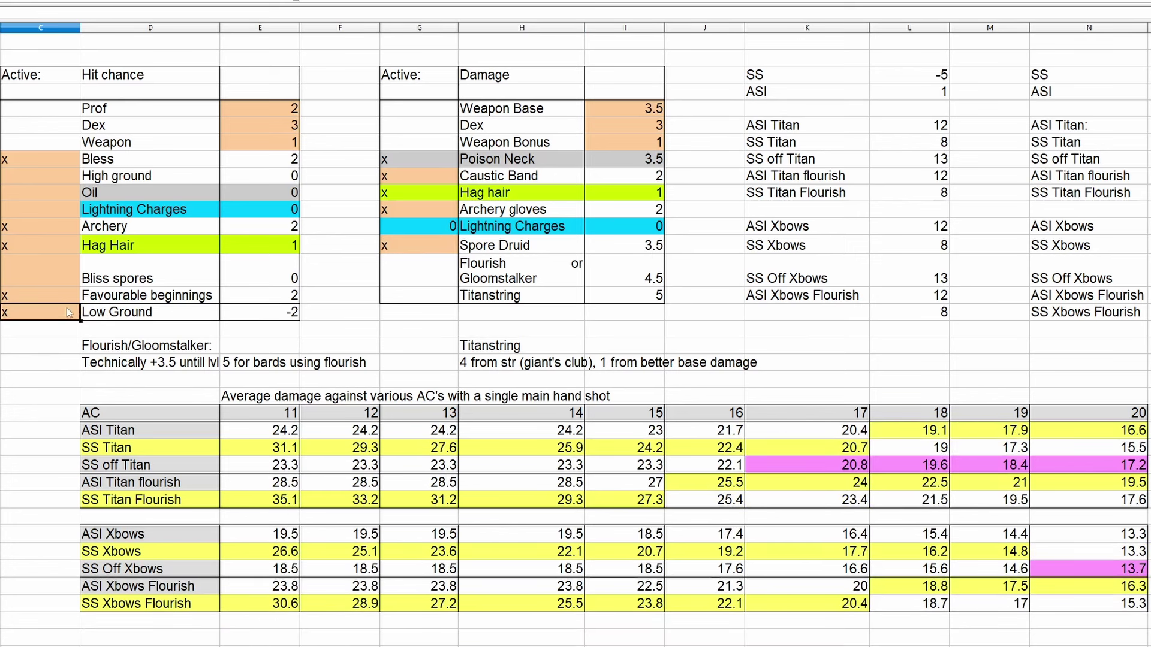
{"action": "key", "text": "Delete"}
{"action": "left_click", "coordinate": [34, 178]}
{"action": "type", "text": "x"}
{"action": "left_click", "coordinate": [44, 210]}
{"action": "type", "text": "x"}
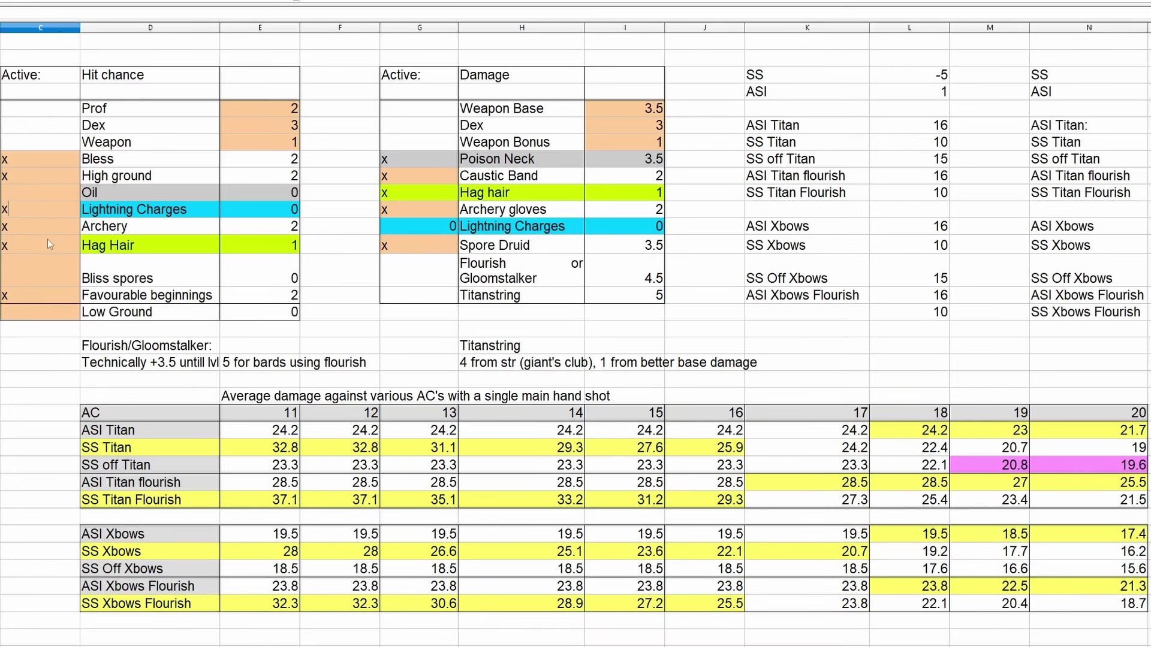
{"action": "key", "text": "Return"}
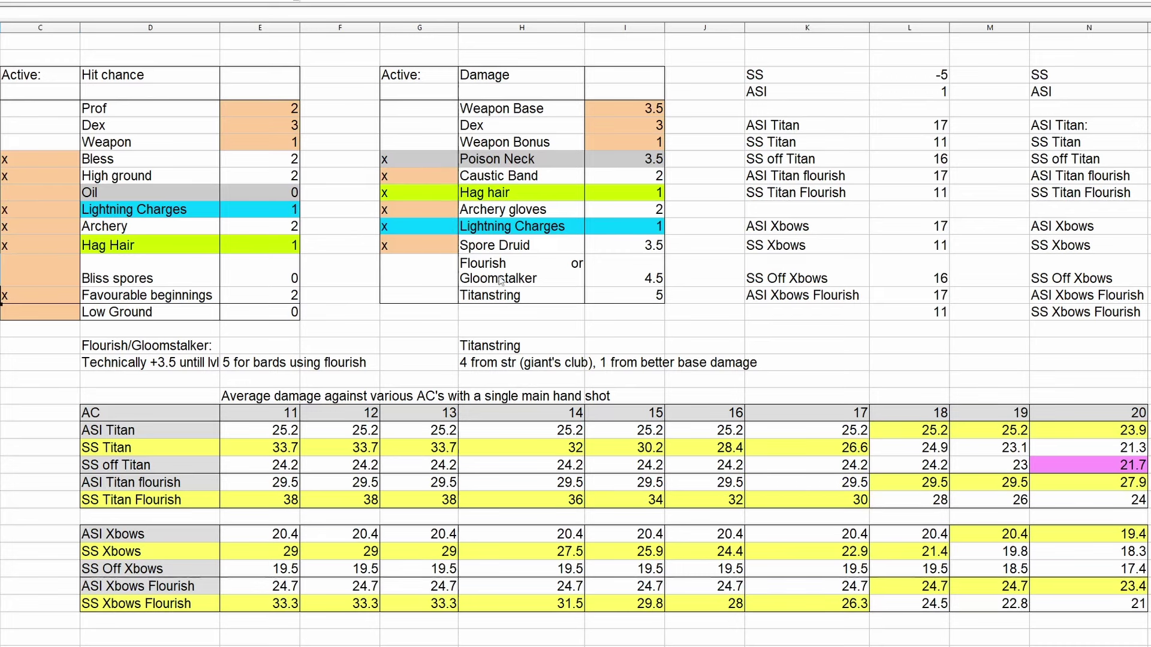
- Clear the Favourable beginnings mark in the hit chance table
{"action": "scroll", "coordinate": [264, 408], "scroll_direction": "down", "scroll_amount": 2}
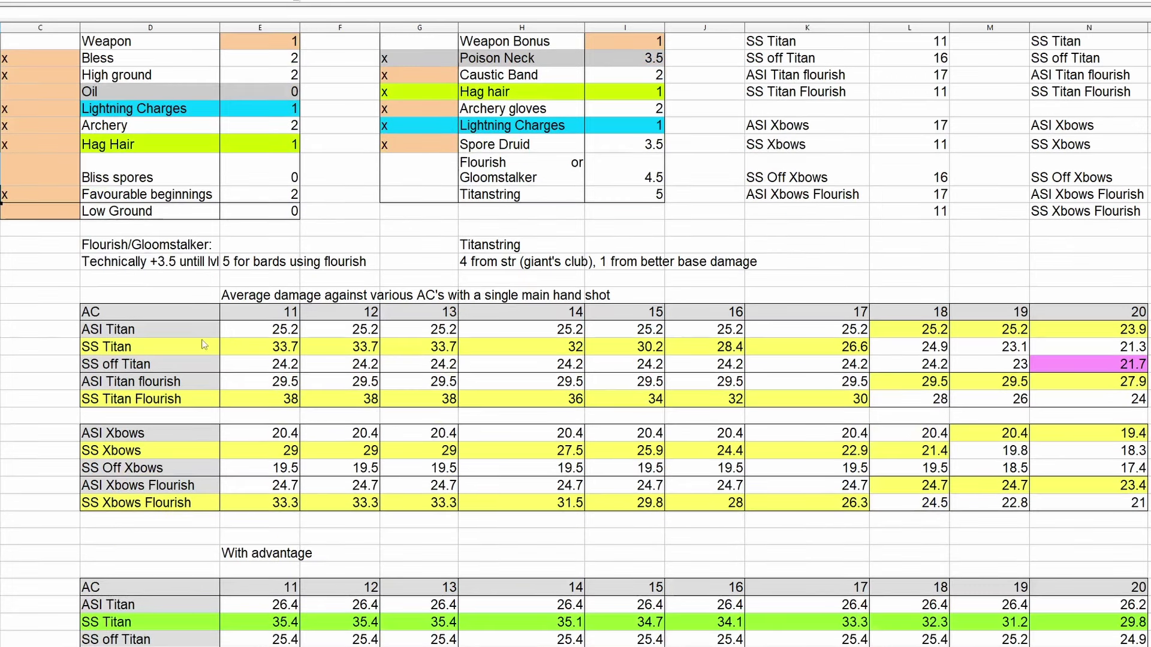
{"action": "scroll", "coordinate": [264, 408], "scroll_direction": "up", "scroll_amount": 2}
{"action": "left_click", "coordinate": [39, 177]}
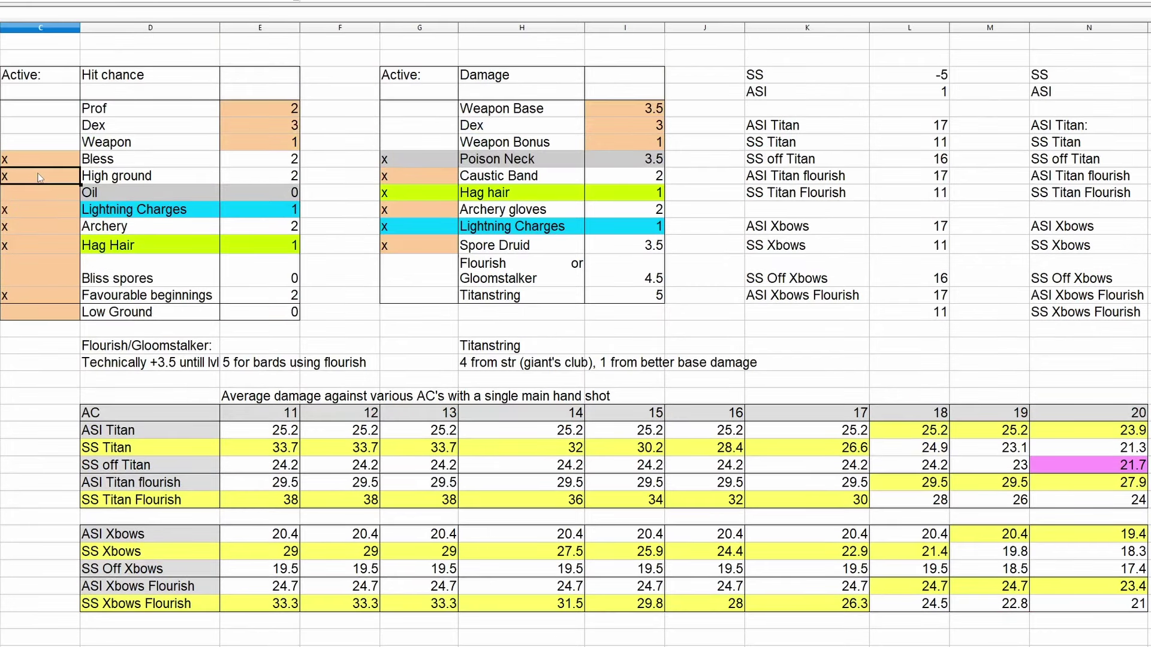
{"action": "left_click", "coordinate": [34, 205]}
{"action": "left_click", "coordinate": [43, 291]}
{"action": "key", "text": "Delete"}
{"action": "left_click", "coordinate": [21, 362]}
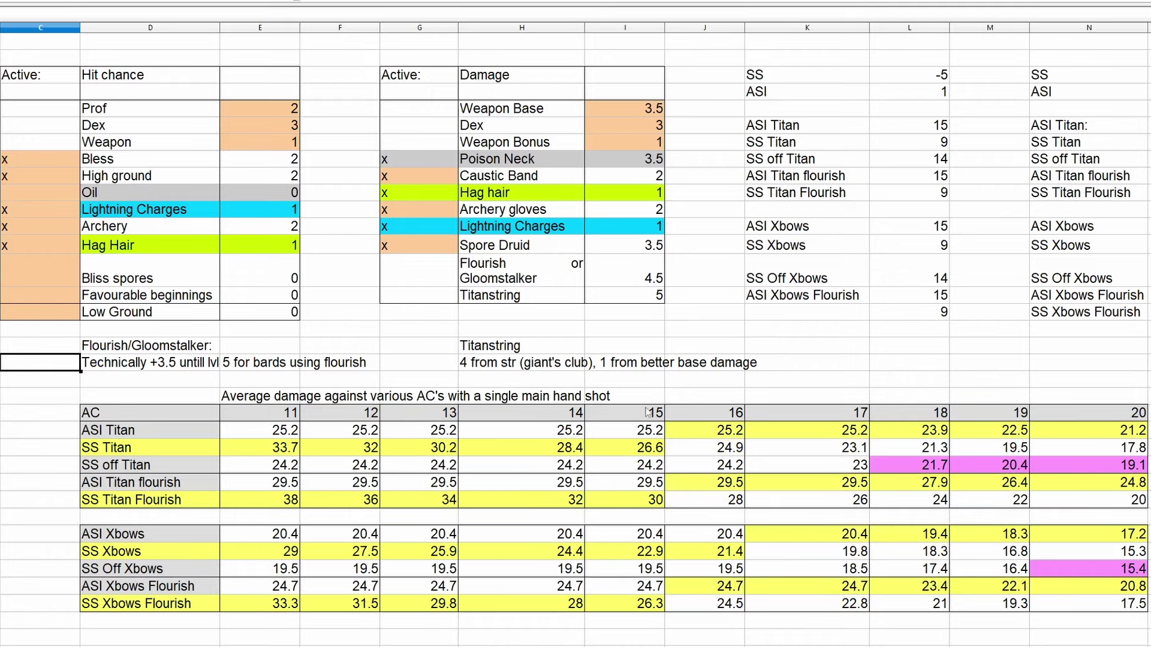
- Try a Prof value of 3 in the hit chance table and set it back to 2
{"action": "left_click", "coordinate": [109, 229]}
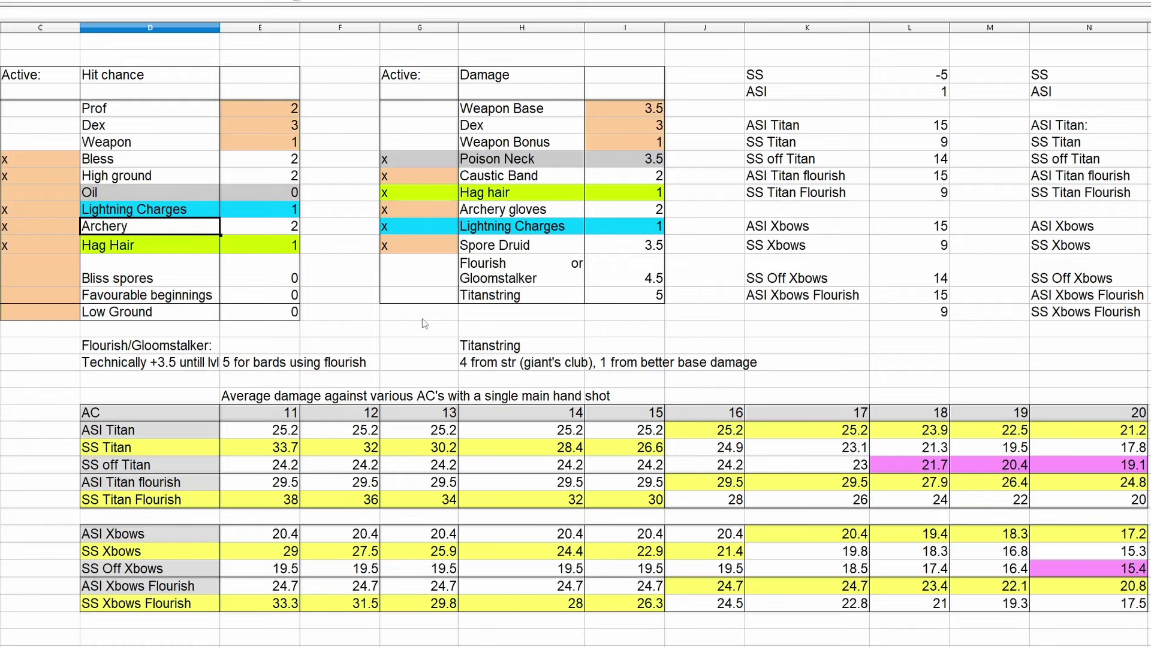
{"action": "left_click", "coordinate": [269, 111]}
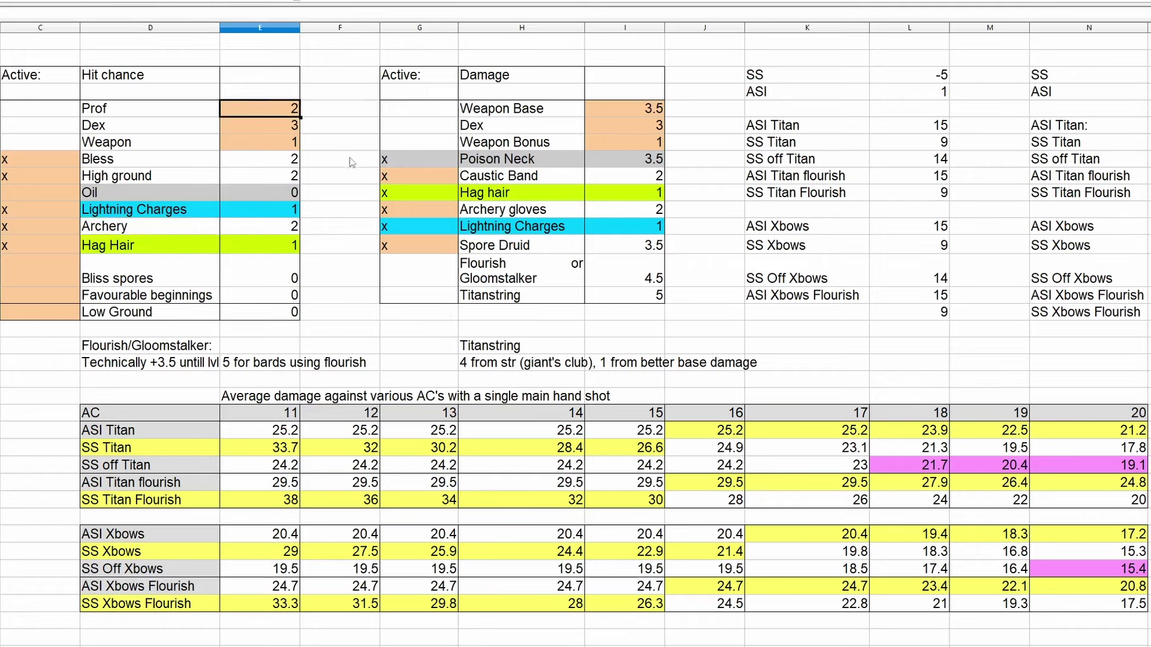
{"action": "type", "text": "3"}
{"action": "key", "text": "Return"}
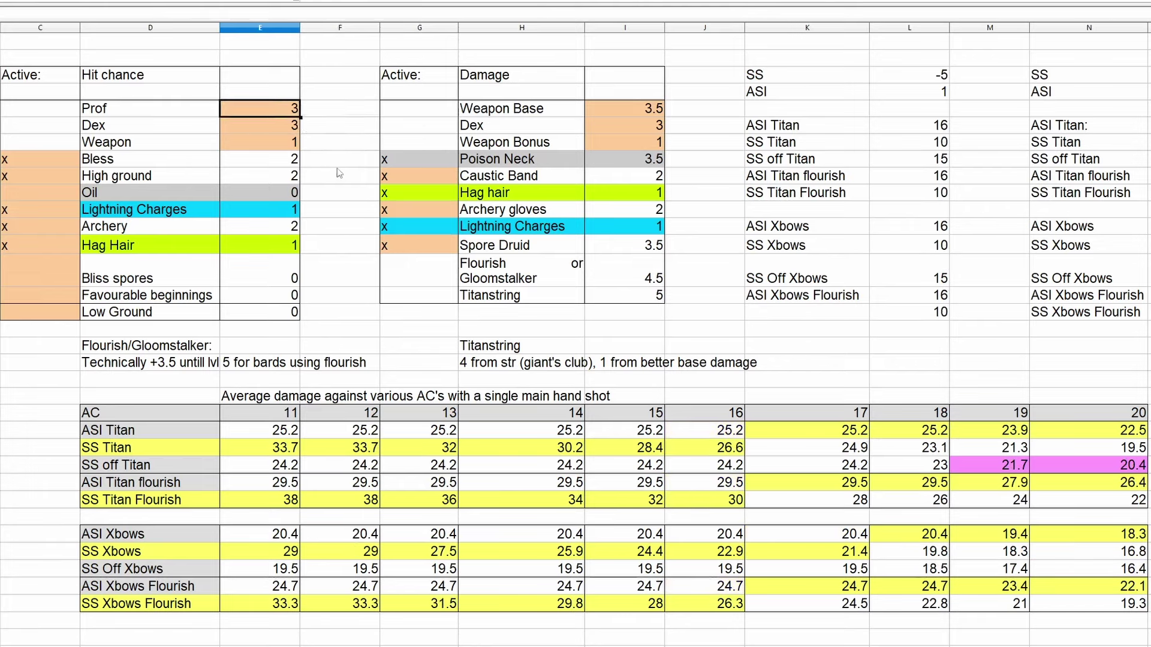
{"action": "type", "text": "2"}
{"action": "key", "text": "Return"}
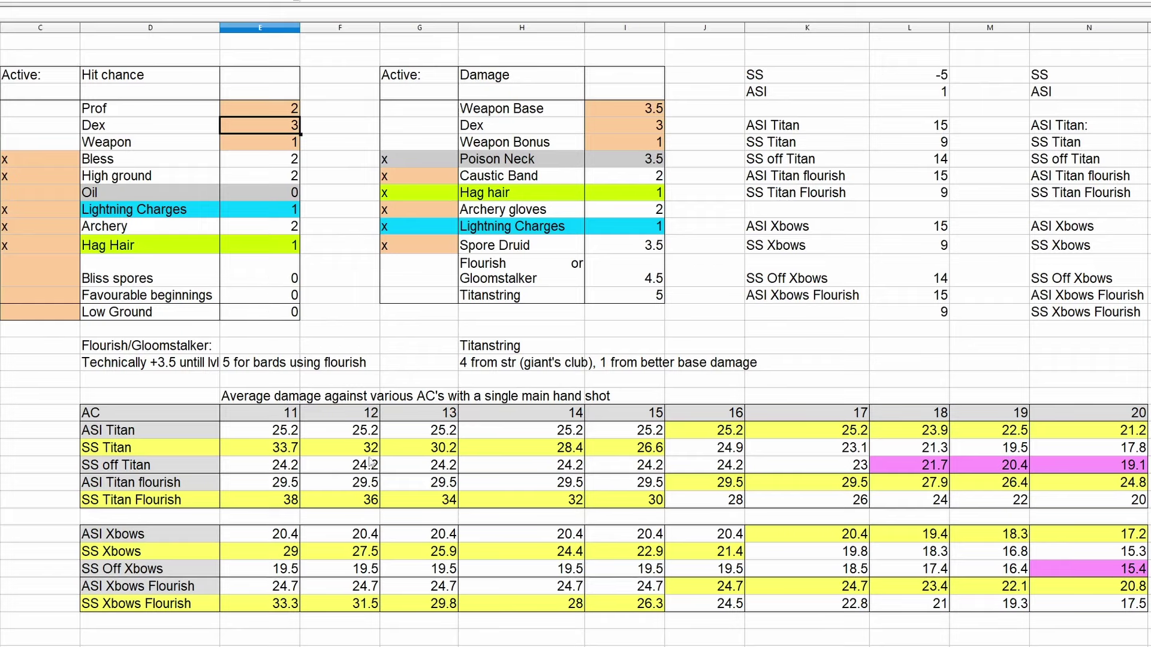
- Review the active damage marks, the SS Titan Flourish and SS Xbows Flourish rows from AC 11 to 15, and the Flourish/Gloomstalker note
{"action": "left_click_drag", "start_coordinate": [405, 157], "coordinate": [405, 246]}
{"action": "left_click", "coordinate": [356, 288]}
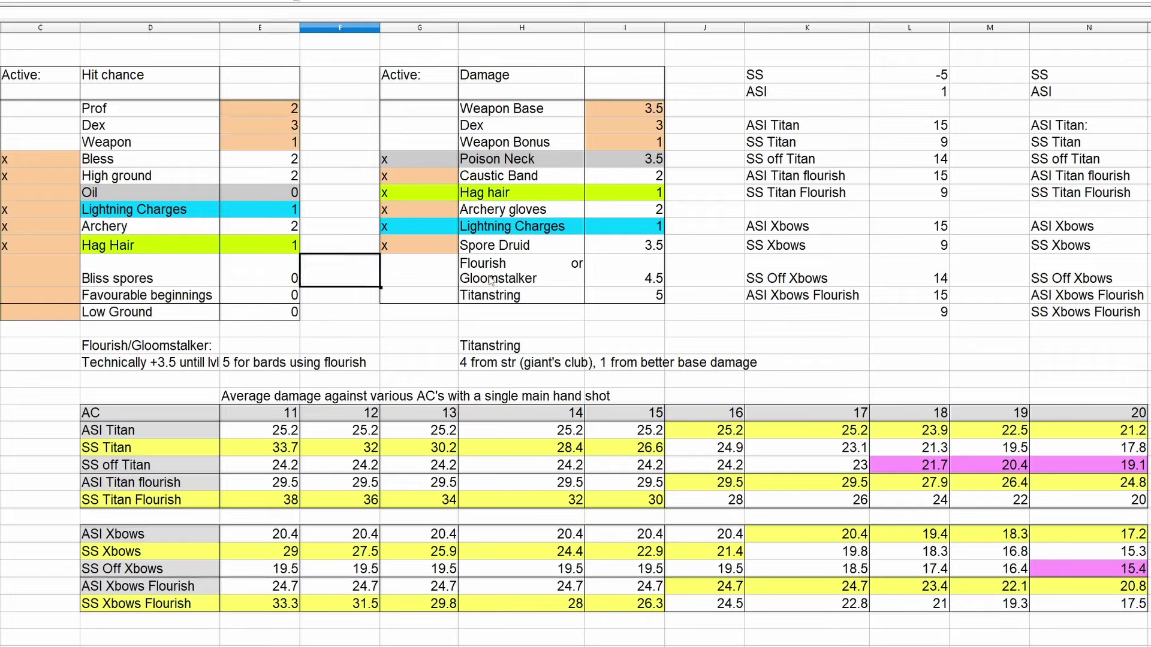
{"action": "left_click", "coordinate": [112, 499]}
{"action": "left_click_drag", "start_coordinate": [112, 500], "coordinate": [621, 506]}
{"action": "left_click_drag", "start_coordinate": [121, 605], "coordinate": [620, 603]}
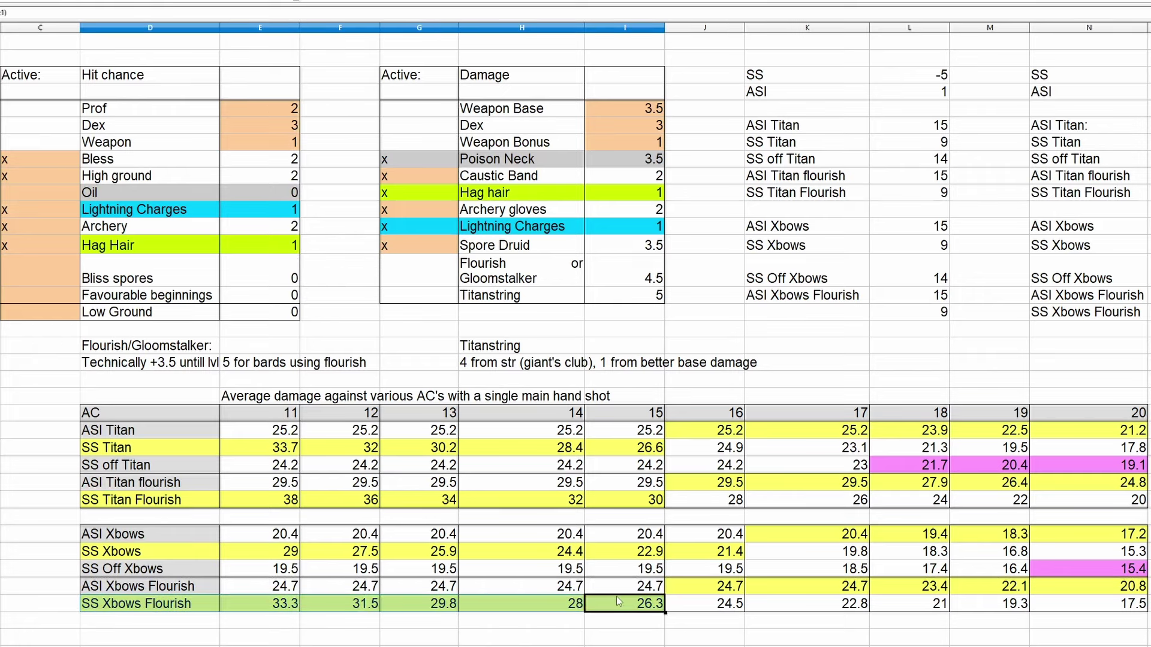
{"action": "left_click_drag", "start_coordinate": [116, 347], "coordinate": [351, 362]}
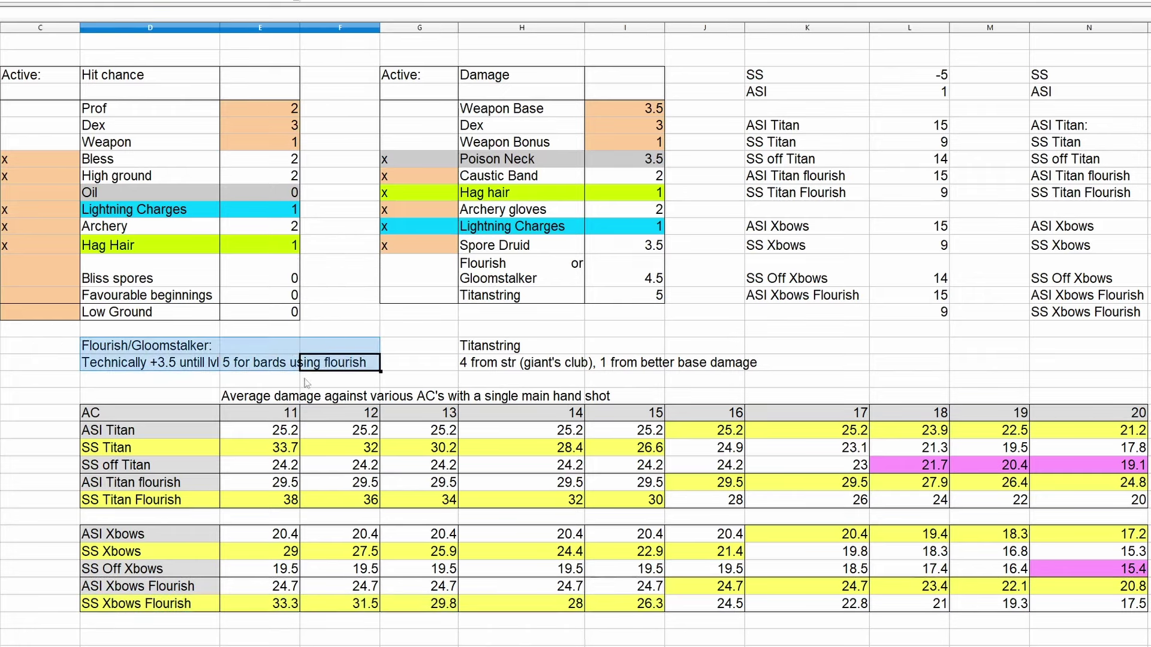
{"action": "left_click", "coordinate": [136, 378]}
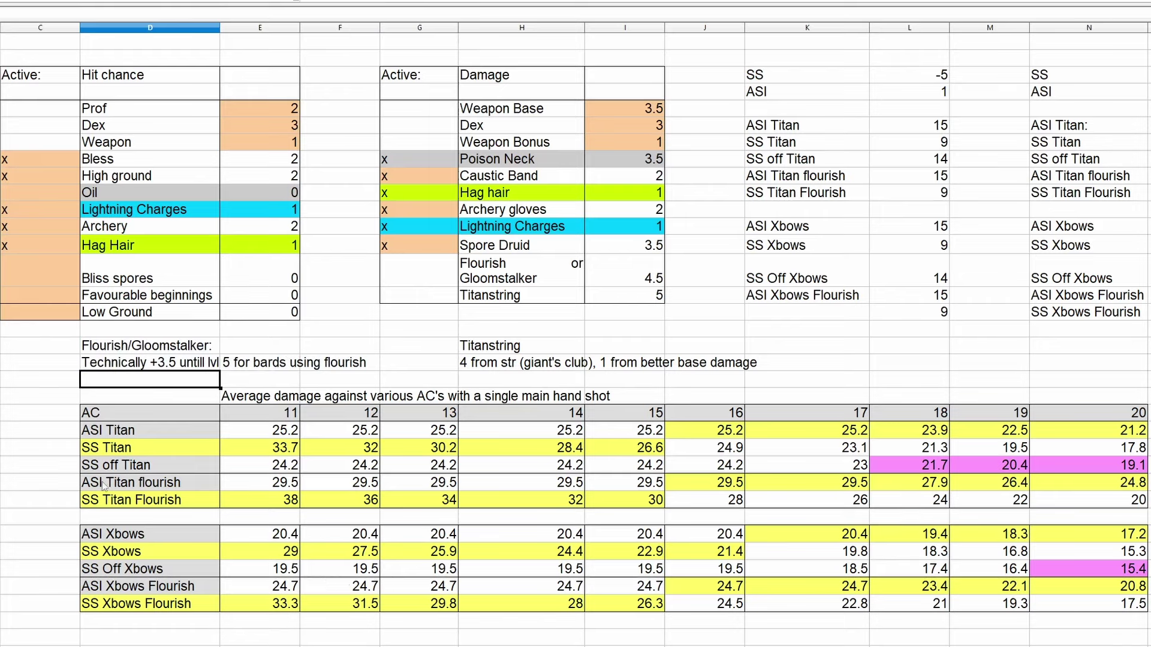
- Compare SS Titan Flourish with ASI Titan flourish damage across AC 11 to 16
{"action": "left_click_drag", "start_coordinate": [109, 503], "coordinate": [623, 501]}
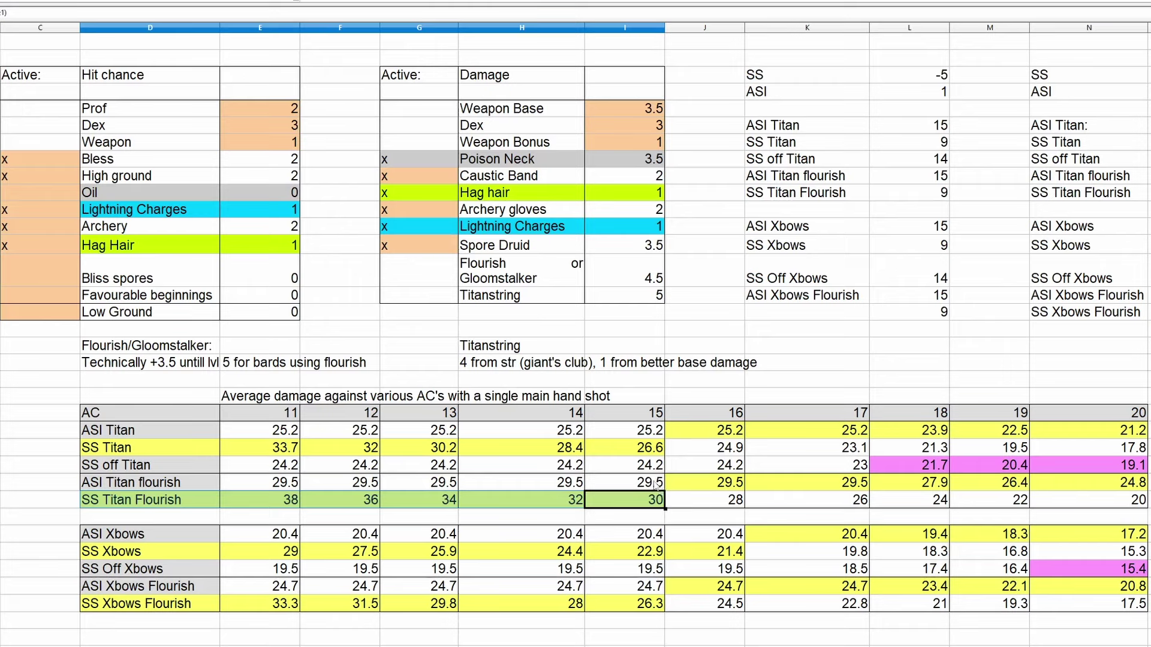
{"action": "key", "text": "Escape"}
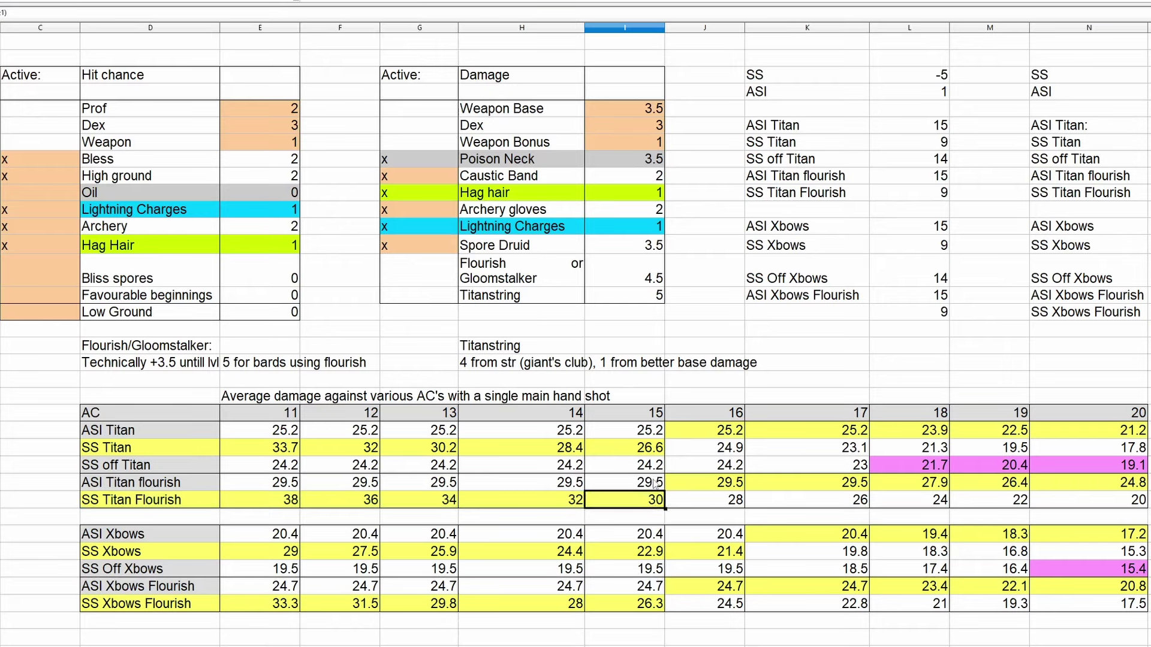
{"action": "key", "text": "Right"}
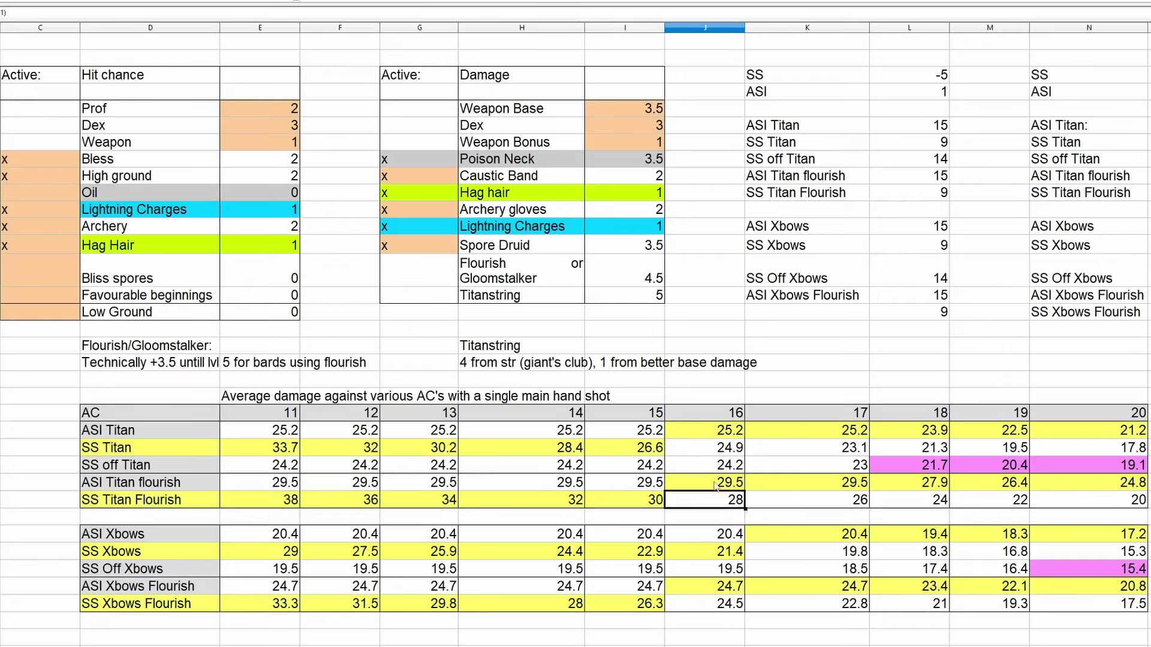
{"action": "left_click", "coordinate": [714, 487]}
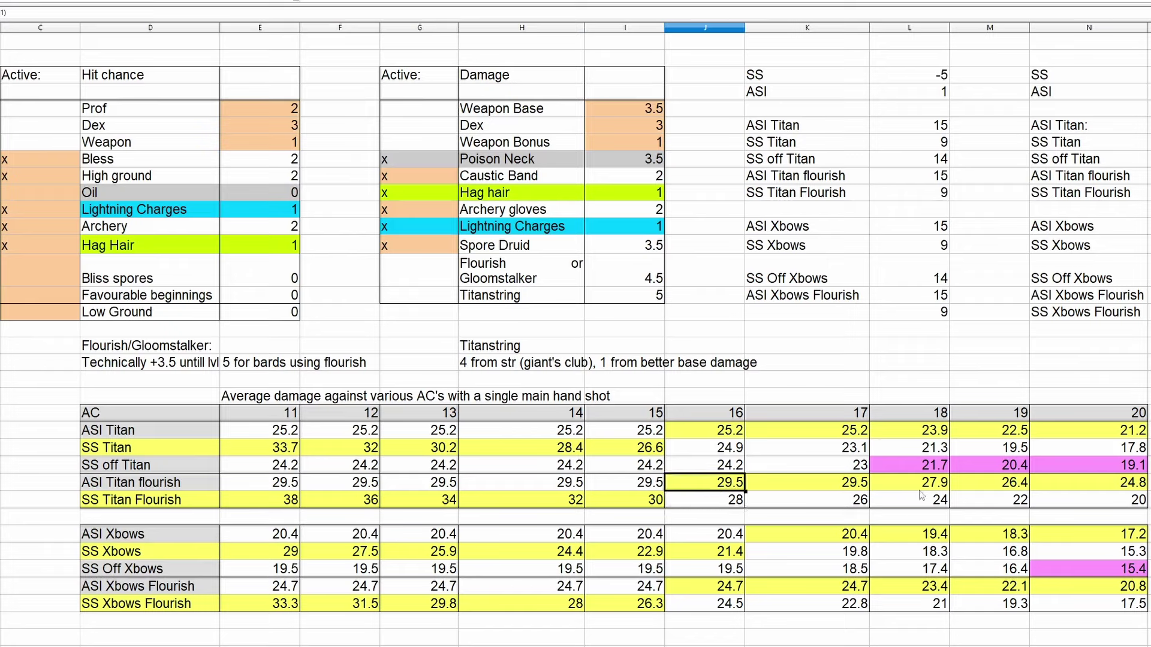
{"action": "left_click_drag", "start_coordinate": [273, 478], "coordinate": [280, 495]}
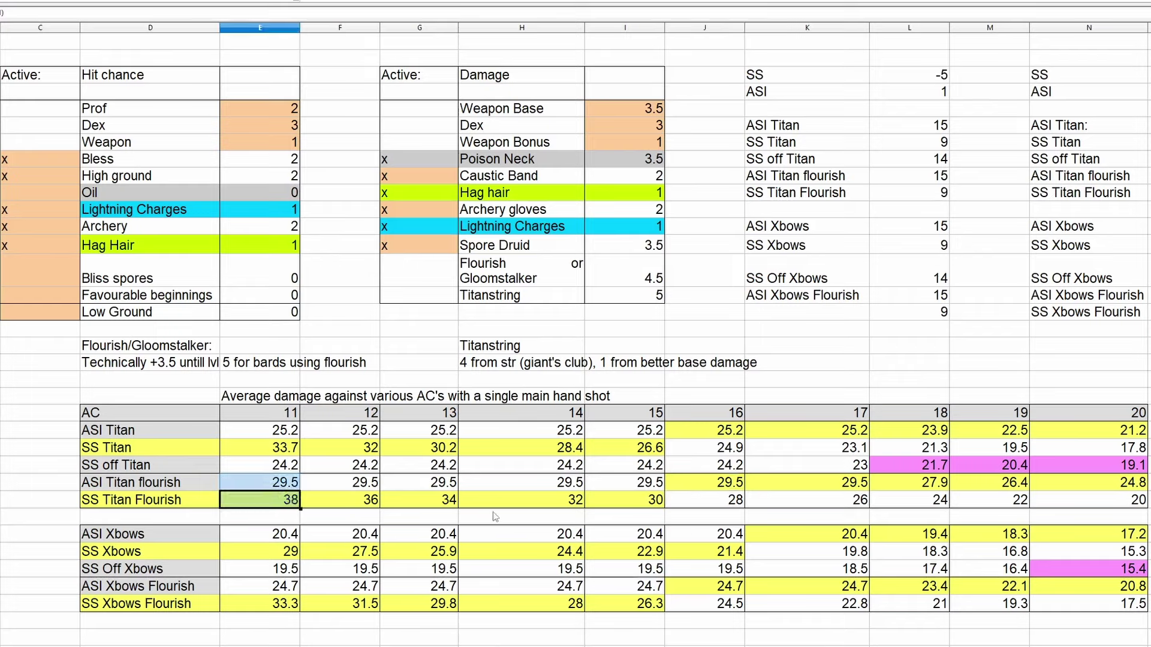
{"action": "left_click_drag", "start_coordinate": [441, 484], "coordinate": [443, 504]}
{"action": "left_click", "coordinate": [520, 503]}
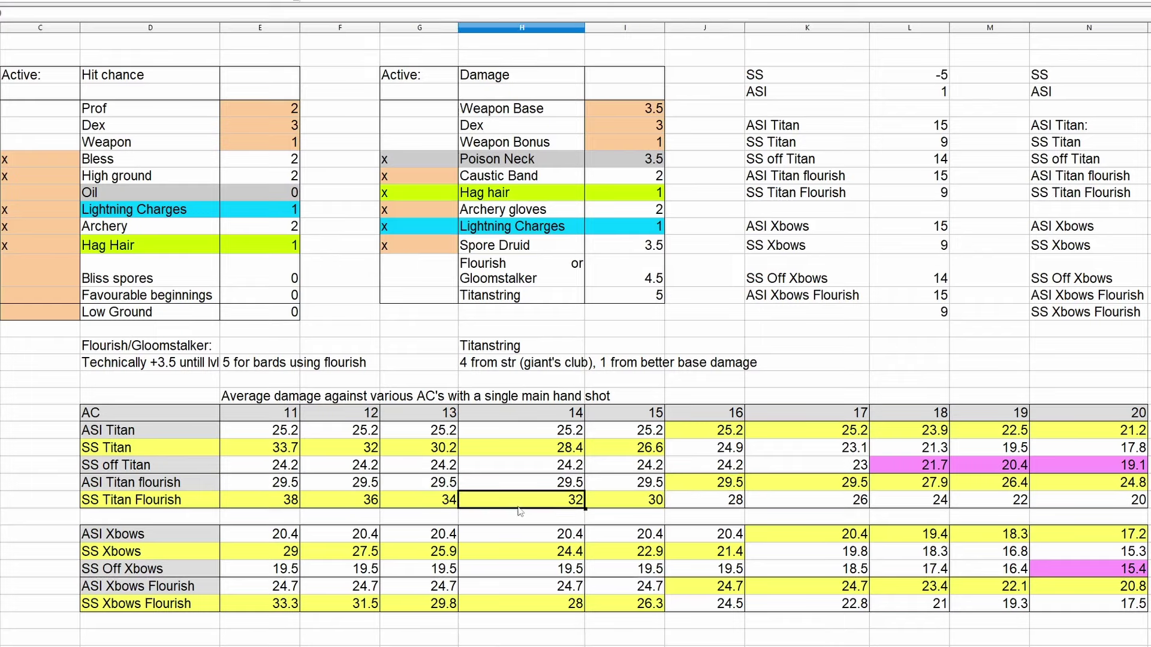
- Mark Favourable beginnings as active with x and compare ASI Titan flourish with SS Titan Flourish at AC 17, 20 and 13
{"action": "left_click", "coordinate": [60, 295]}
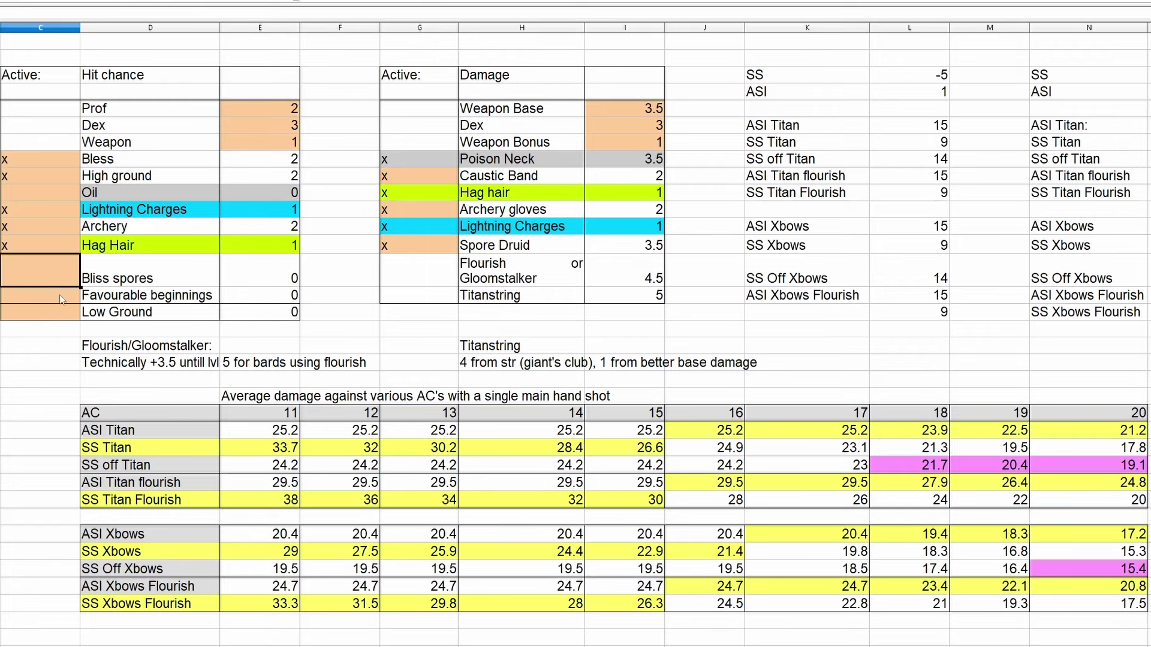
{"action": "type", "text": "x"}
{"action": "key", "text": "Return"}
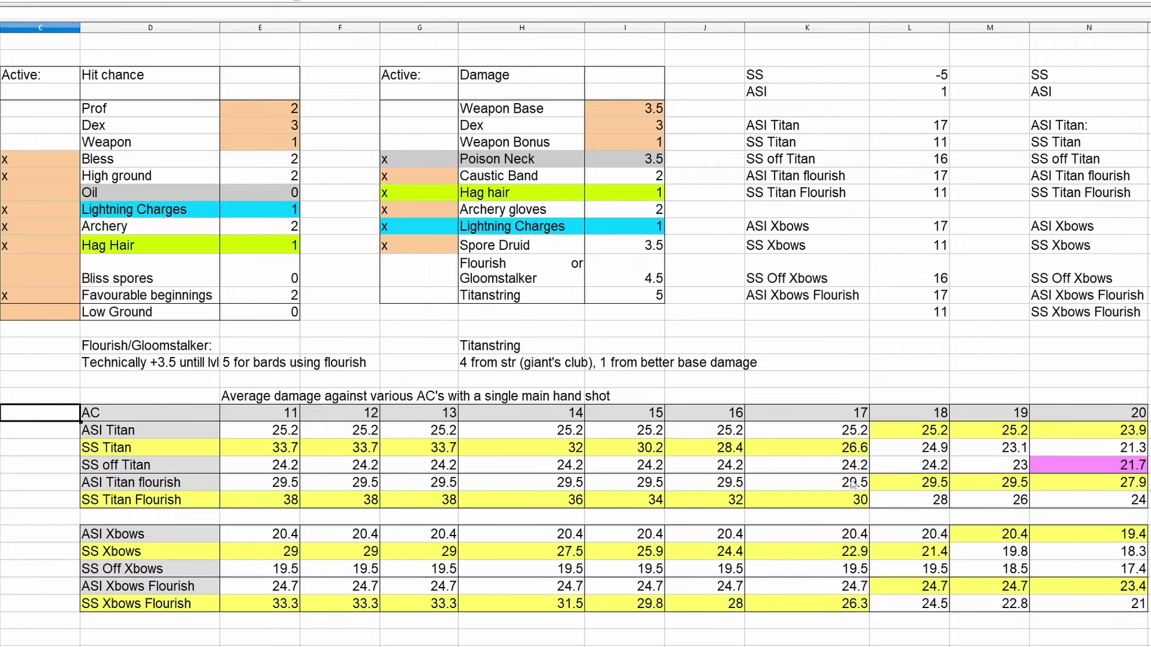
{"action": "left_click", "coordinate": [854, 483]}
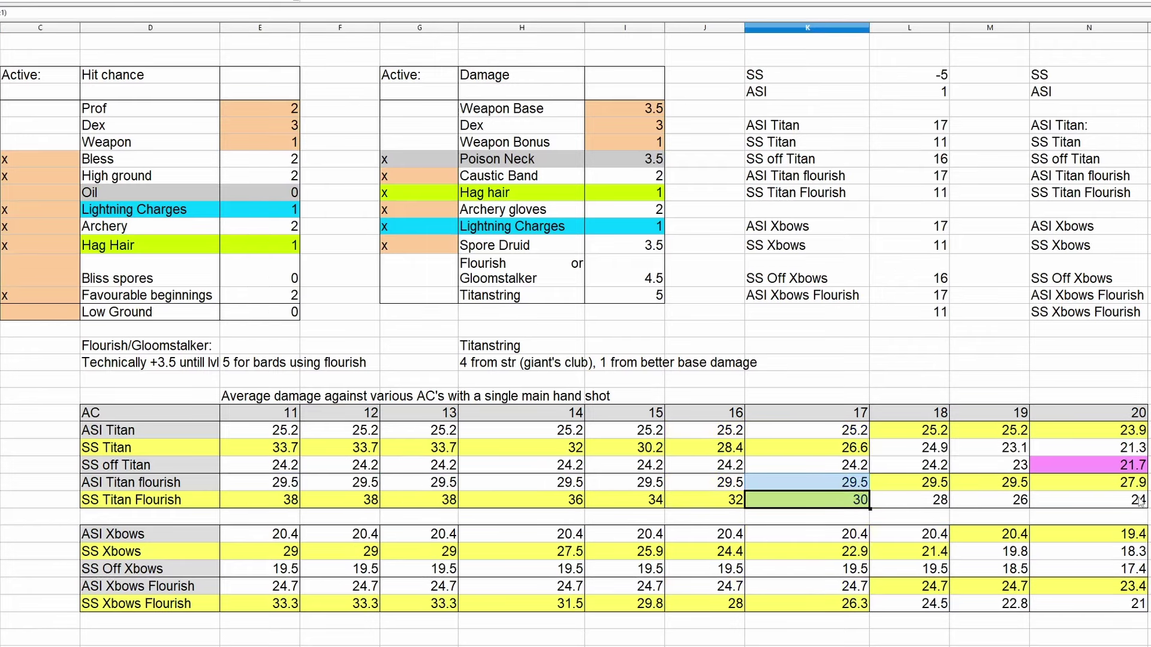
{"action": "left_click_drag", "start_coordinate": [1144, 489], "coordinate": [1139, 501]}
{"action": "left_click_drag", "start_coordinate": [417, 486], "coordinate": [420, 501]}
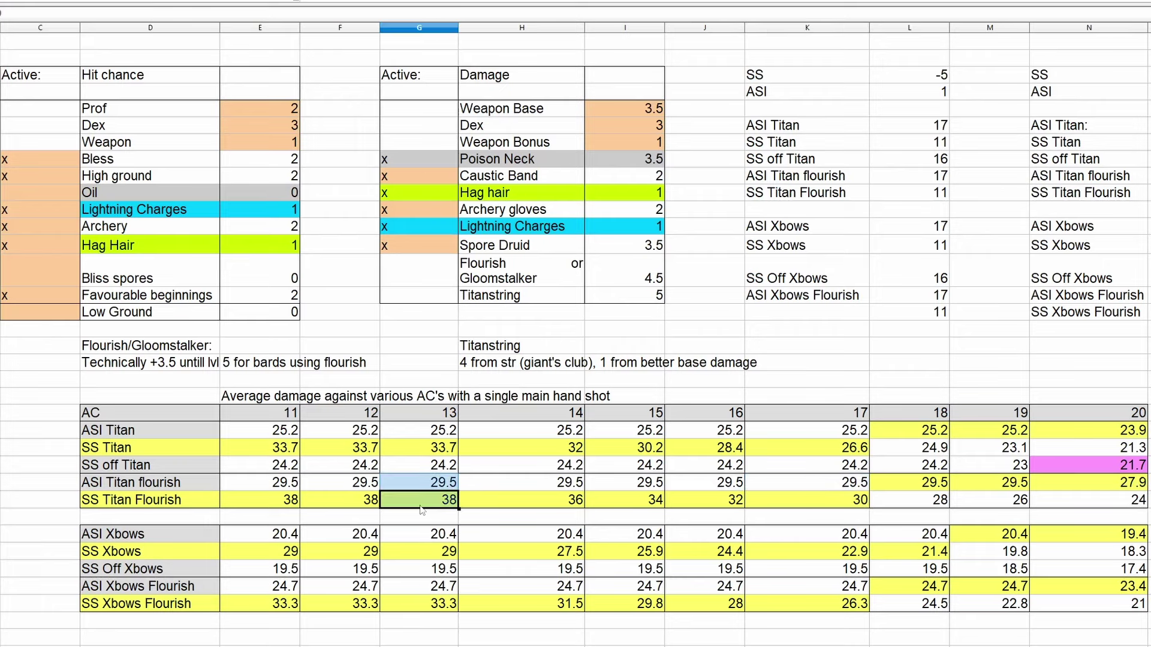
- Compare ASI Titan flourish with SS Titan Flourish at AC 11 and 13, and look over the With advantage table
{"action": "left_click_drag", "start_coordinate": [278, 486], "coordinate": [284, 504]}
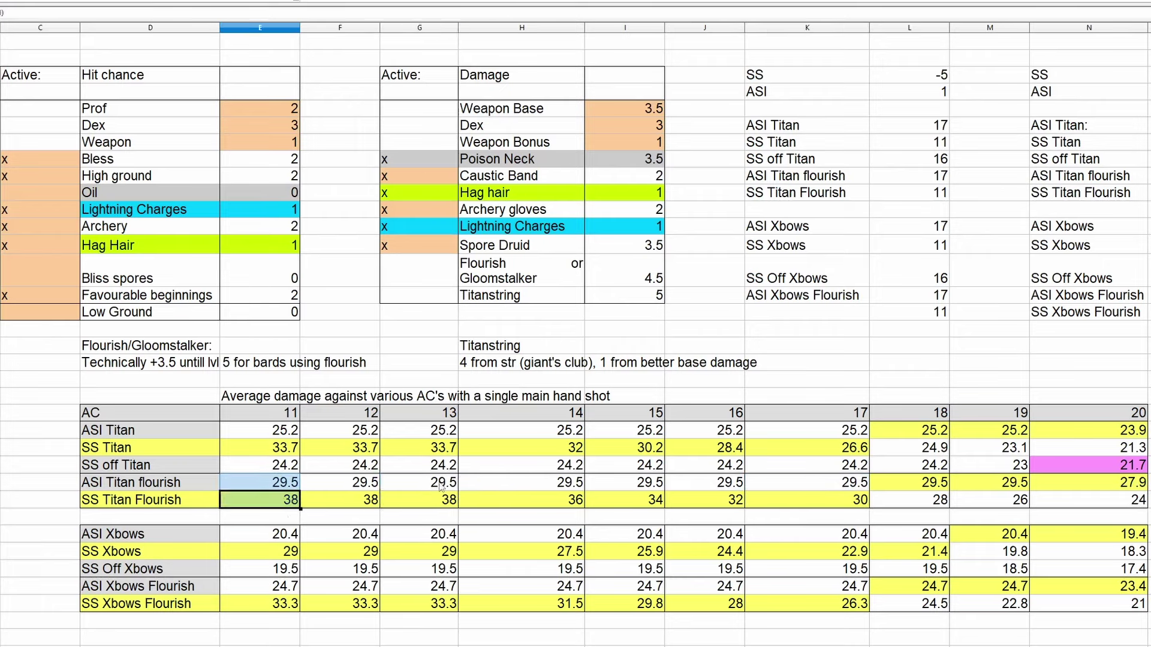
{"action": "left_click_drag", "start_coordinate": [443, 483], "coordinate": [450, 503]}
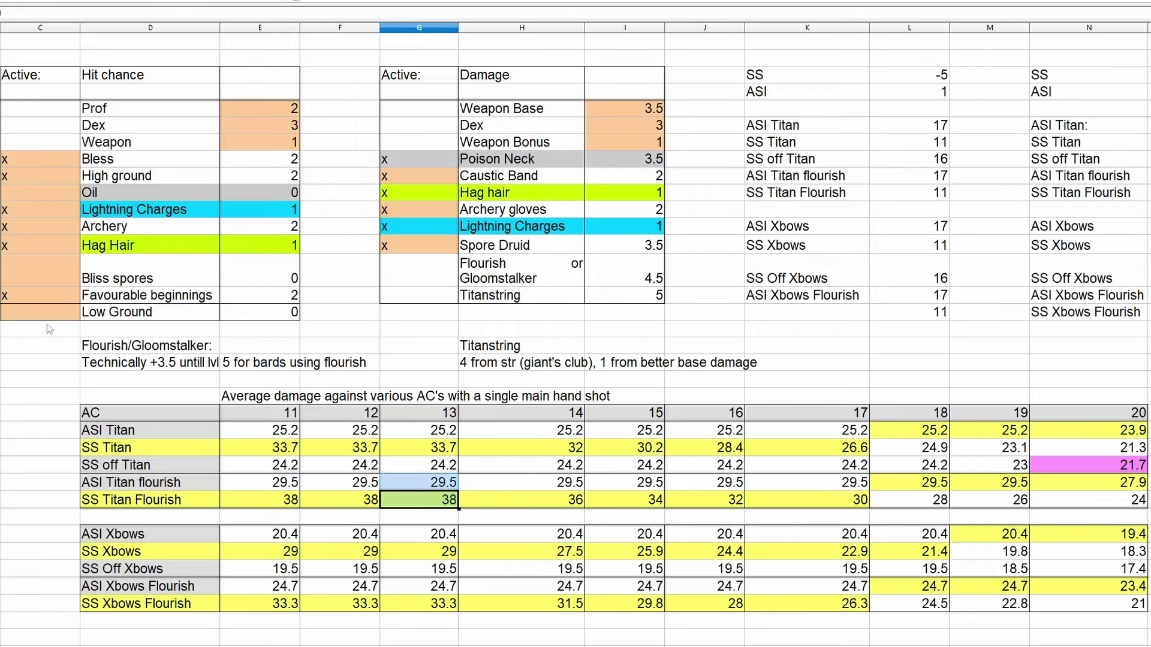
{"action": "left_click", "coordinate": [43, 296]}
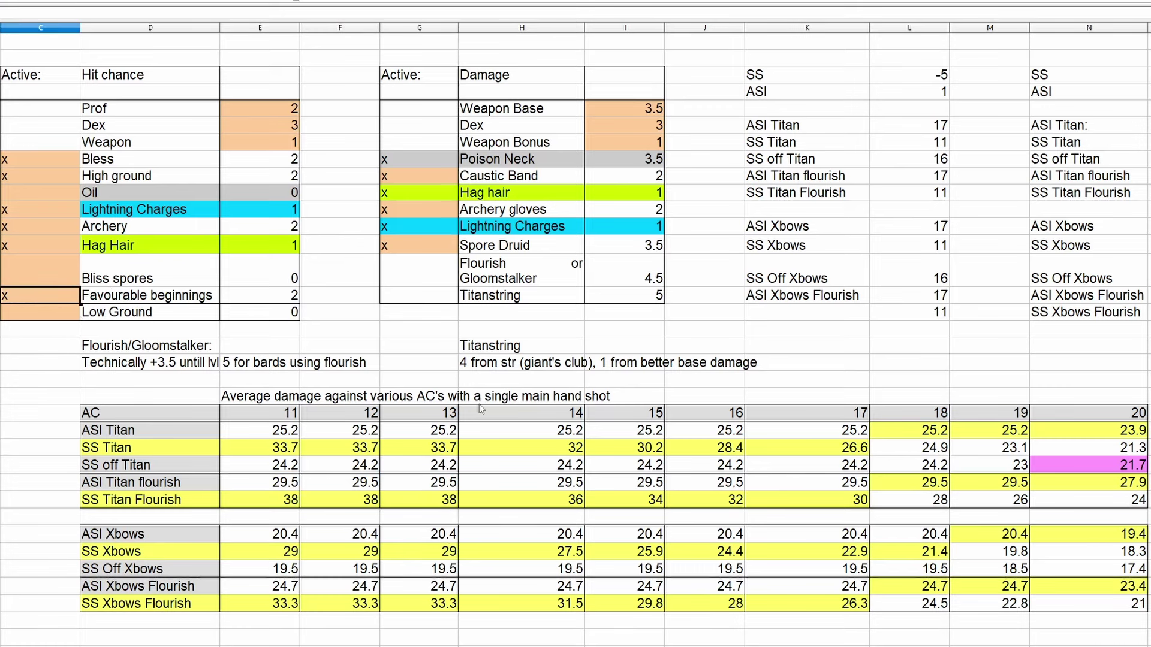
{"action": "scroll", "coordinate": [624, 397], "scroll_direction": "down", "scroll_amount": 6}
{"action": "scroll", "coordinate": [671, 414], "scroll_direction": "up", "scroll_amount": 2}
{"action": "scroll", "coordinate": [671, 413], "scroll_direction": "down", "scroll_amount": 1}
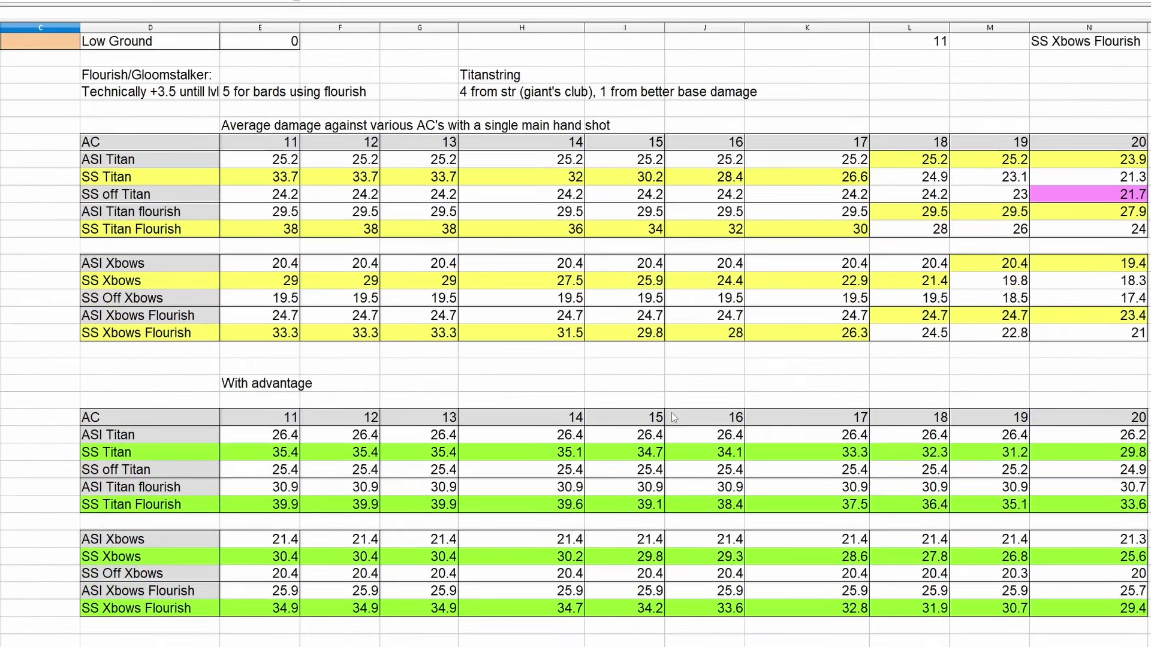
{"action": "scroll", "coordinate": [671, 413], "scroll_direction": "up", "scroll_amount": 5}
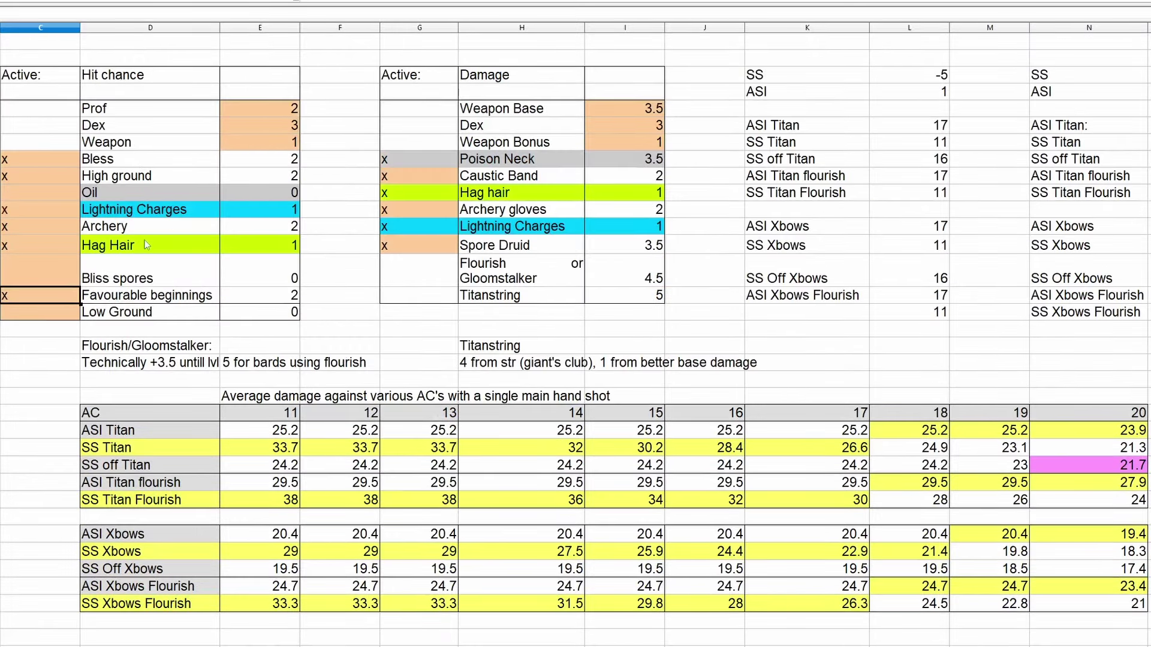
- Clear the active marks for High ground, Archery and Favourable beginnings in the hit chance table
{"action": "left_click", "coordinate": [54, 178]}
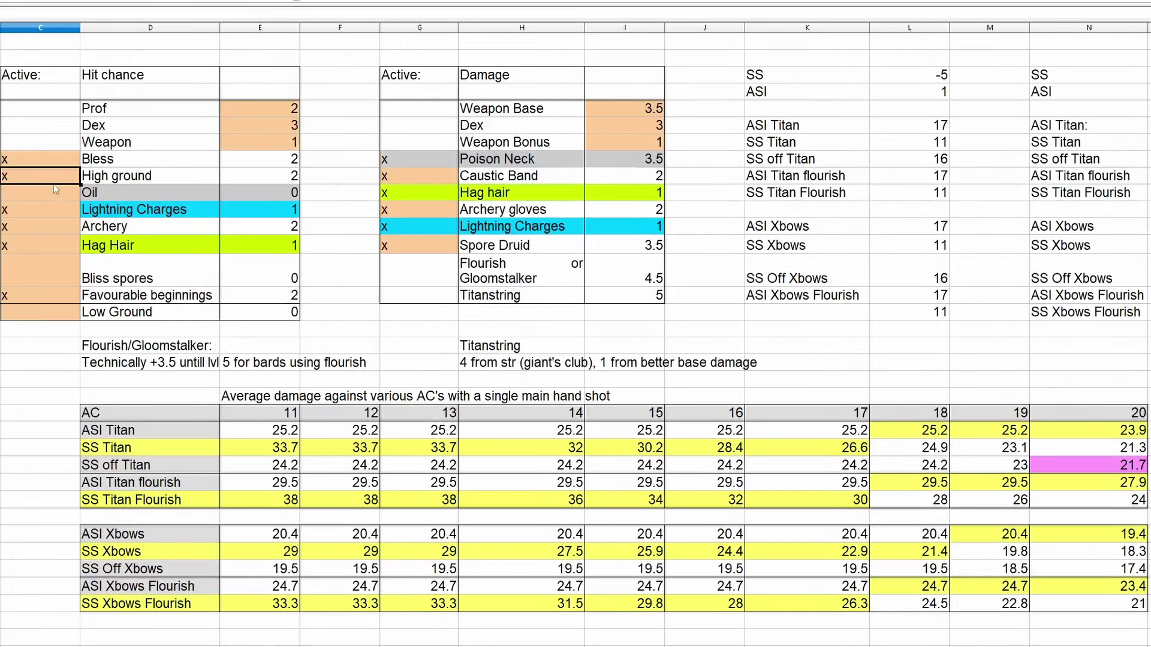
{"action": "key", "text": "Delete"}
{"action": "left_click", "coordinate": [42, 229]}
{"action": "key", "text": "Delete"}
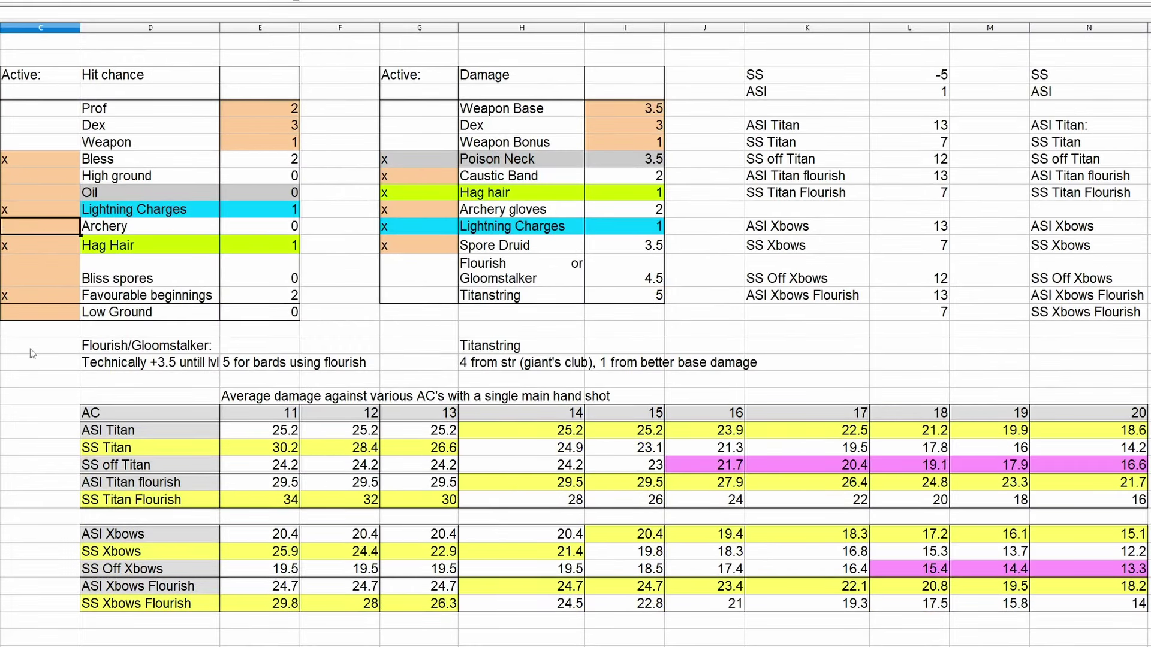
{"action": "left_click", "coordinate": [52, 297]}
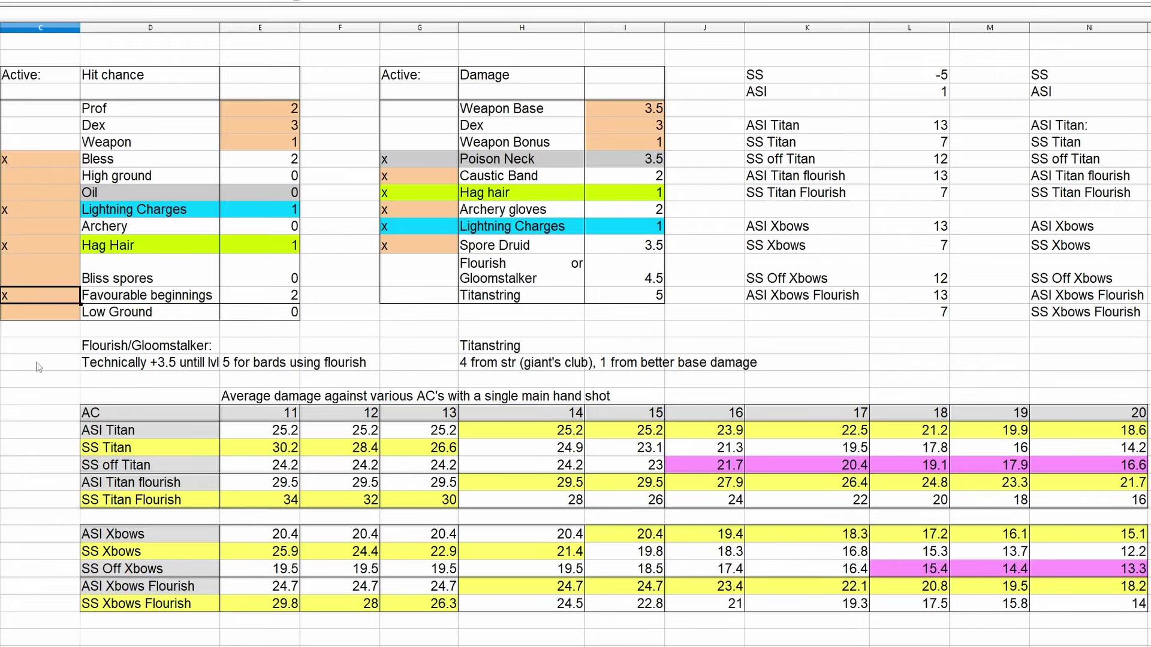
{"action": "key", "text": "Delete"}
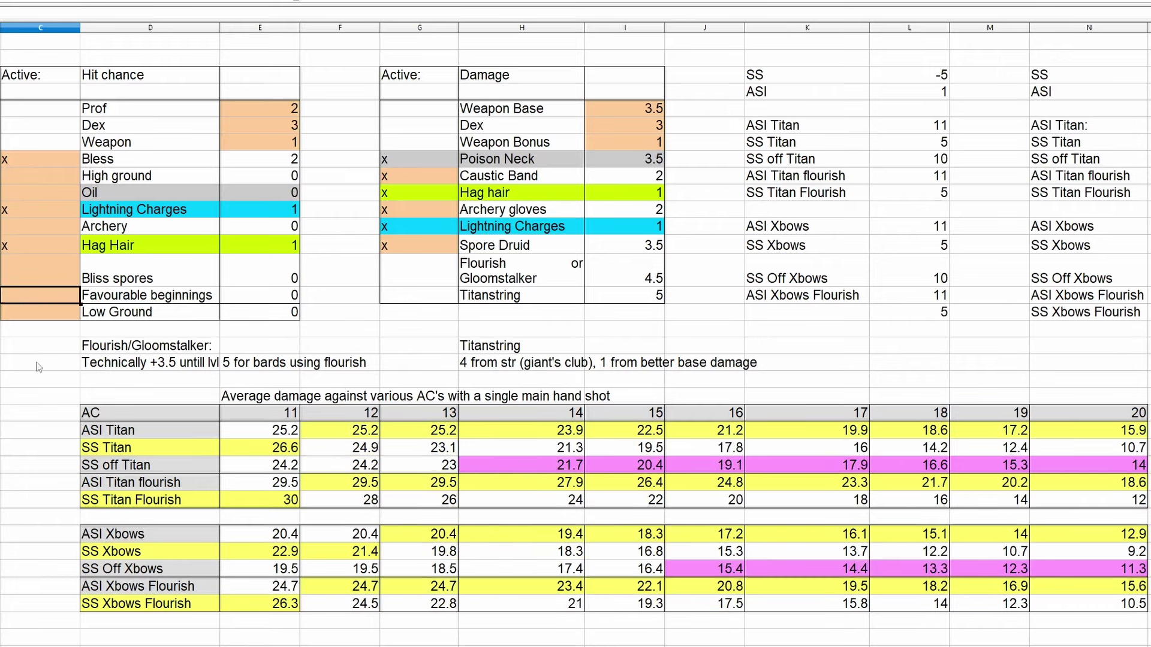
{"action": "left_click", "coordinate": [35, 331]}
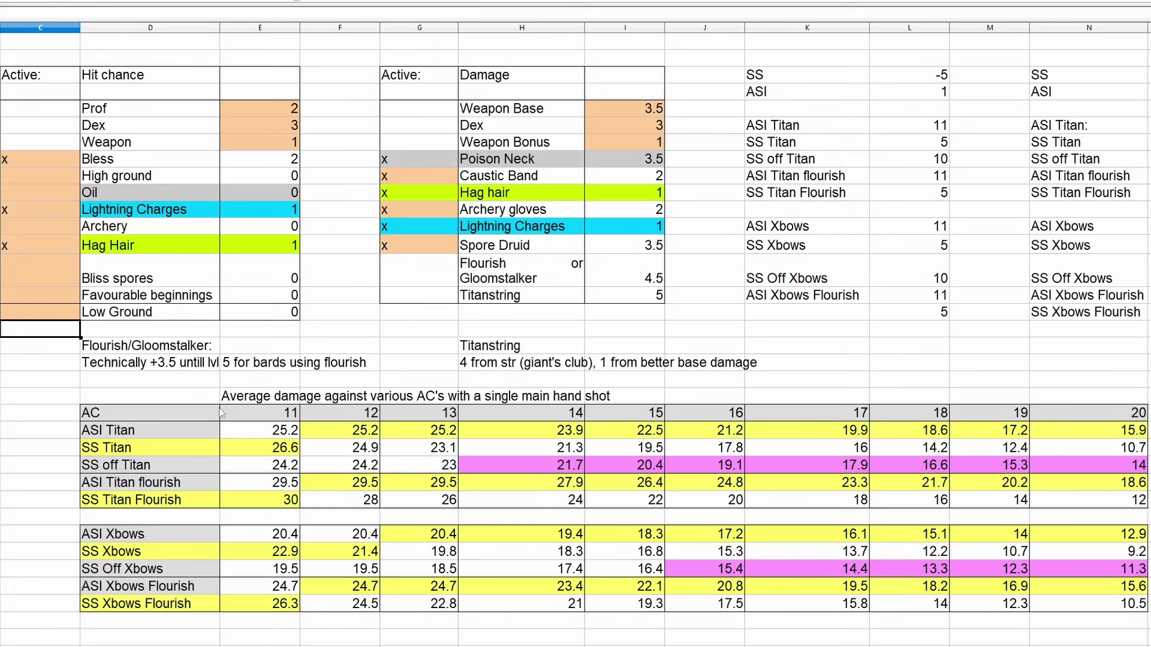
- Examine ASI Titan and ASI Xbows with advantage at AC 18 to 20, and compare the ASI and SS rows at AC 11
{"action": "scroll", "coordinate": [220, 412], "scroll_direction": "down", "scroll_amount": 7}
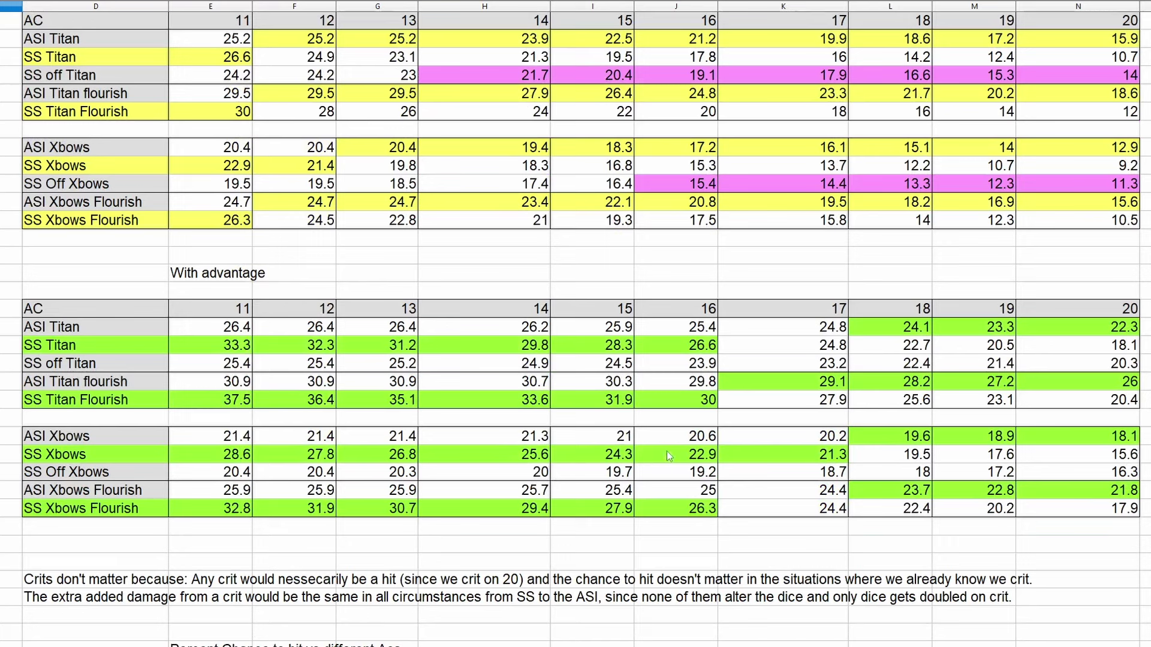
{"action": "left_click_drag", "start_coordinate": [911, 331], "coordinate": [959, 334]}
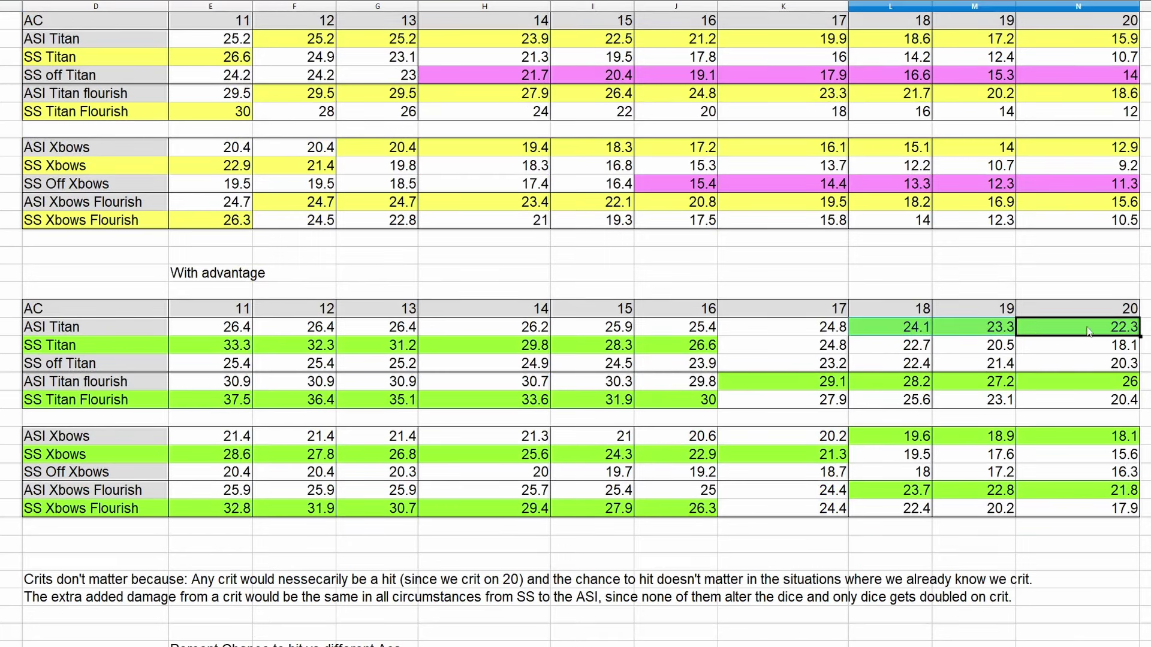
{"action": "left_click_drag", "start_coordinate": [887, 433], "coordinate": [1017, 436]}
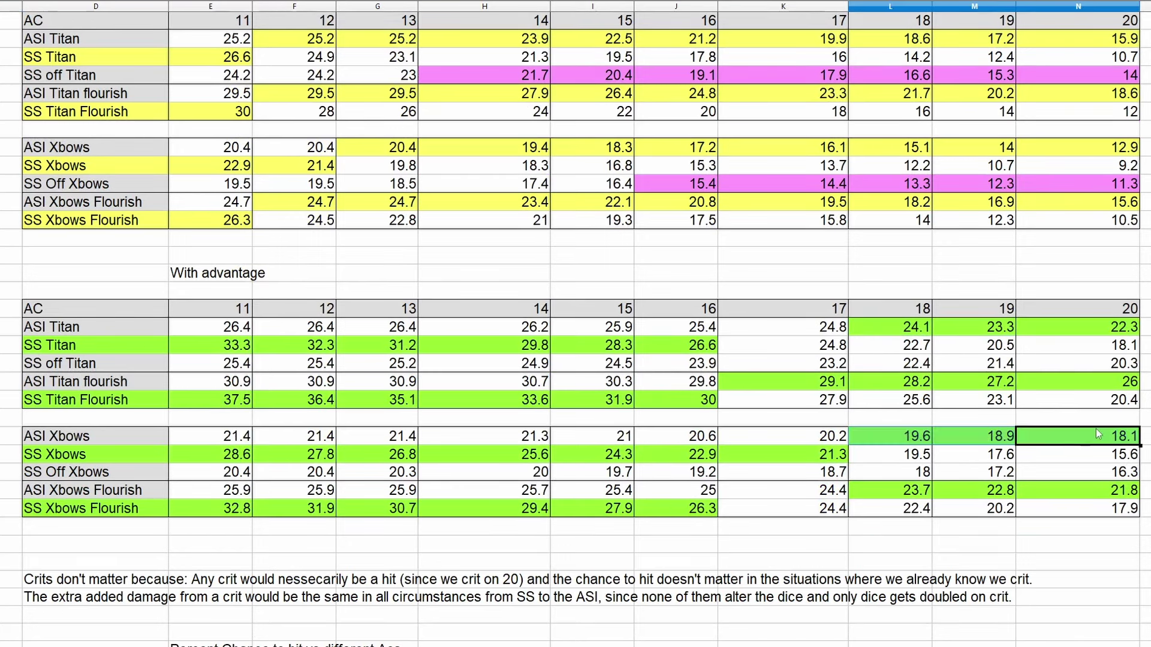
{"action": "left_click", "coordinate": [1144, 436]}
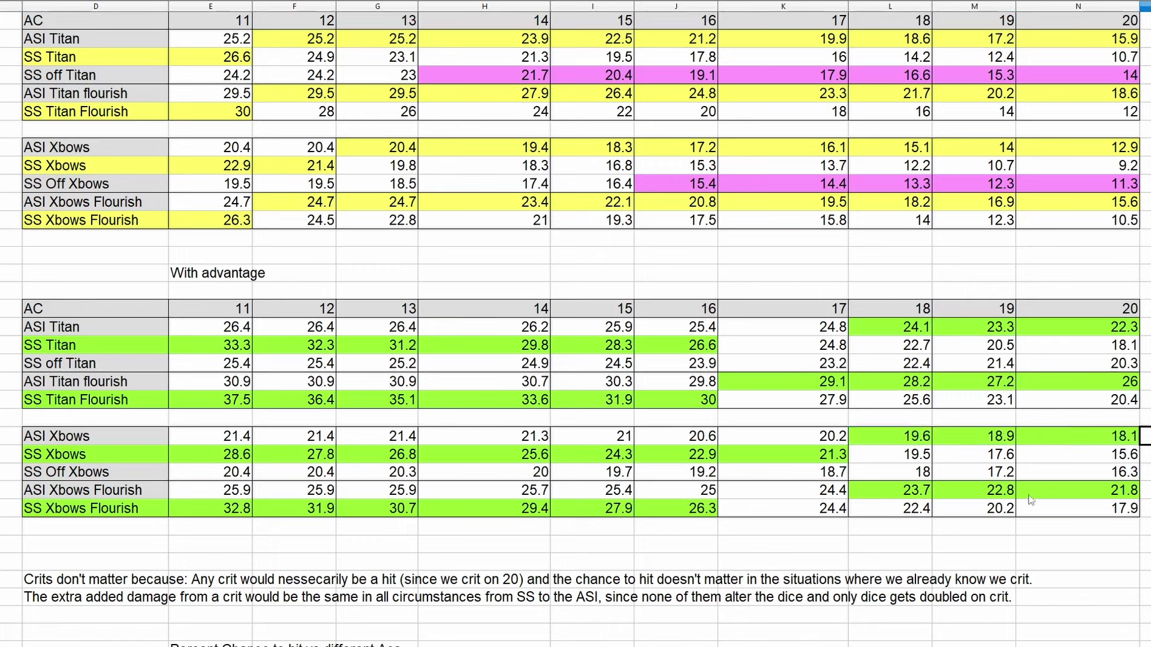
{"action": "left_click_drag", "start_coordinate": [234, 440], "coordinate": [235, 460]}
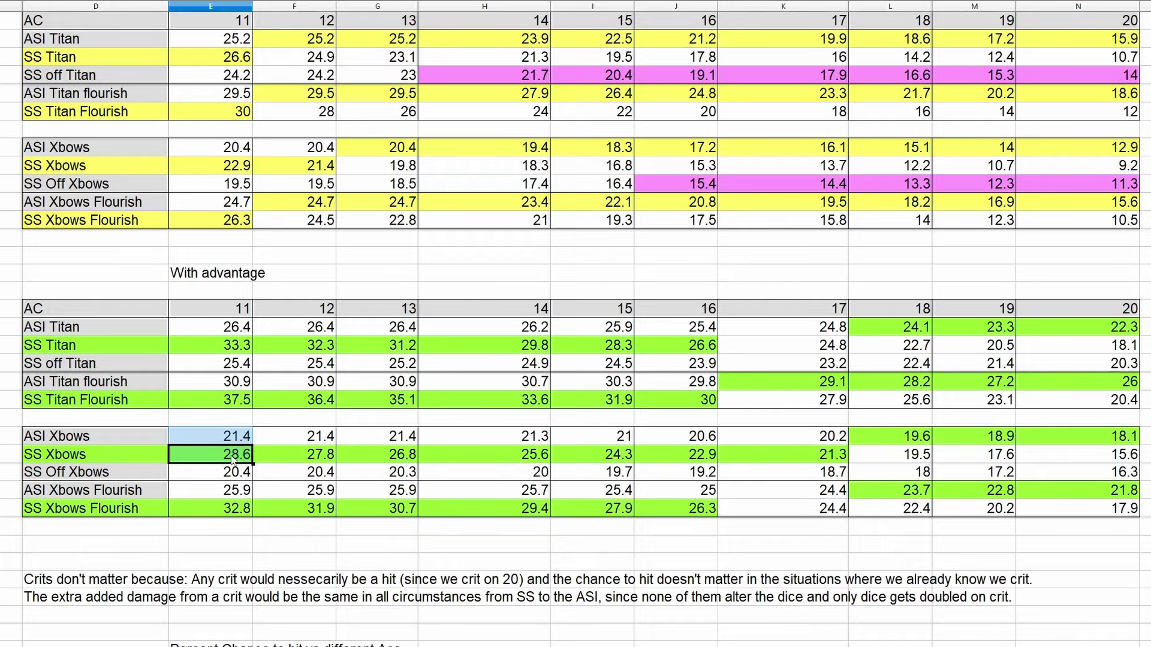
{"action": "left_click_drag", "start_coordinate": [1128, 444], "coordinate": [1133, 462]}
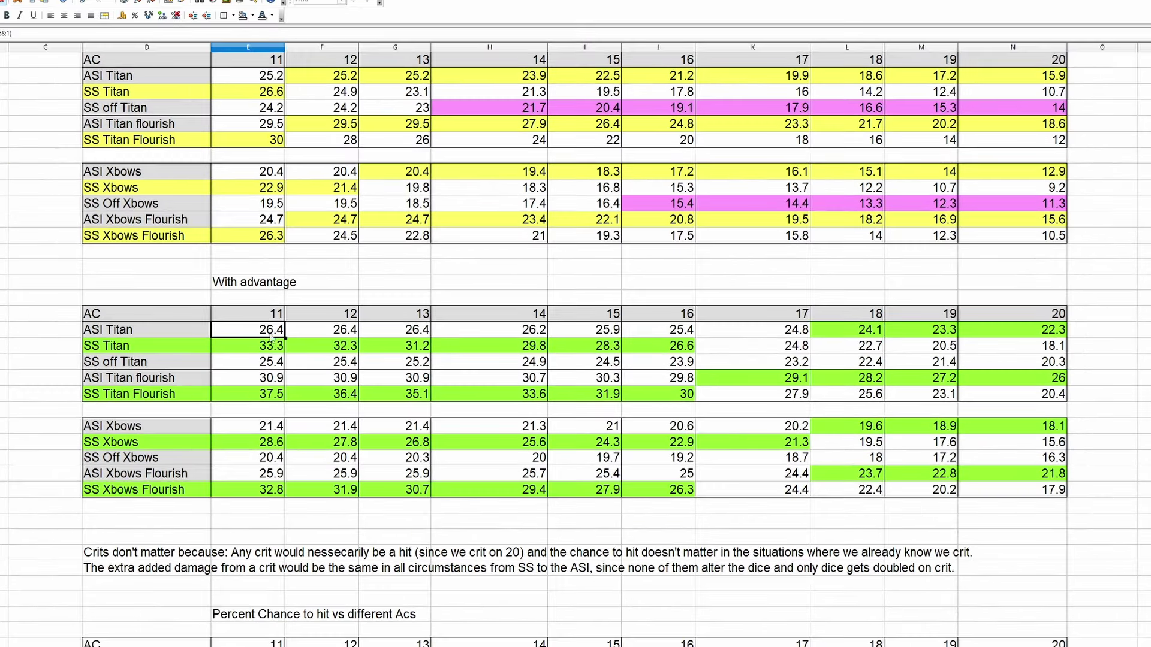
{"action": "left_click_drag", "start_coordinate": [210, 327], "coordinate": [210, 344]}
- Mark Archery and High ground as active with x in the hit chance table
{"action": "scroll", "coordinate": [209, 347], "scroll_direction": "up", "scroll_amount": 7}
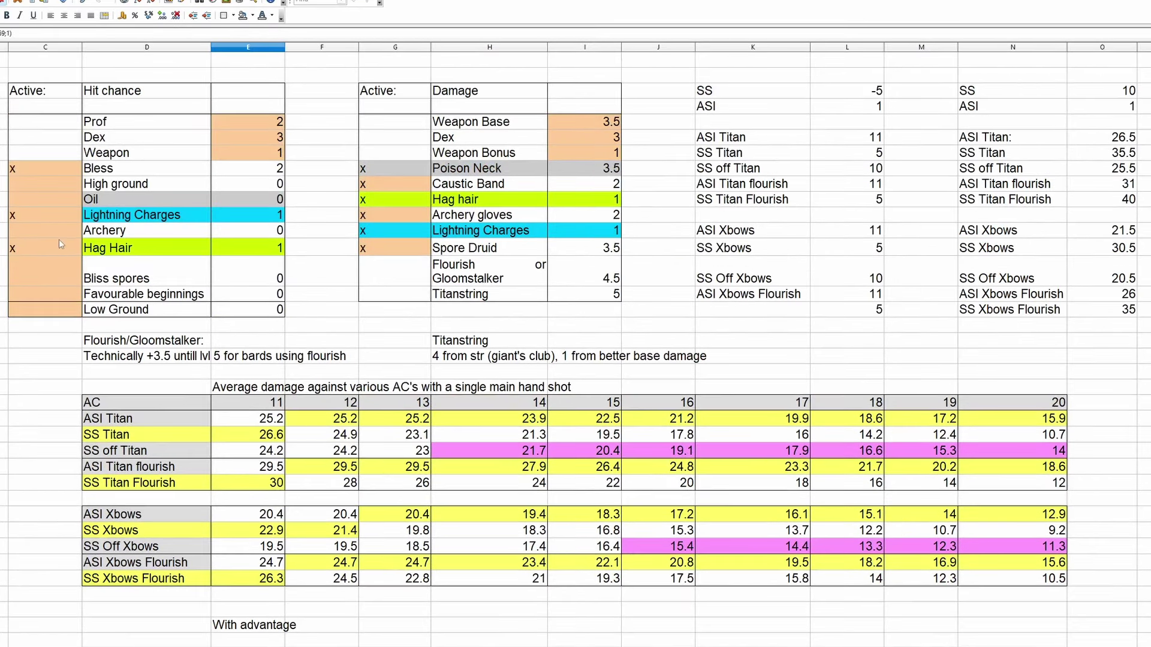
{"action": "left_click", "coordinate": [60, 233]}
{"action": "type", "text": "x"}
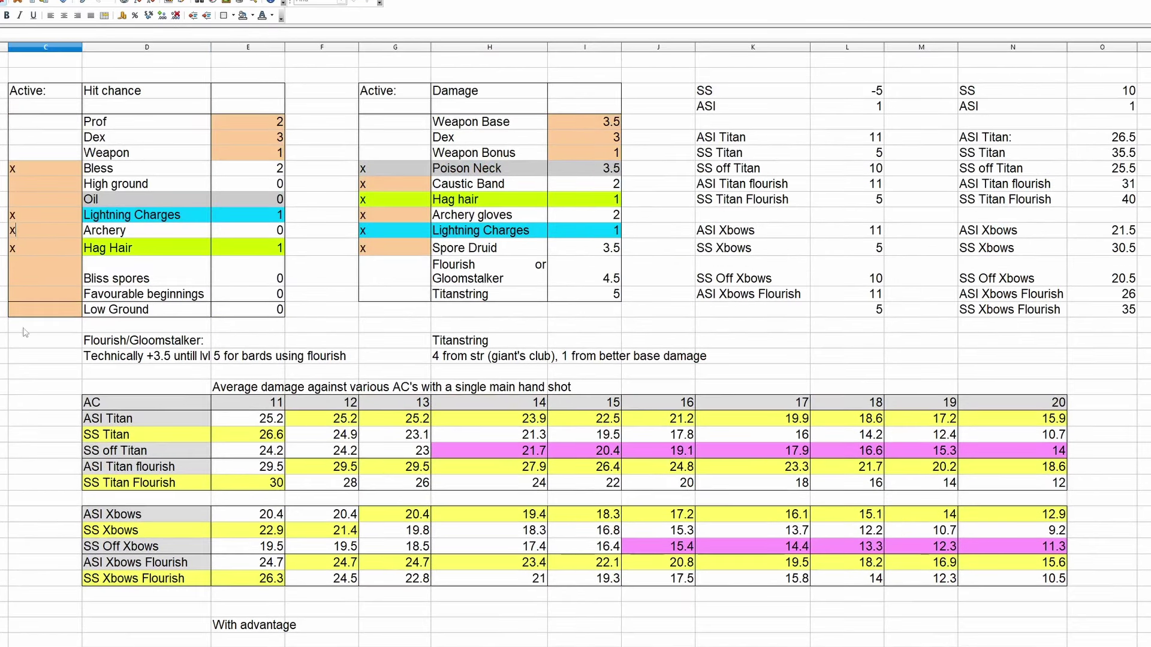
{"action": "key", "text": "Return"}
{"action": "left_click", "coordinate": [62, 190]}
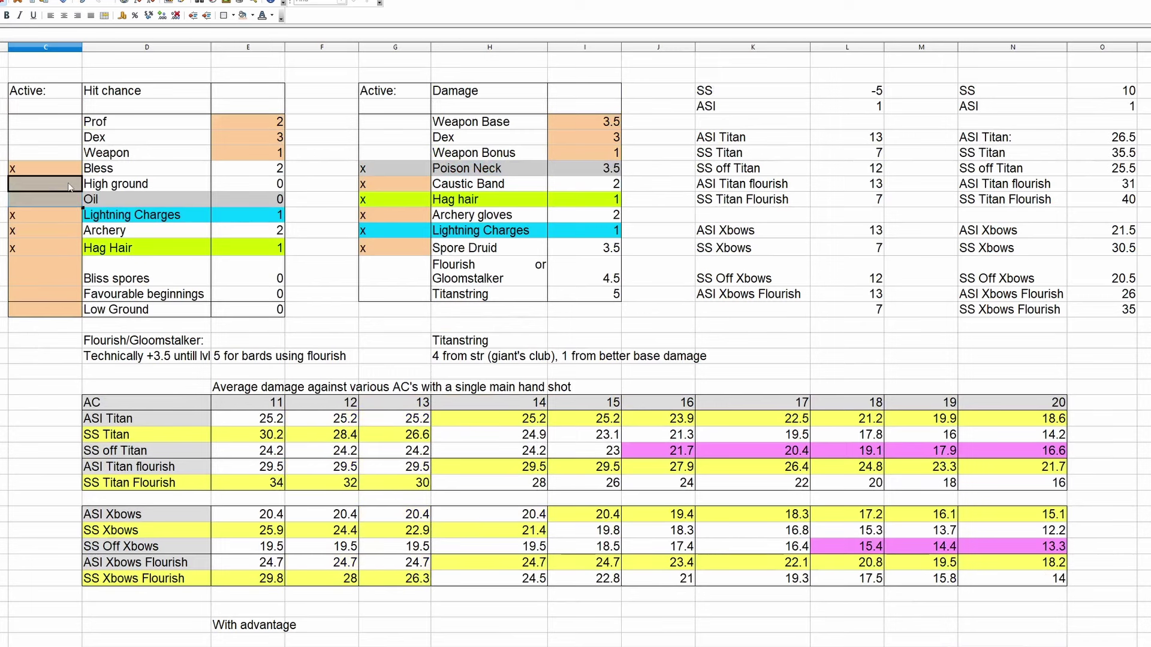
{"action": "type", "text": "x"}
{"action": "key", "text": "Return"}
- Try the With advantage table without the Bless mark, and mark Bless as active again with x
{"action": "left_click", "coordinate": [30, 173]}
{"action": "key", "text": "Delete"}
{"action": "left_click", "coordinate": [4, 440]}
{"action": "scroll", "coordinate": [57, 427], "scroll_direction": "down", "scroll_amount": 6}
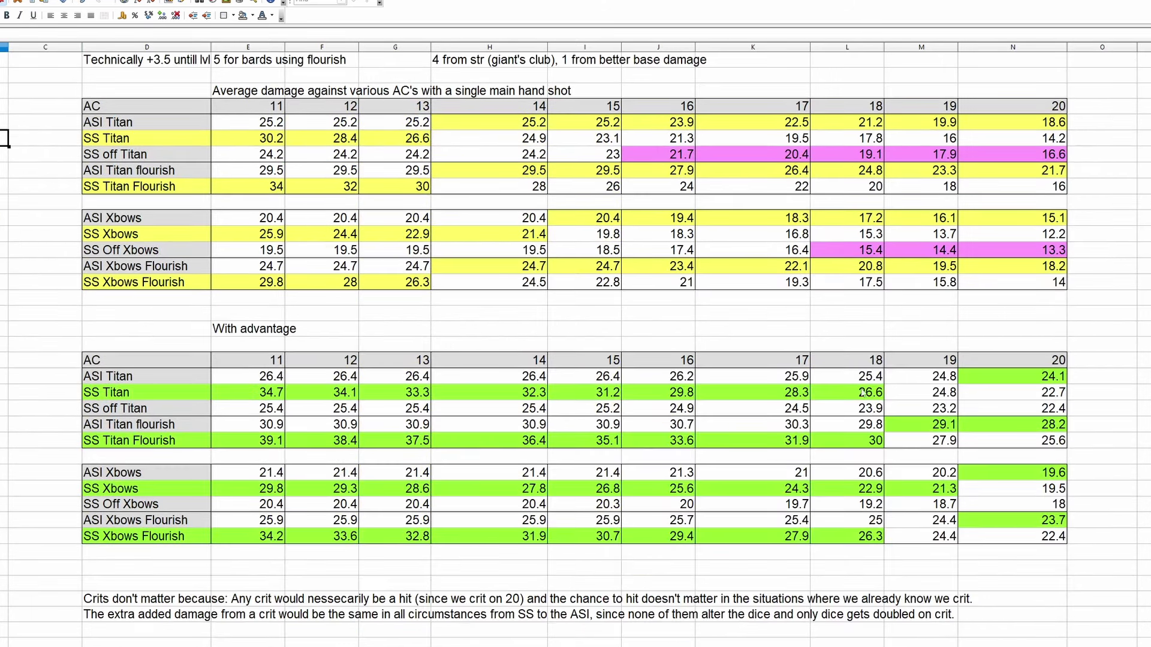
{"action": "scroll", "coordinate": [855, 392], "scroll_direction": "up", "scroll_amount": 6}
{"action": "left_click", "coordinate": [30, 168]}
{"action": "type", "text": "x"}
{"action": "left_click", "coordinate": [24, 372]}
- In the With advantage table, review the SS Titan row, ASI and SS Xbows at AC 11 and 12, and SS Titan Flourish at AC 20
{"action": "scroll", "coordinate": [376, 387], "scroll_direction": "down", "scroll_amount": 6}
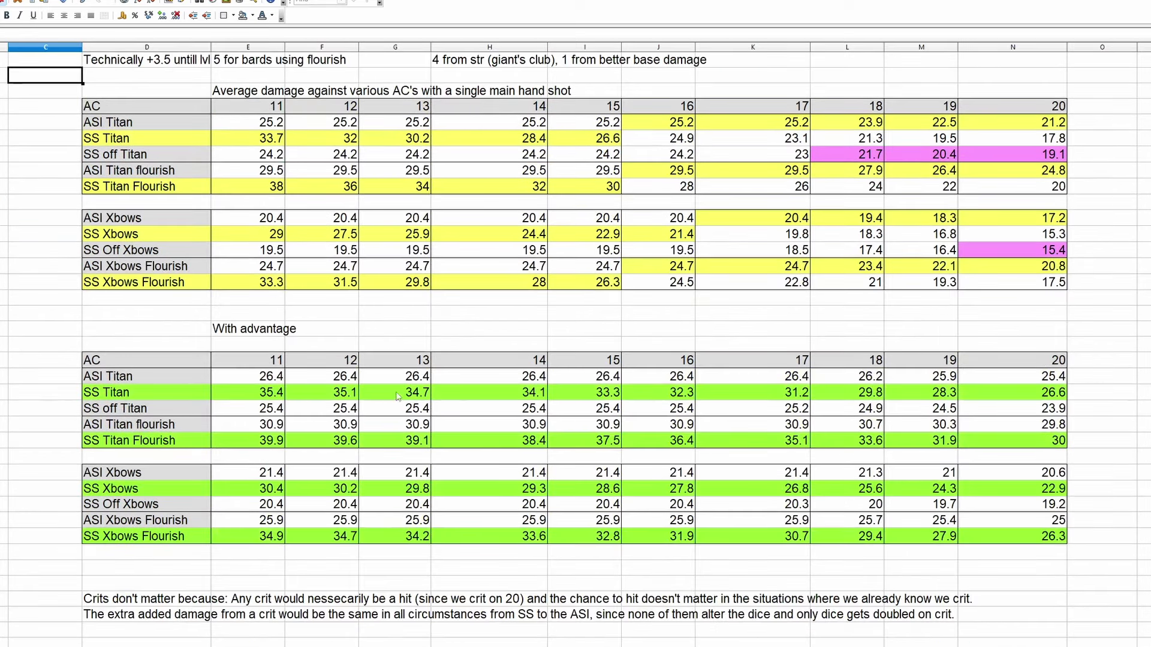
{"action": "left_click_drag", "start_coordinate": [167, 398], "coordinate": [1020, 400]}
{"action": "left_click_drag", "start_coordinate": [180, 479], "coordinate": [326, 486]}
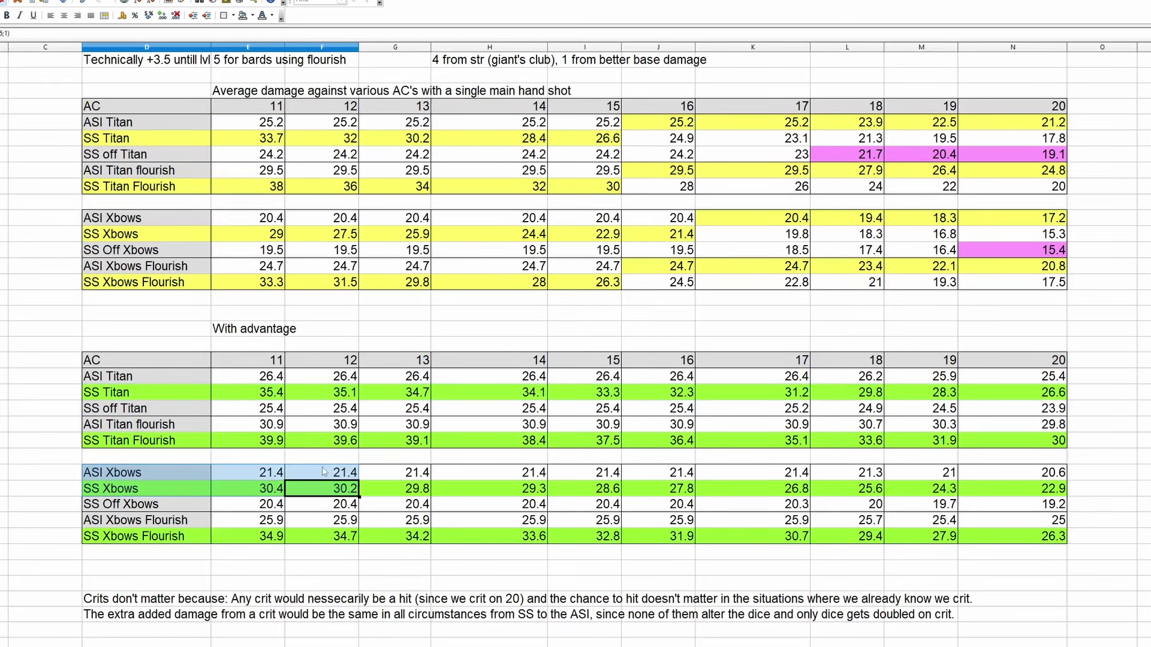
{"action": "left_click", "coordinate": [335, 440]}
{"action": "left_click", "coordinate": [1030, 441]}
- Recheck the damage tables and review the whole Hit chance block from Prof to Low Ground
{"action": "scroll", "coordinate": [1069, 459], "scroll_direction": "up", "scroll_amount": 2}
{"action": "scroll", "coordinate": [1069, 458], "scroll_direction": "up", "scroll_amount": 4}
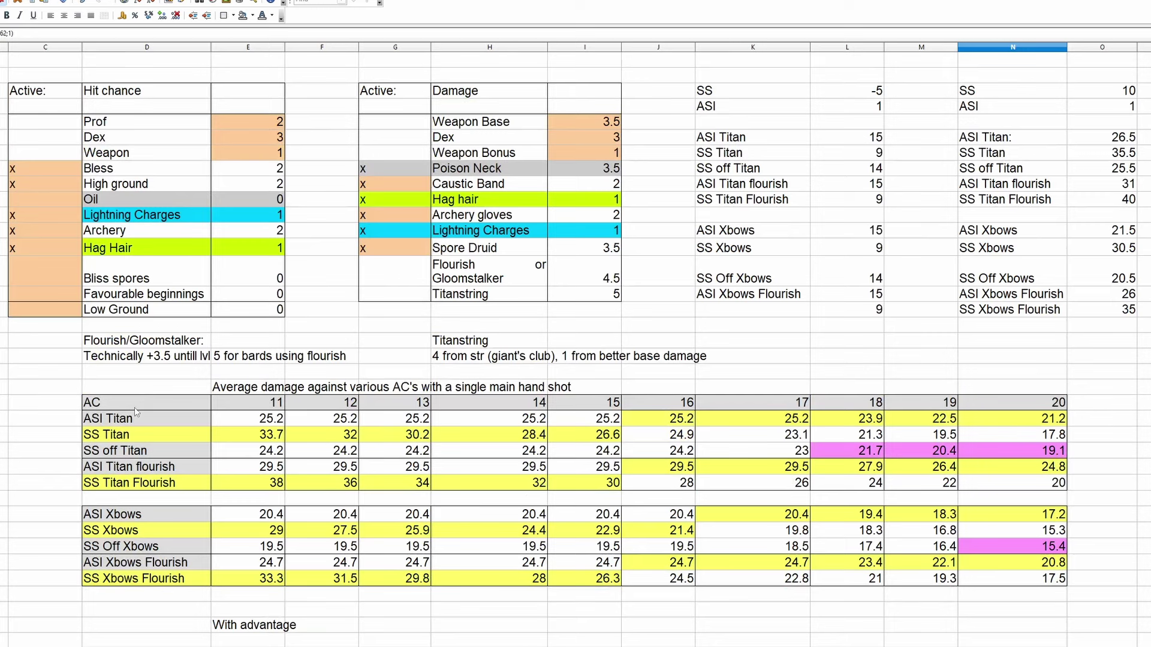
{"action": "scroll", "coordinate": [959, 482], "scroll_direction": "down", "scroll_amount": 5}
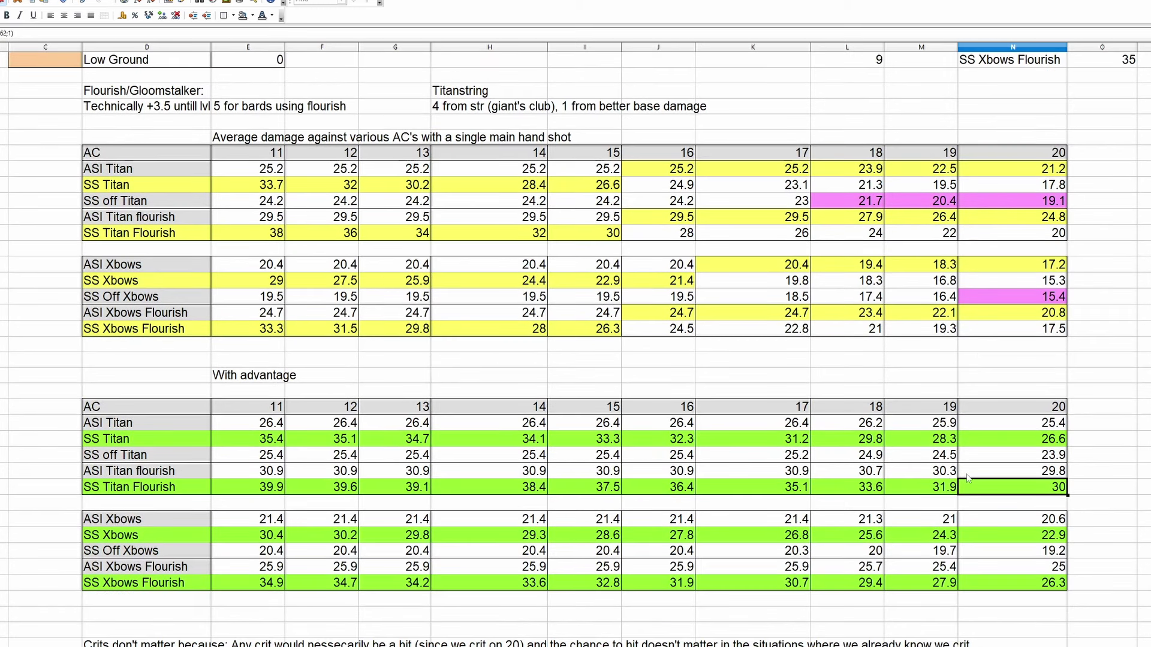
{"action": "scroll", "coordinate": [955, 439], "scroll_direction": "up", "scroll_amount": 5}
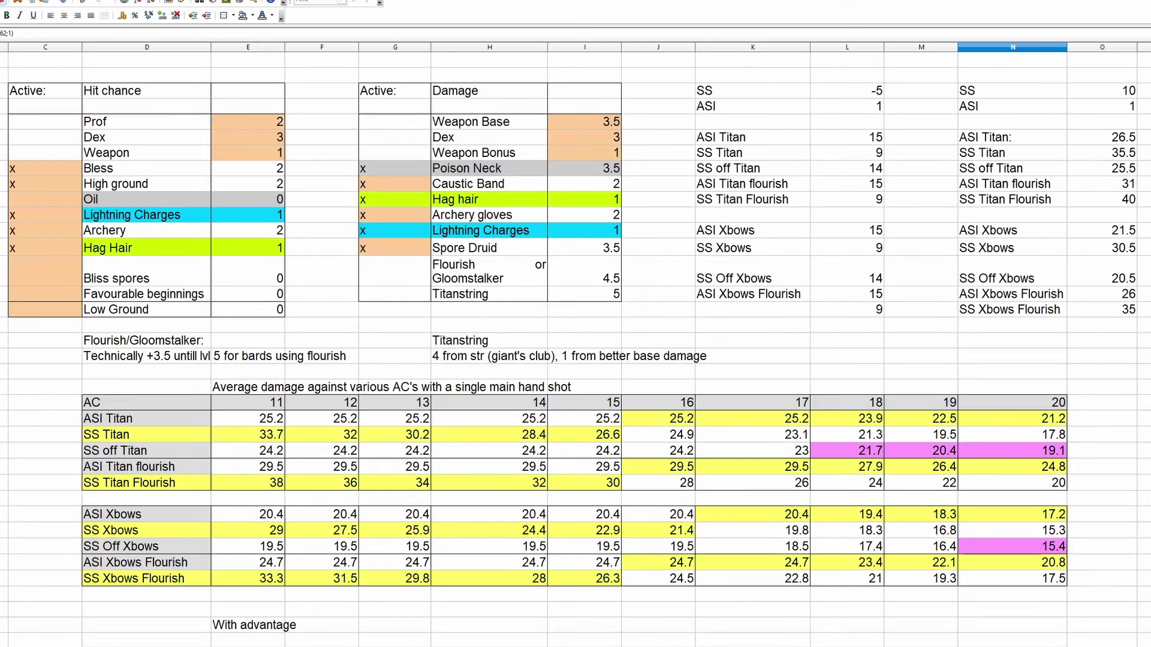
{"action": "left_click_drag", "start_coordinate": [13, 96], "coordinate": [269, 313]}
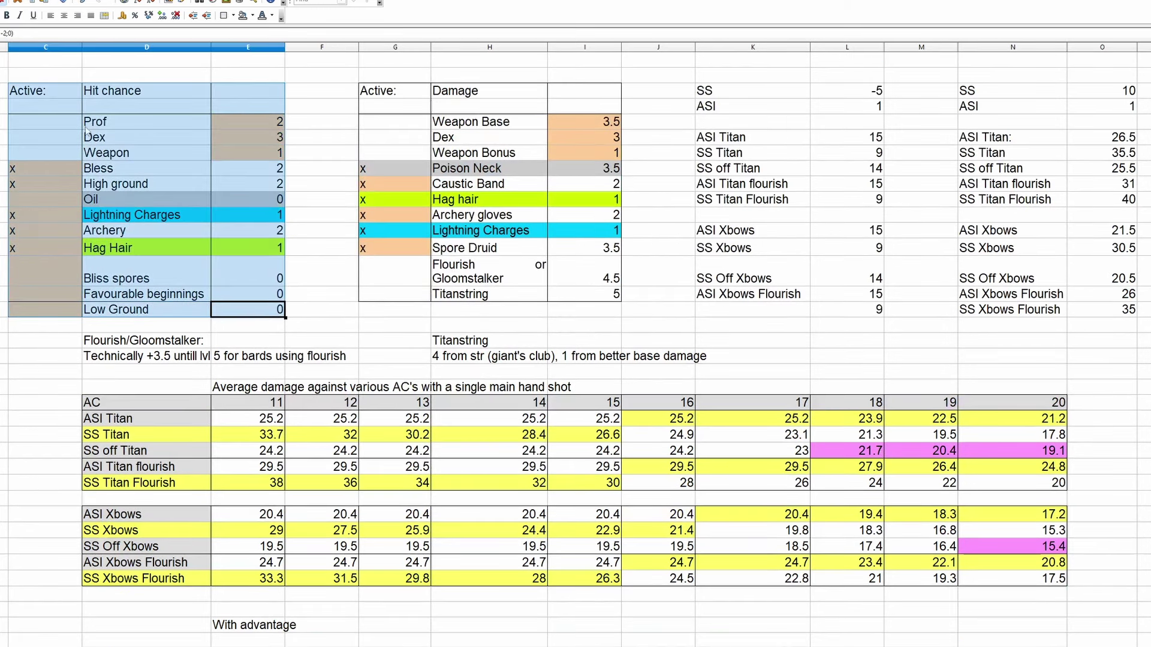
{"action": "left_click", "coordinate": [316, 280]}
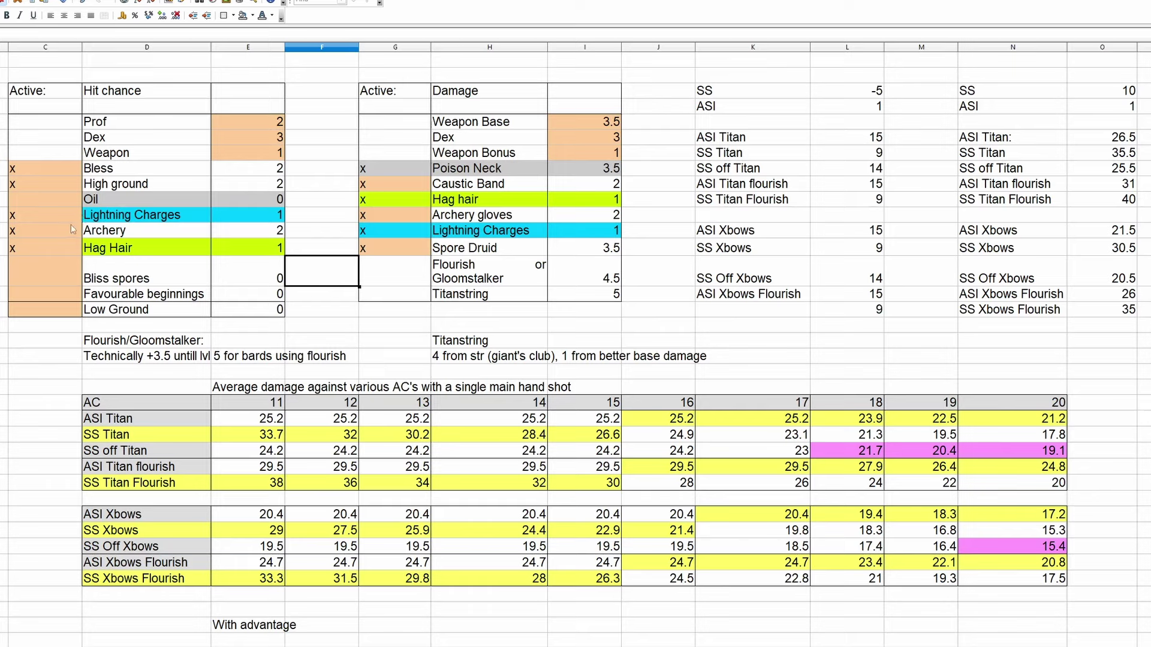
- Clear the active marks for Lightning Charges in the hit chance table and Spore Druid in the damage table
{"action": "left_click", "coordinate": [55, 216]}
{"action": "key", "text": "Delete"}
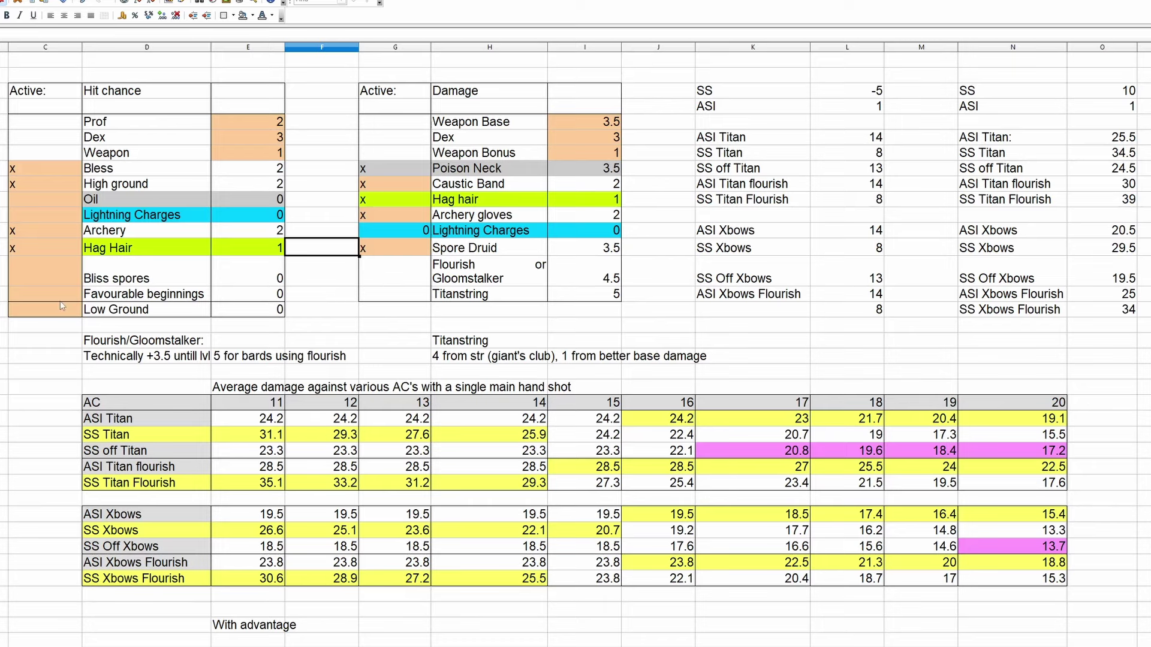
{"action": "left_click", "coordinate": [400, 250]}
{"action": "key", "text": "Delete"}
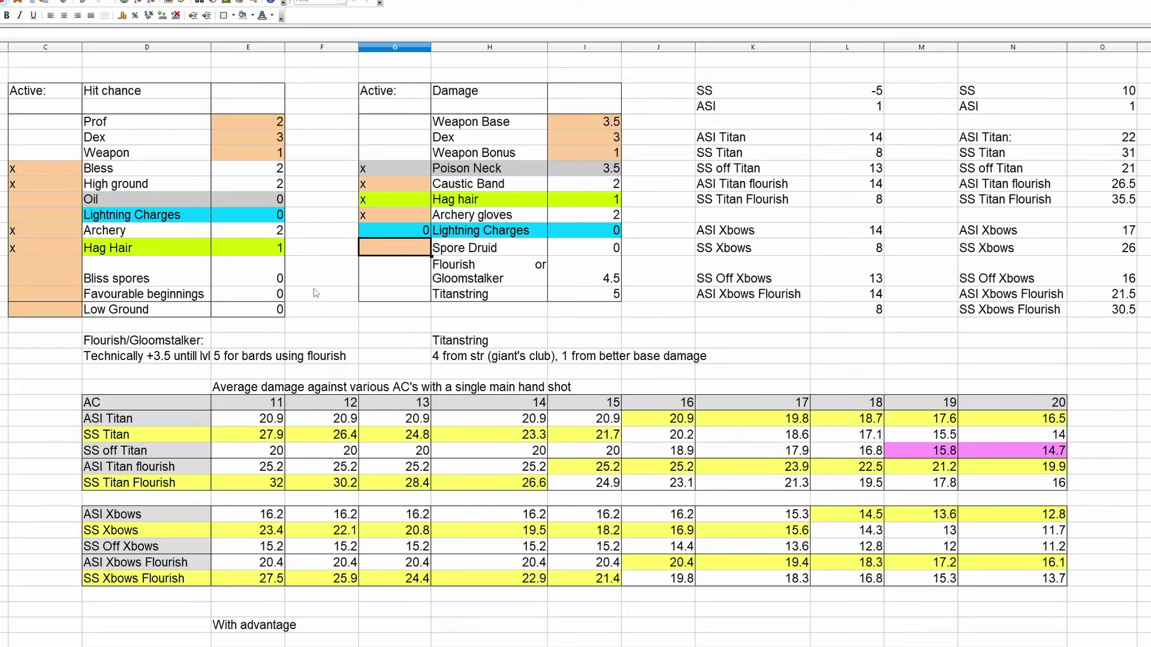
{"action": "left_click", "coordinate": [352, 270]}
- Review the With advantage table, and compare ASI Titan with SS Titan at AC 15 in the single main hand shot table
{"action": "scroll", "coordinate": [414, 354], "scroll_direction": "down", "scroll_amount": 2}
{"action": "scroll", "coordinate": [416, 358], "scroll_direction": "down", "scroll_amount": 2}
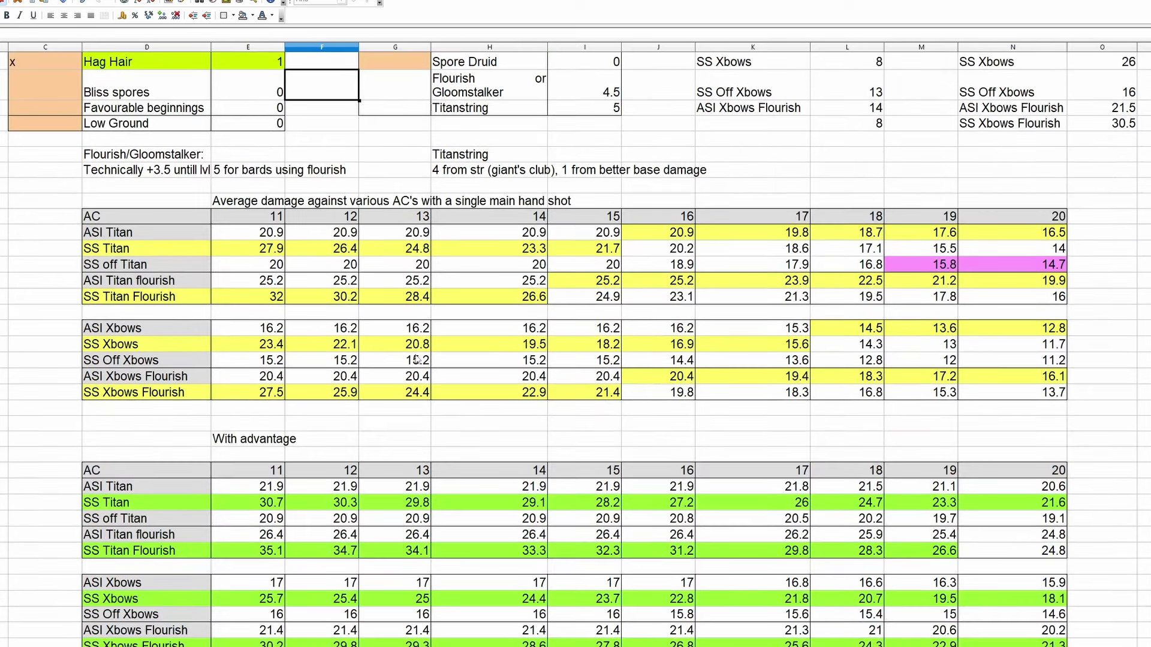
{"action": "scroll", "coordinate": [431, 354], "scroll_direction": "down", "scroll_amount": 1}
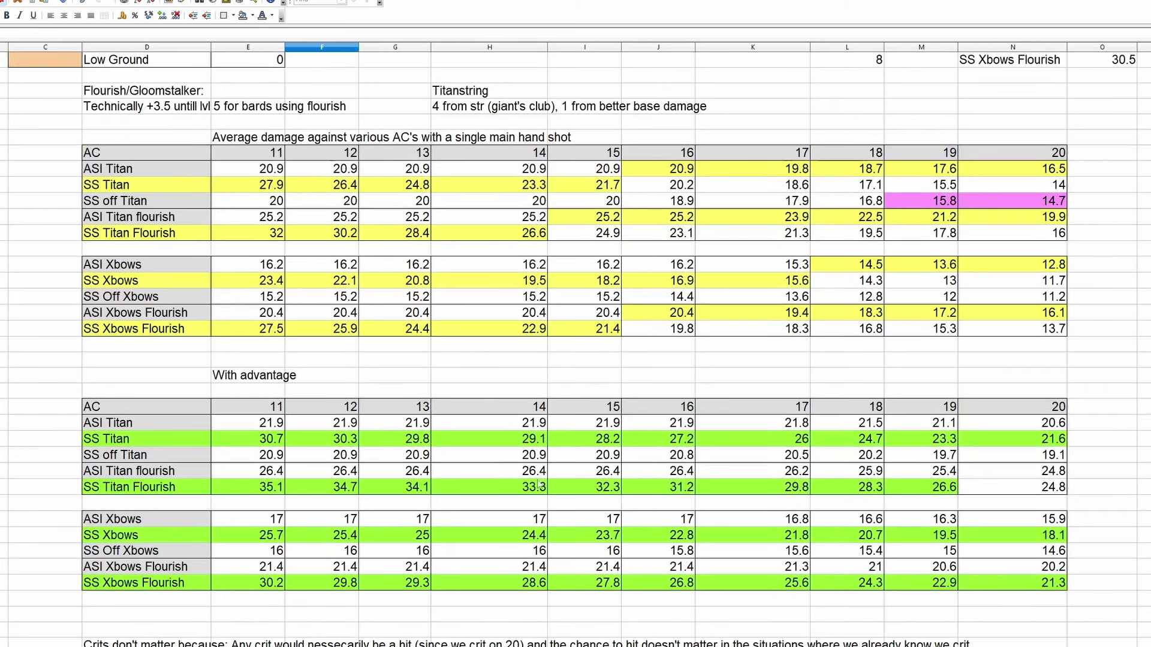
{"action": "scroll", "coordinate": [733, 452], "scroll_direction": "up", "scroll_amount": 3}
{"action": "mouse_move", "coordinate": [788, 389]}
{"action": "left_mouse_down"}
{"action": "mouse_move", "coordinate": [851, 375]}
{"action": "mouse_move", "coordinate": [791, 386]}
{"action": "left_mouse_up"}
{"action": "left_click_drag", "start_coordinate": [605, 280], "coordinate": [616, 303]}
{"action": "scroll", "coordinate": [376, 270], "scroll_direction": "up", "scroll_amount": 3}
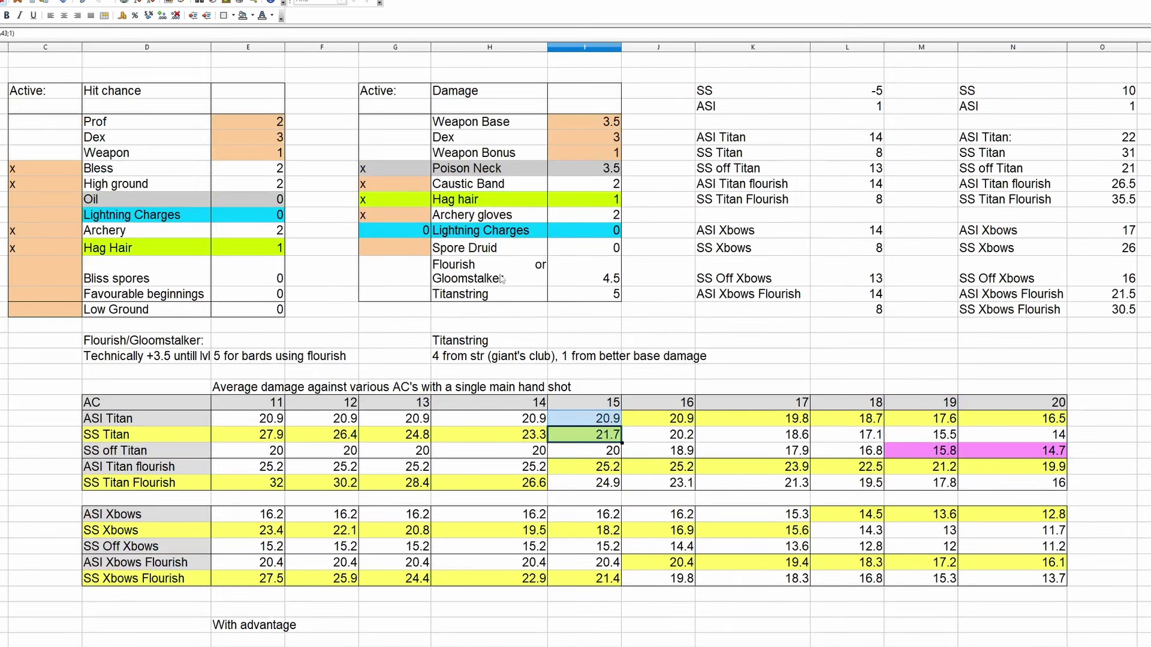
- Examine SS off Titan damage at AC 19 and 20 and ASI Titan flourish at AC 14
{"action": "left_click_drag", "start_coordinate": [907, 457], "coordinate": [1050, 458]}
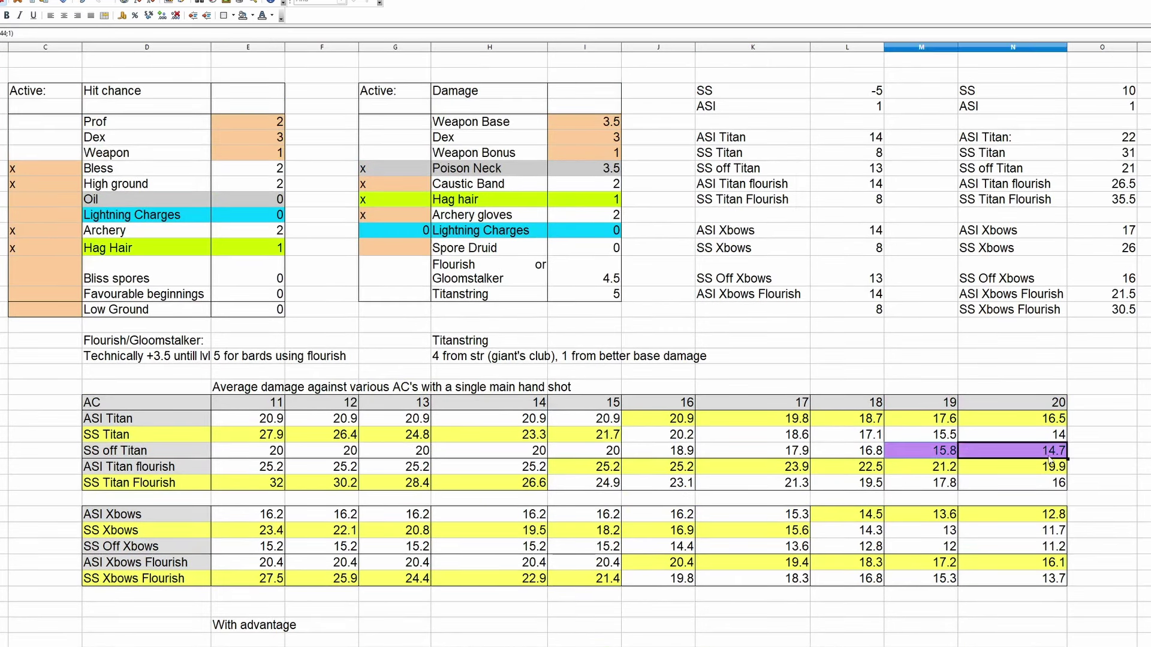
{"action": "left_click", "coordinate": [474, 474]}
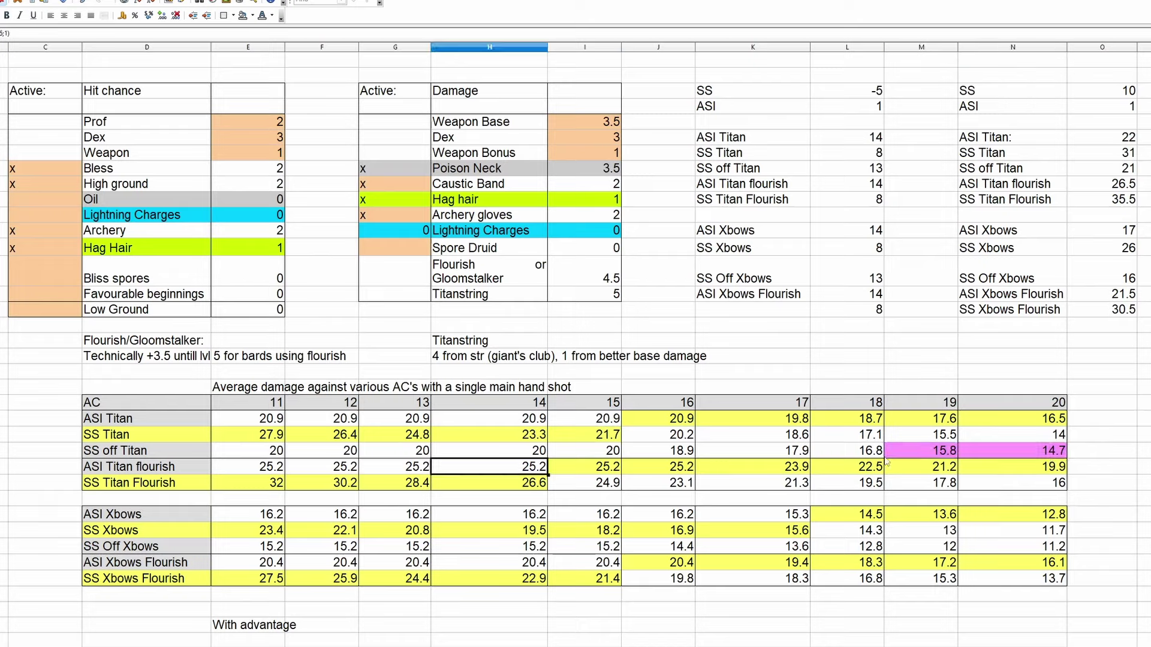
{"action": "left_click", "coordinate": [931, 455]}
{"action": "left_click_drag", "start_coordinate": [931, 456], "coordinate": [1013, 457]}
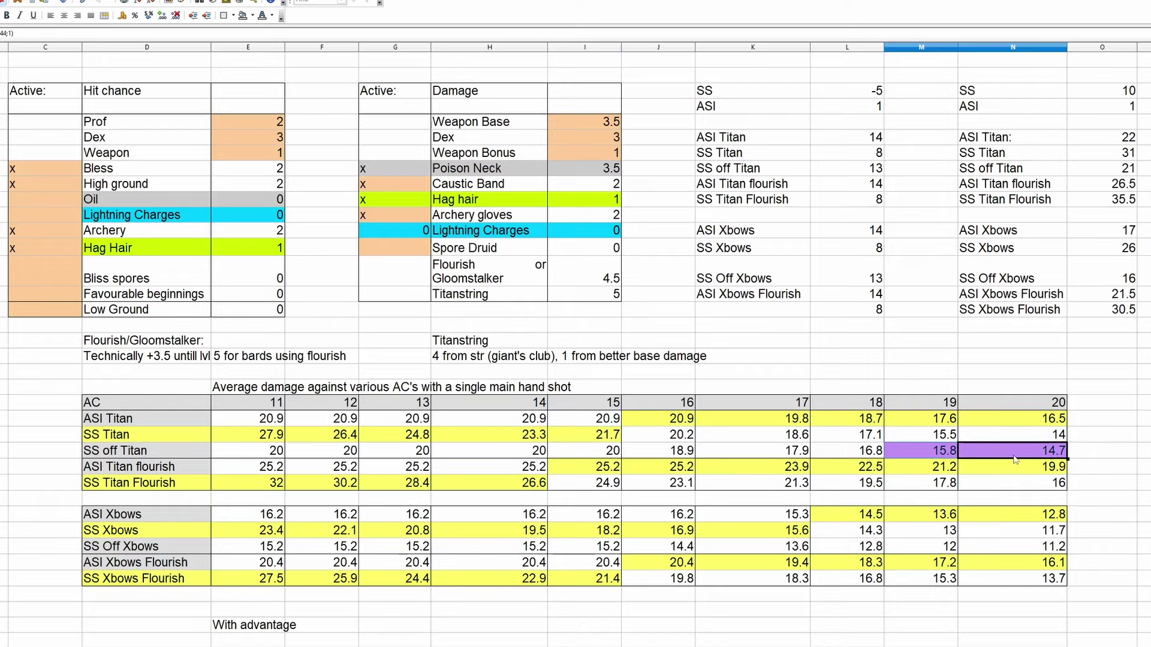
- Compare SS Titan with SS off Titan damage at AC 19 and 20 in the single main hand shot table
{"action": "left_click_drag", "start_coordinate": [946, 434], "coordinate": [1027, 436]}
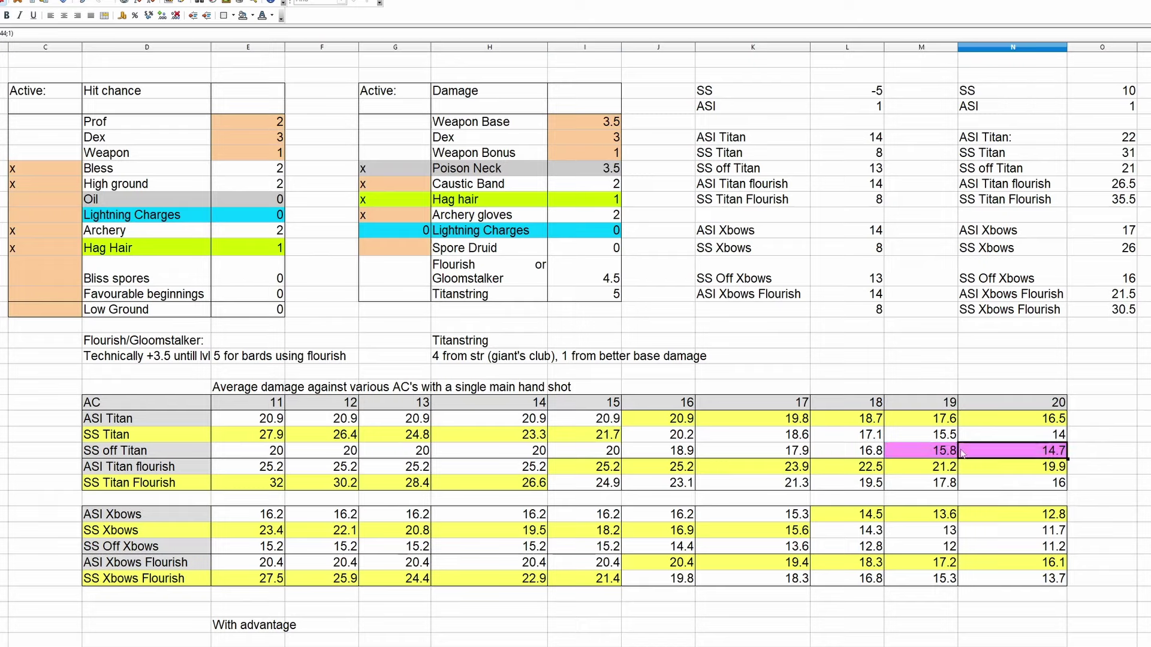
{"action": "left_click", "coordinate": [996, 453]}
{"action": "scroll", "coordinate": [878, 448], "scroll_direction": "down", "scroll_amount": 2}
{"action": "scroll", "coordinate": [876, 450], "scroll_direction": "up", "scroll_amount": 2}
- Examine the SS off Titan row in the Percent Chance to hit table, checking AC 20 and comparing AC 17 with the rows above
{"action": "scroll", "coordinate": [877, 450], "scroll_direction": "down", "scroll_amount": 15}
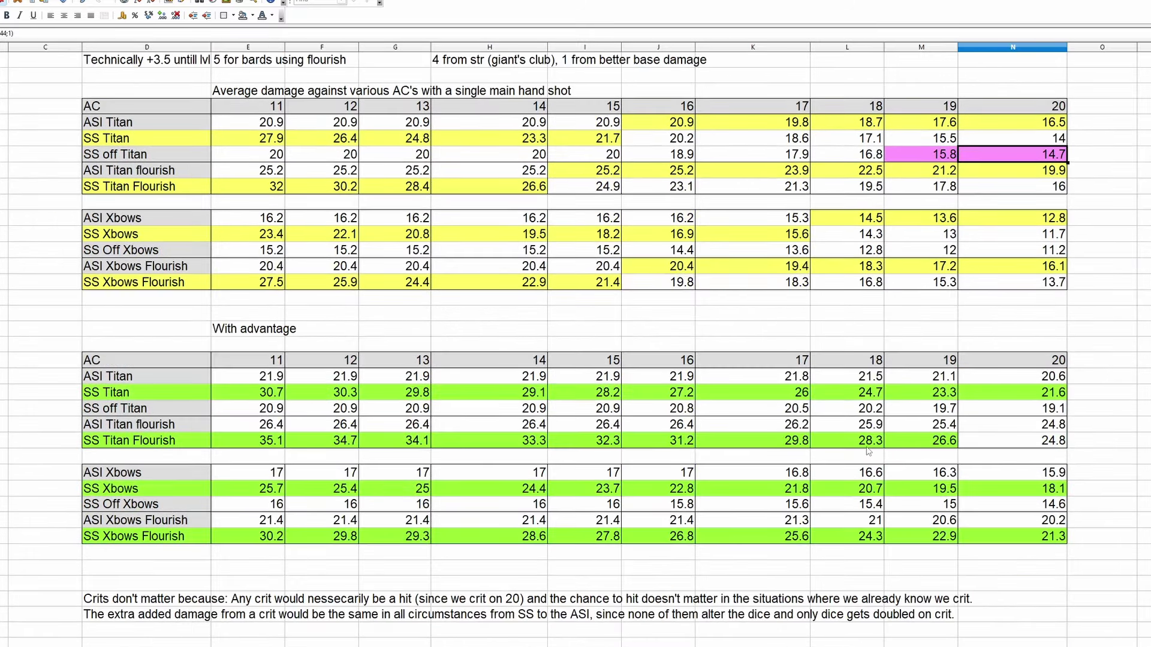
{"action": "scroll", "coordinate": [815, 436], "scroll_direction": "up", "scroll_amount": 1}
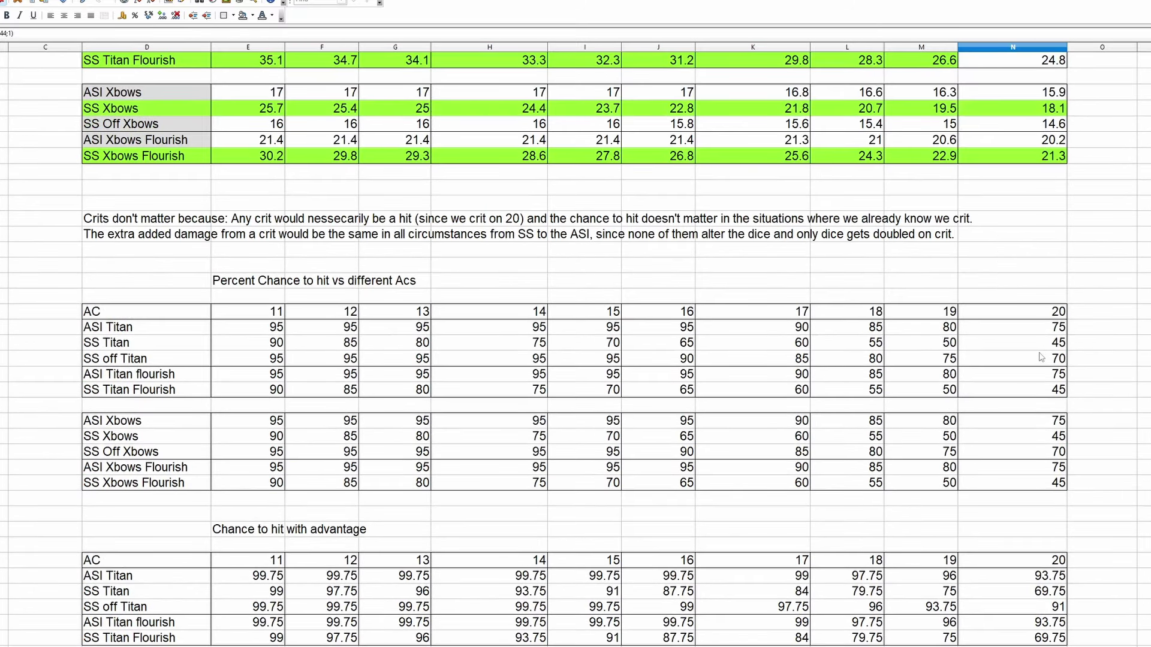
{"action": "left_click_drag", "start_coordinate": [131, 363], "coordinate": [1018, 363]}
{"action": "left_click", "coordinate": [1055, 373]}
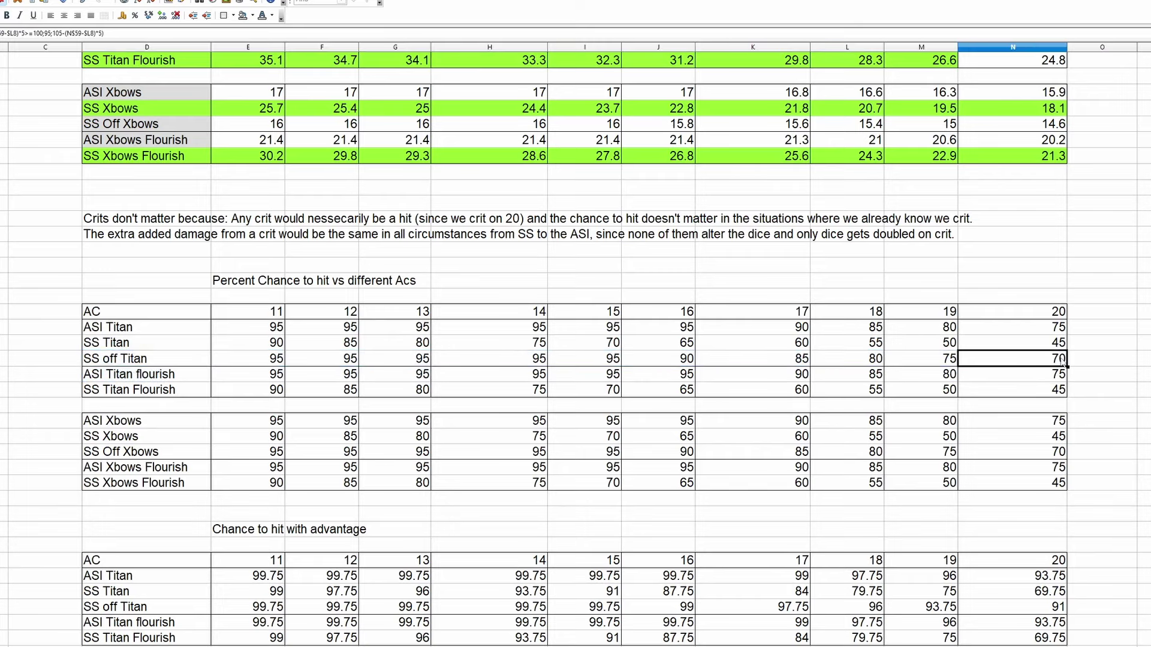
{"action": "left_click", "coordinate": [770, 359]}
{"action": "key", "text": "Up"}
{"action": "key", "text": "Up"}
{"action": "key", "text": "Down"}
{"action": "key", "text": "Down"}
- Return to the single main hand shot table and step through the SS Titan damage from AC 11 to 13
{"action": "scroll", "coordinate": [858, 360], "scroll_direction": "up", "scroll_amount": 15}
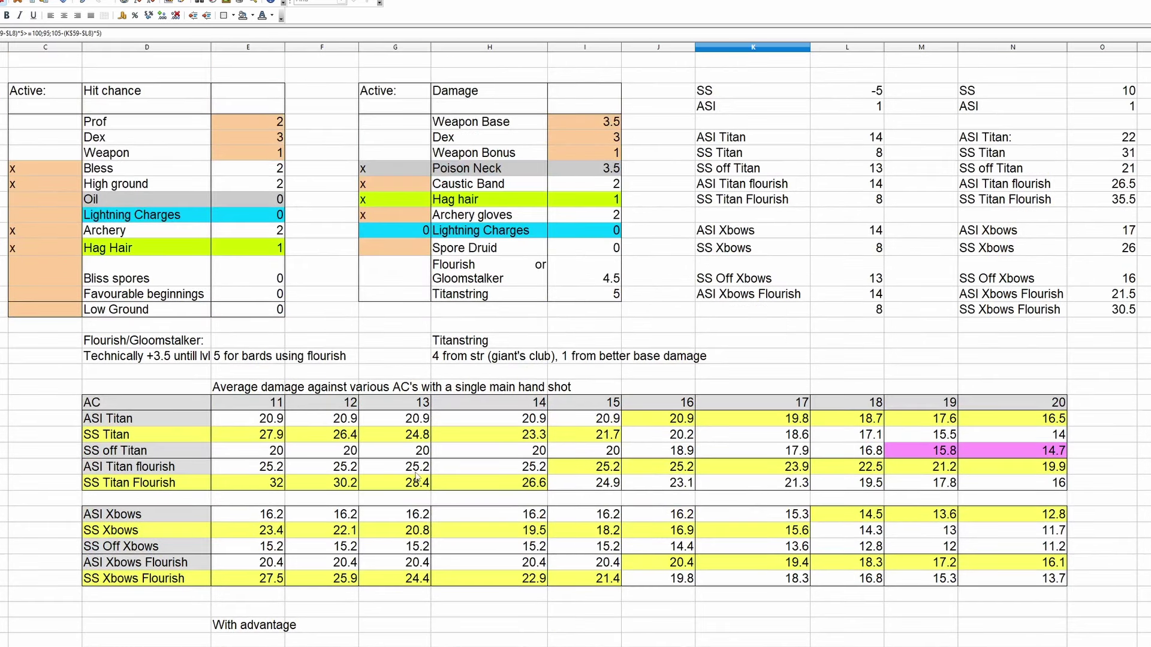
{"action": "scroll", "coordinate": [417, 477], "scroll_direction": "down", "scroll_amount": 2}
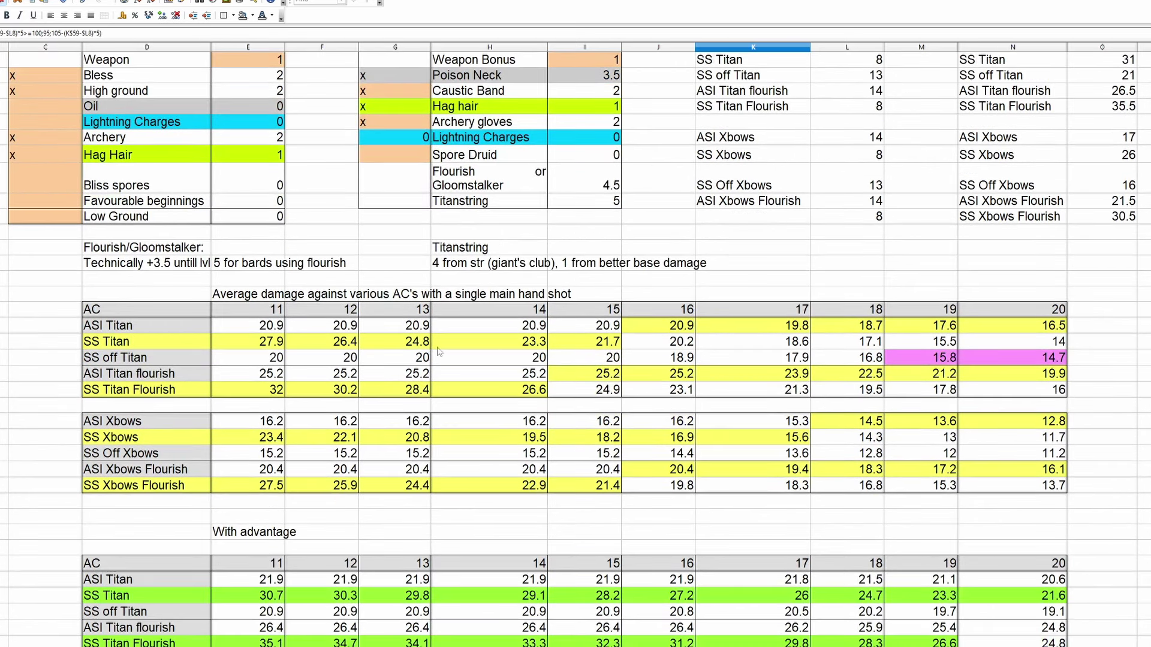
{"action": "scroll", "coordinate": [505, 426], "scroll_direction": "up", "scroll_amount": 2}
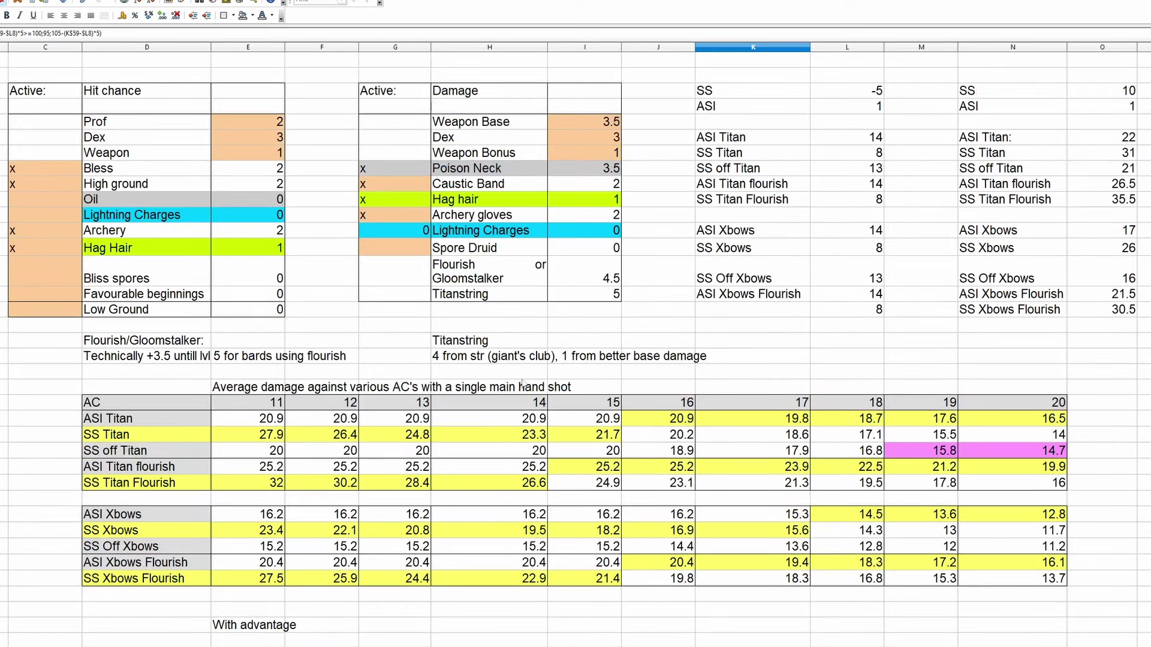
{"action": "scroll", "coordinate": [453, 359], "scroll_direction": "down", "scroll_amount": 2}
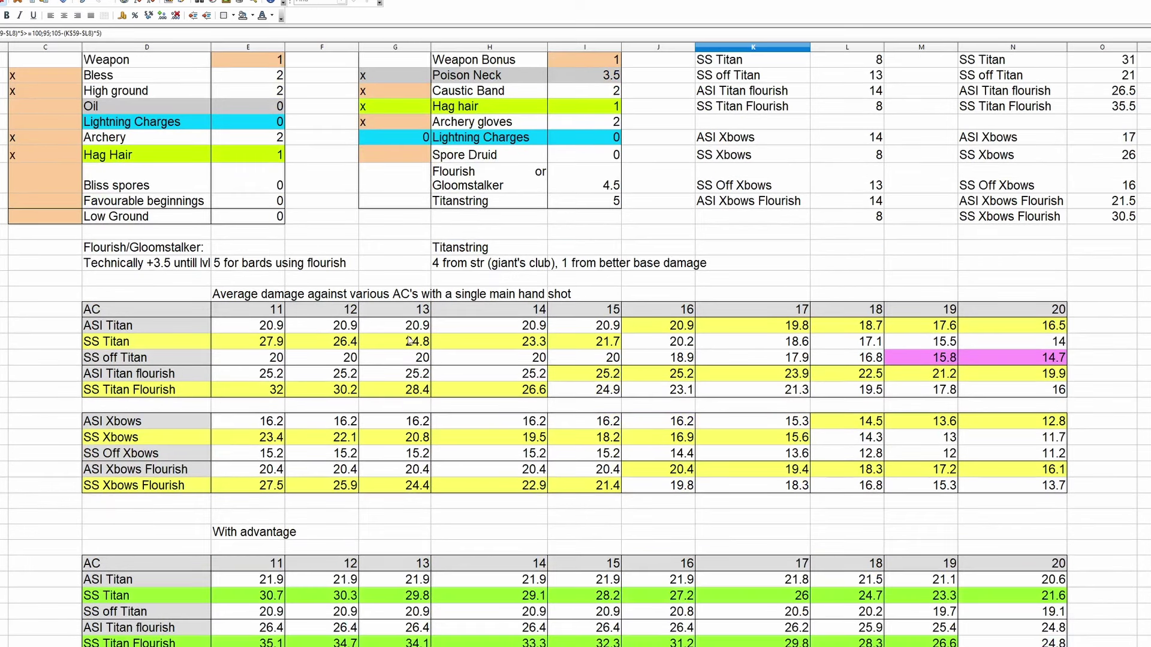
{"action": "scroll", "coordinate": [436, 339], "scroll_direction": "up", "scroll_amount": 2}
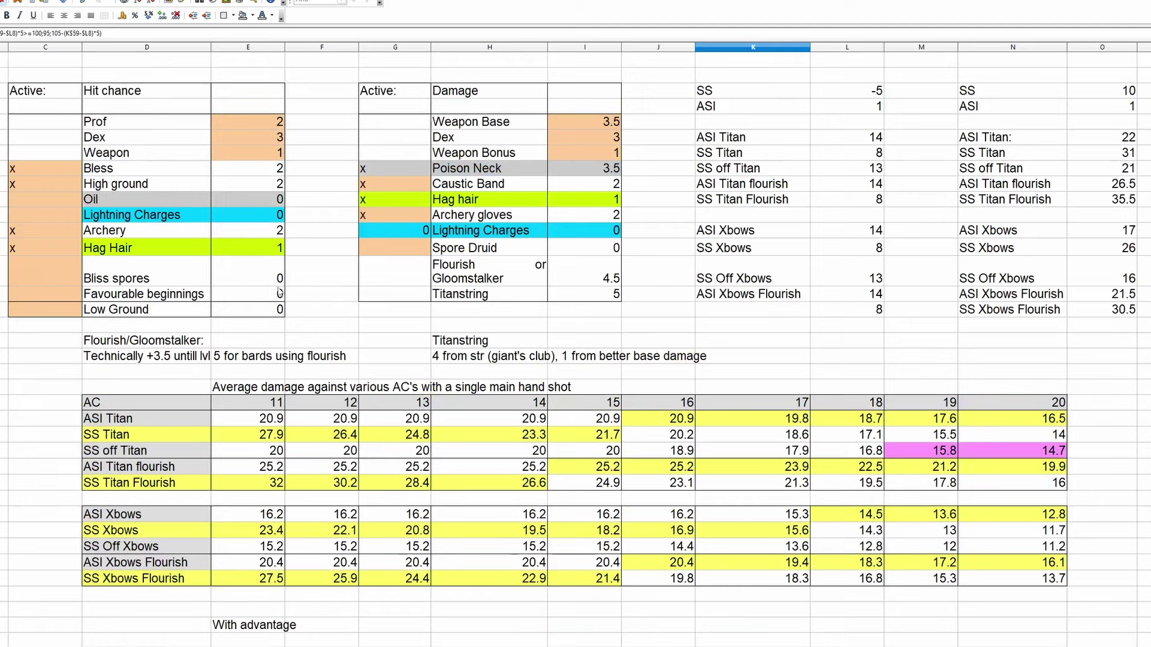
{"action": "left_click", "coordinate": [267, 437]}
{"action": "key", "text": "Right"}
{"action": "key", "text": "Right"}
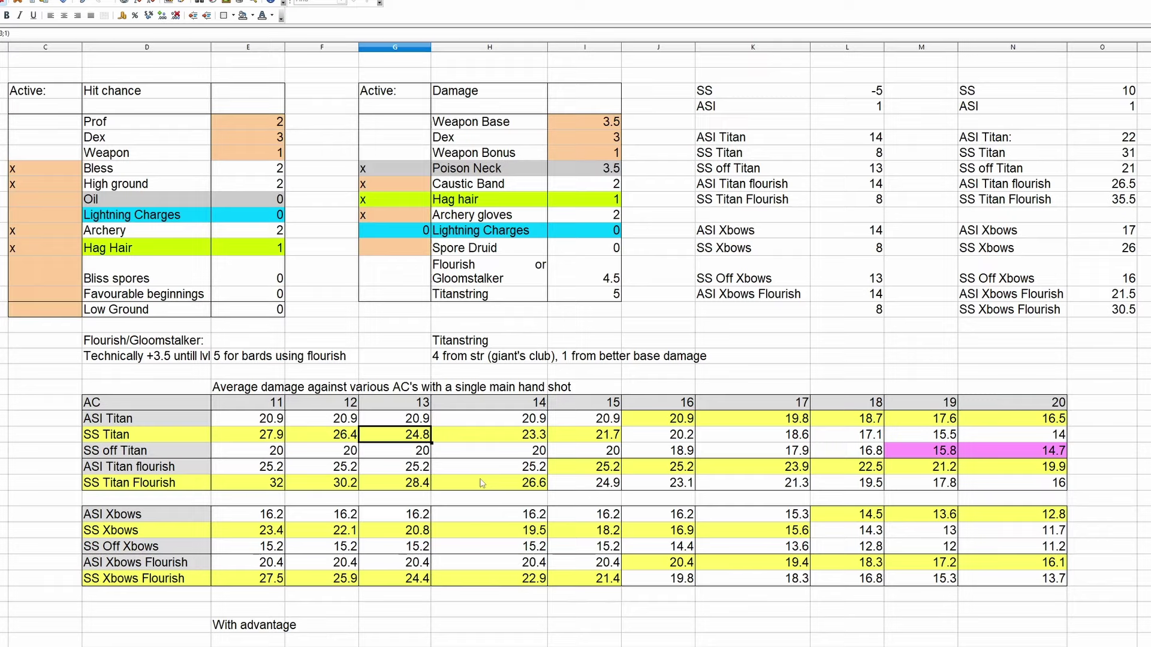
- Review the Active column of the Hit chance block from Bless to Low Ground, and recheck both damage tables
{"action": "left_click_drag", "start_coordinate": [44, 171], "coordinate": [68, 309]}
{"action": "left_click", "coordinate": [58, 346]}
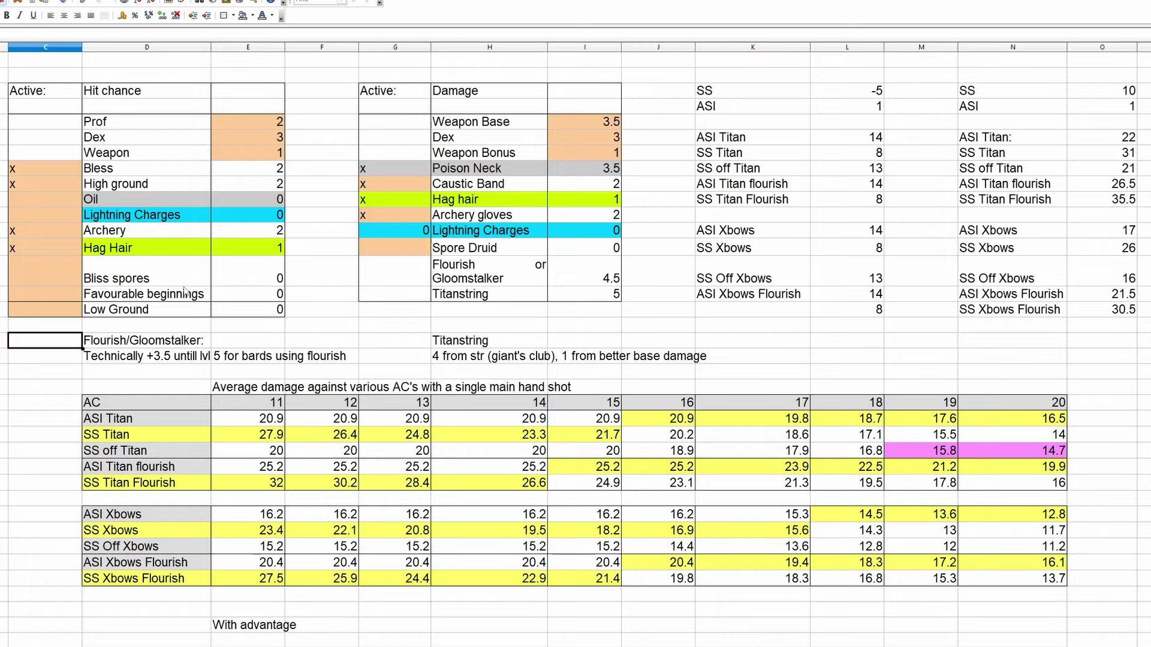
{"action": "scroll", "coordinate": [192, 288], "scroll_direction": "down", "scroll_amount": 5}
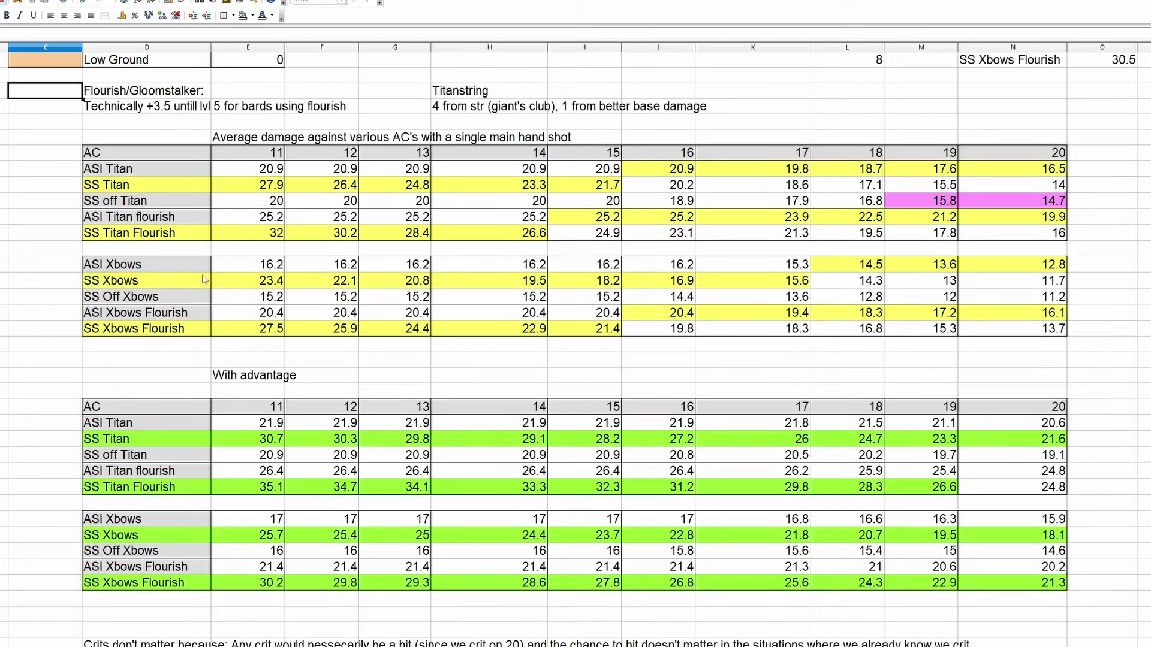